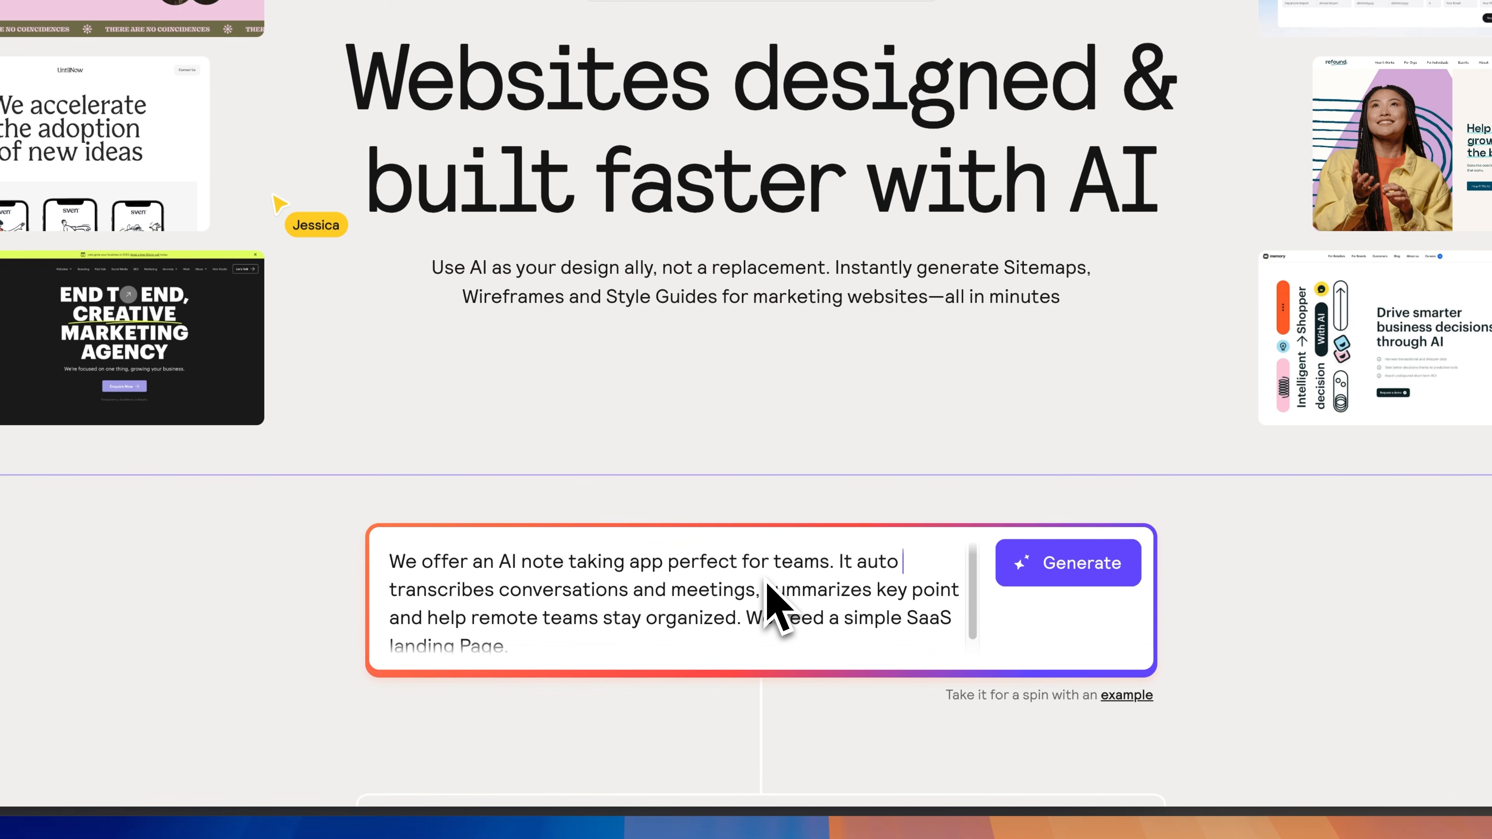
Review the AI note taking app description and the multi-page sitemap generated from it
{"action": "scroll", "coordinate": [676, 612], "scroll_direction": "down", "scroll_amount": 1}
{"action": "scroll", "coordinate": [611, 627], "scroll_direction": "down", "scroll_amount": 1}
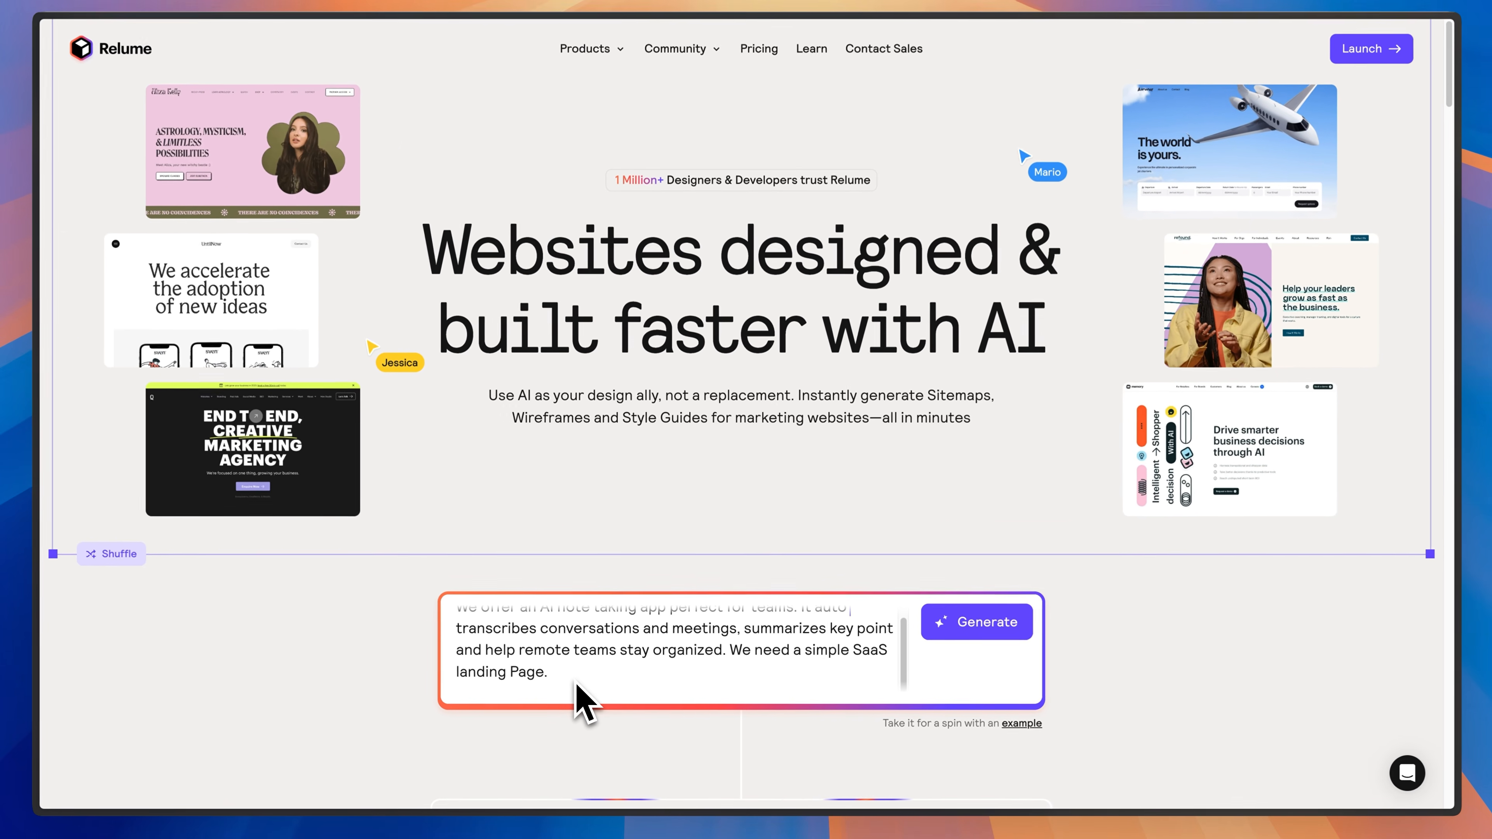
{"action": "scroll", "coordinate": [1127, 670], "scroll_direction": "down", "scroll_amount": 8}
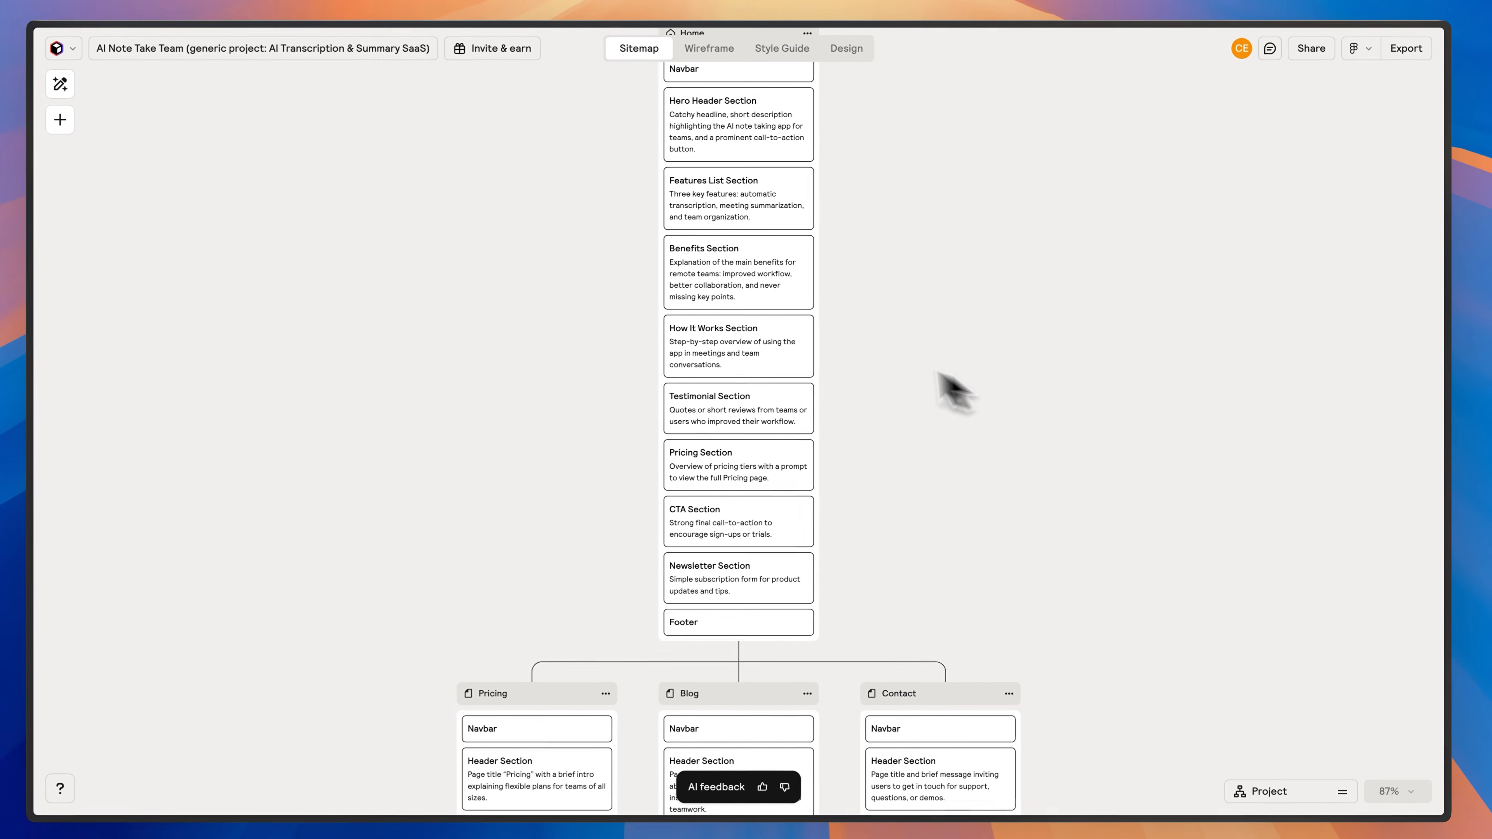
Set the project's number of pages to 1 and regenerate the sitemap
{"action": "left_click", "coordinate": [59, 80]}
{"action": "left_click", "coordinate": [247, 336]}
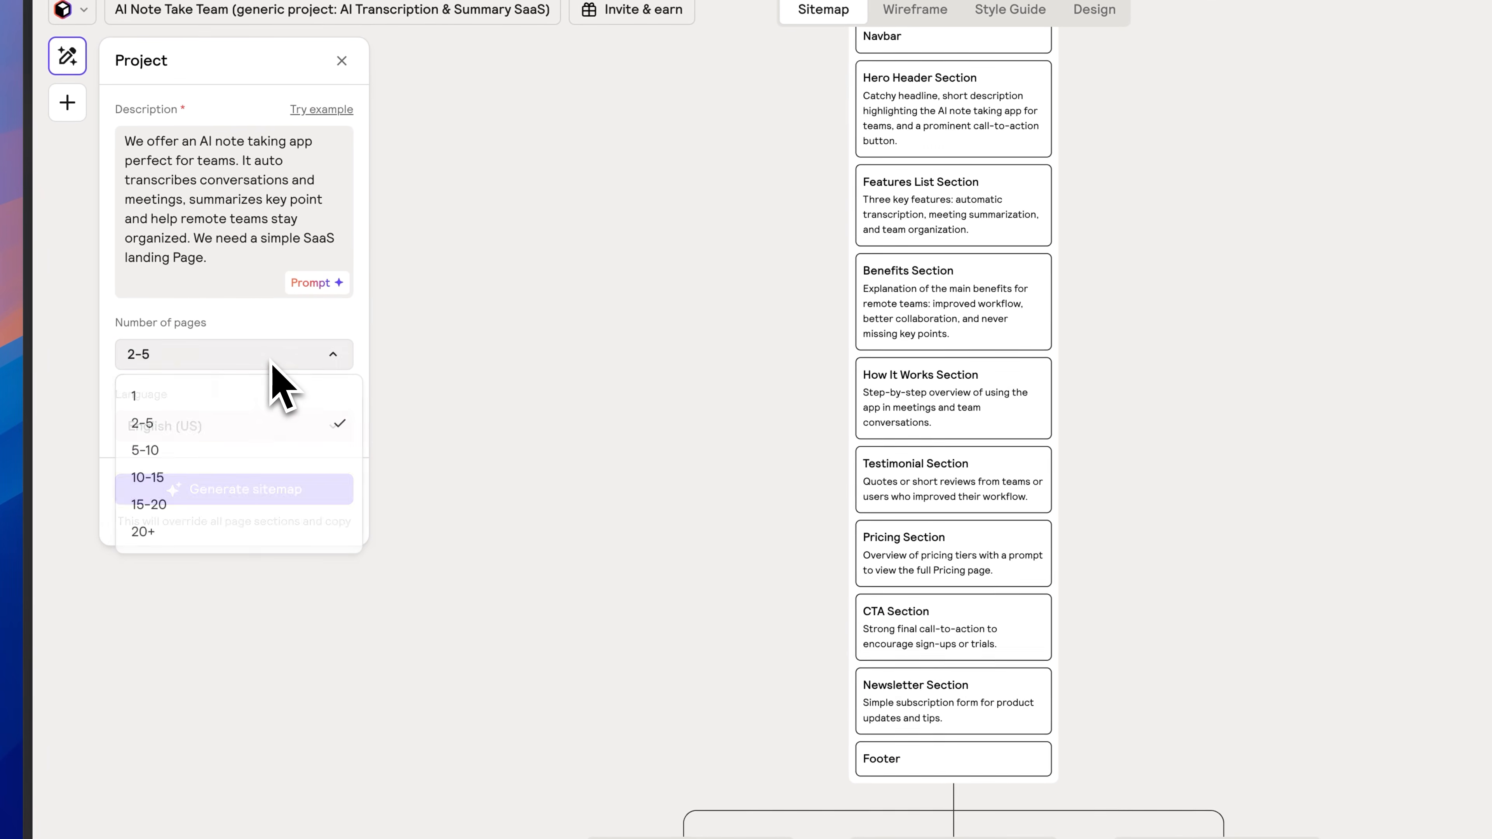
{"action": "left_click", "coordinate": [169, 399]}
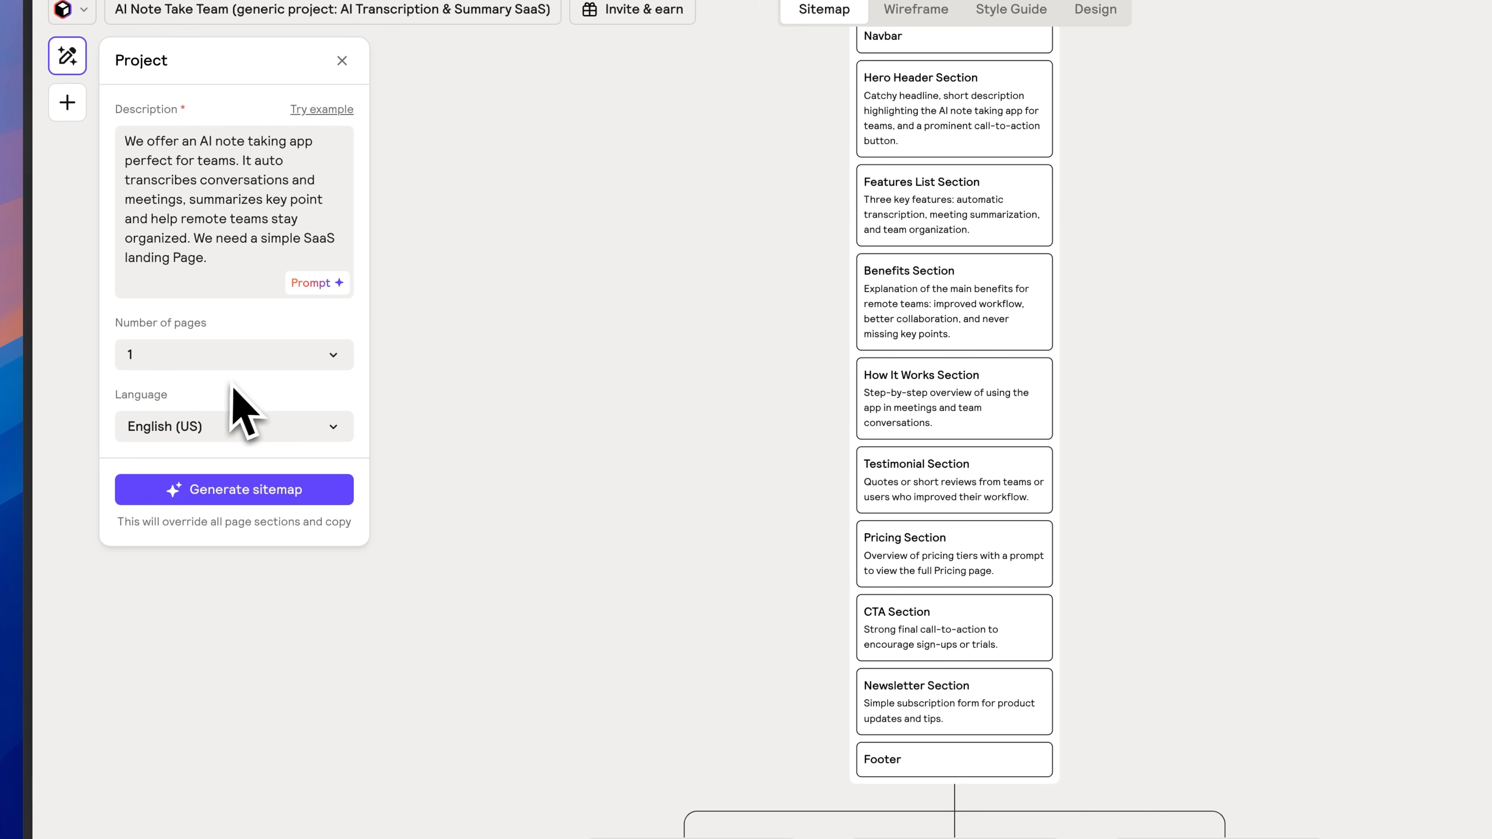
{"action": "left_click", "coordinate": [274, 494]}
{"action": "left_click", "coordinate": [923, 506]}
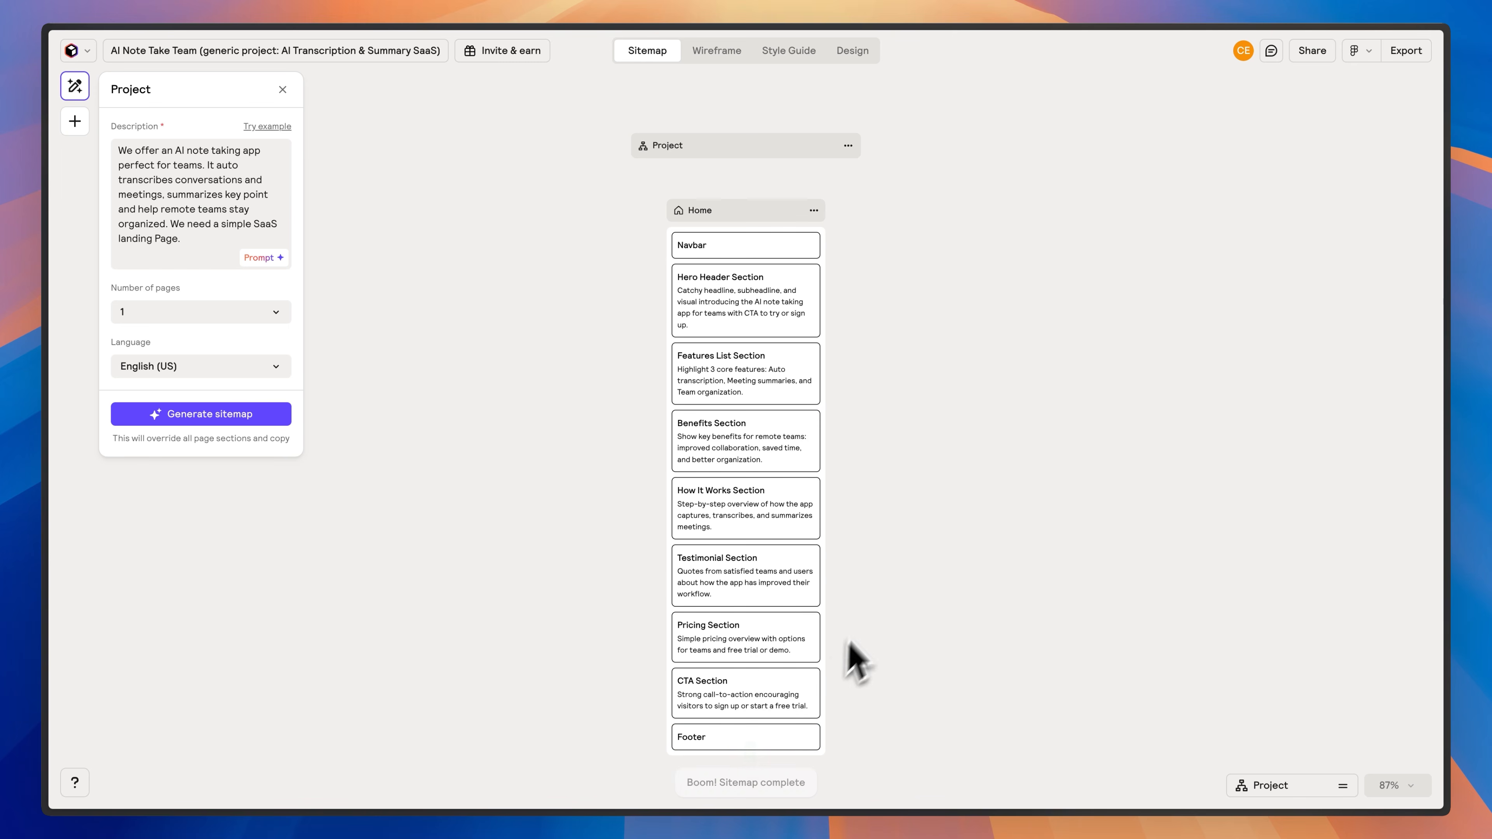
Check the sections of the single-page sitemap and generate wireframes from it
{"action": "scroll", "coordinate": [978, 470], "scroll_direction": "down", "scroll_amount": 2}
{"action": "left_click_drag", "start_coordinate": [805, 428], "coordinate": [727, 438]}
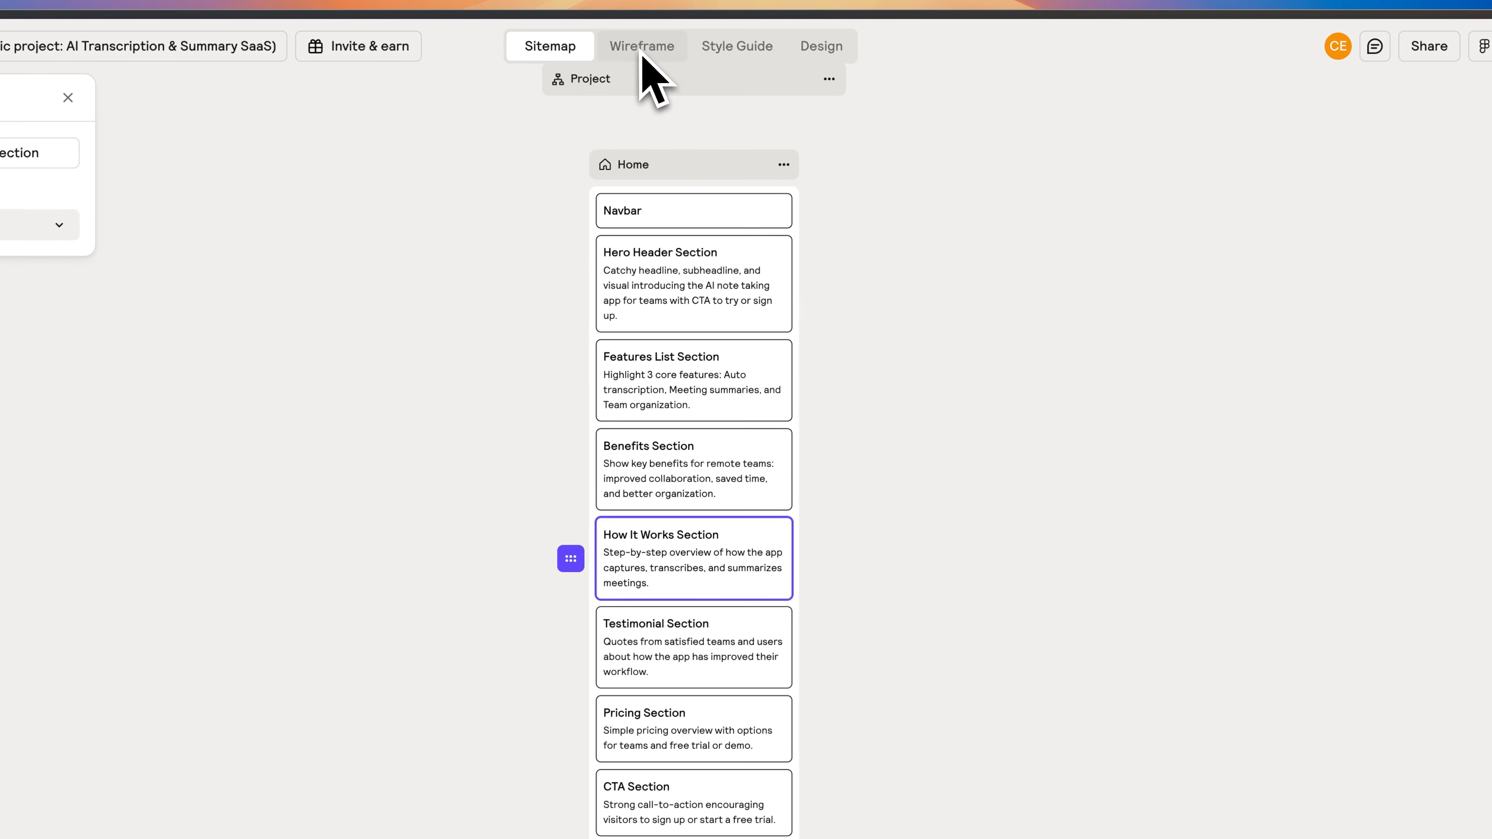
{"action": "left_click", "coordinate": [641, 47]}
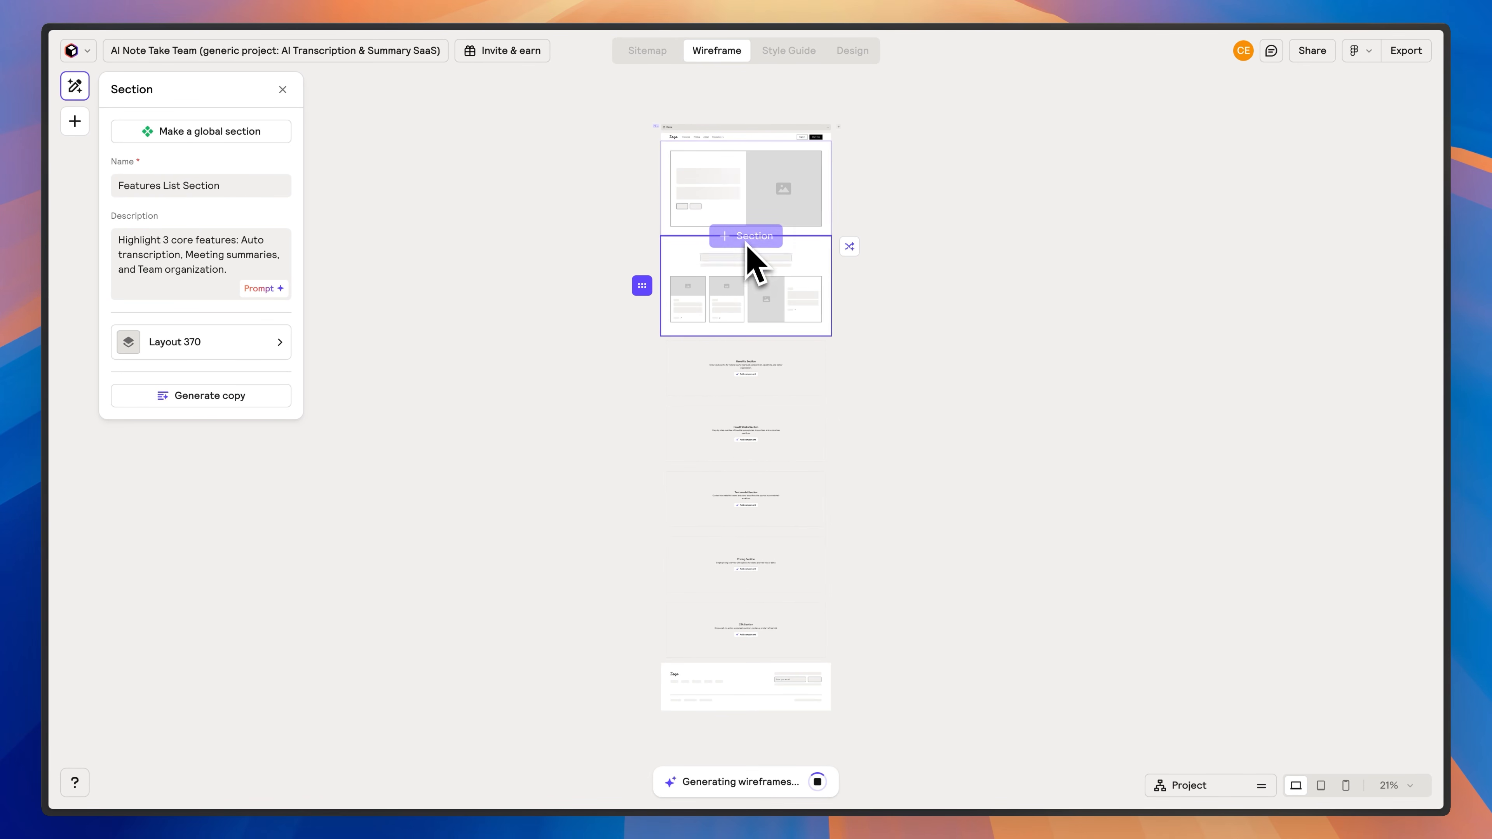
Examine the generated Home page wireframe, from the hero header through the features and benefits sections
{"action": "scroll", "coordinate": [782, 188], "scroll_direction": "up", "scroll_amount": 10}
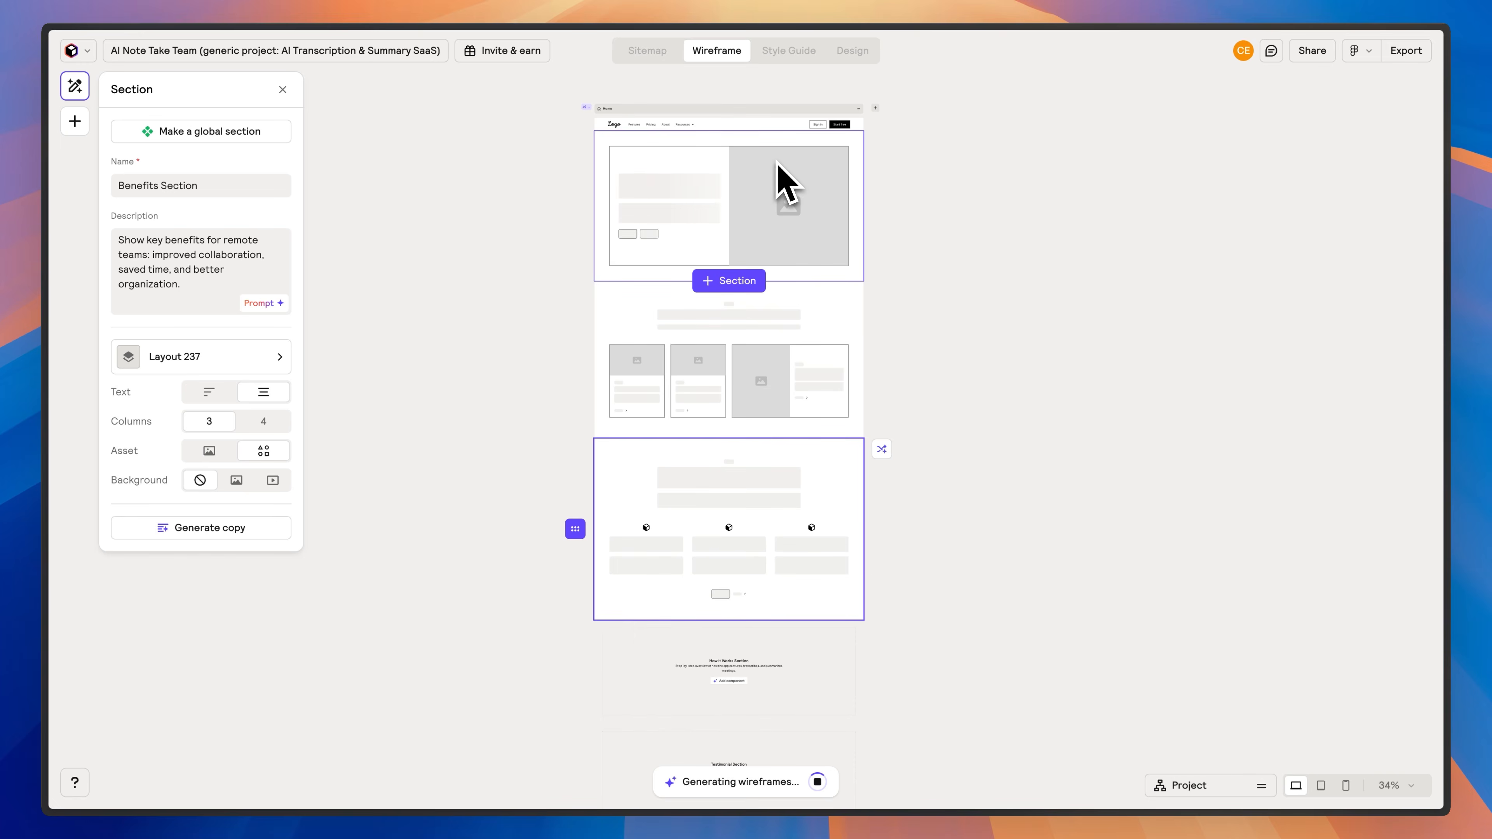
{"action": "scroll", "coordinate": [693, 267], "scroll_direction": "up", "scroll_amount": 8}
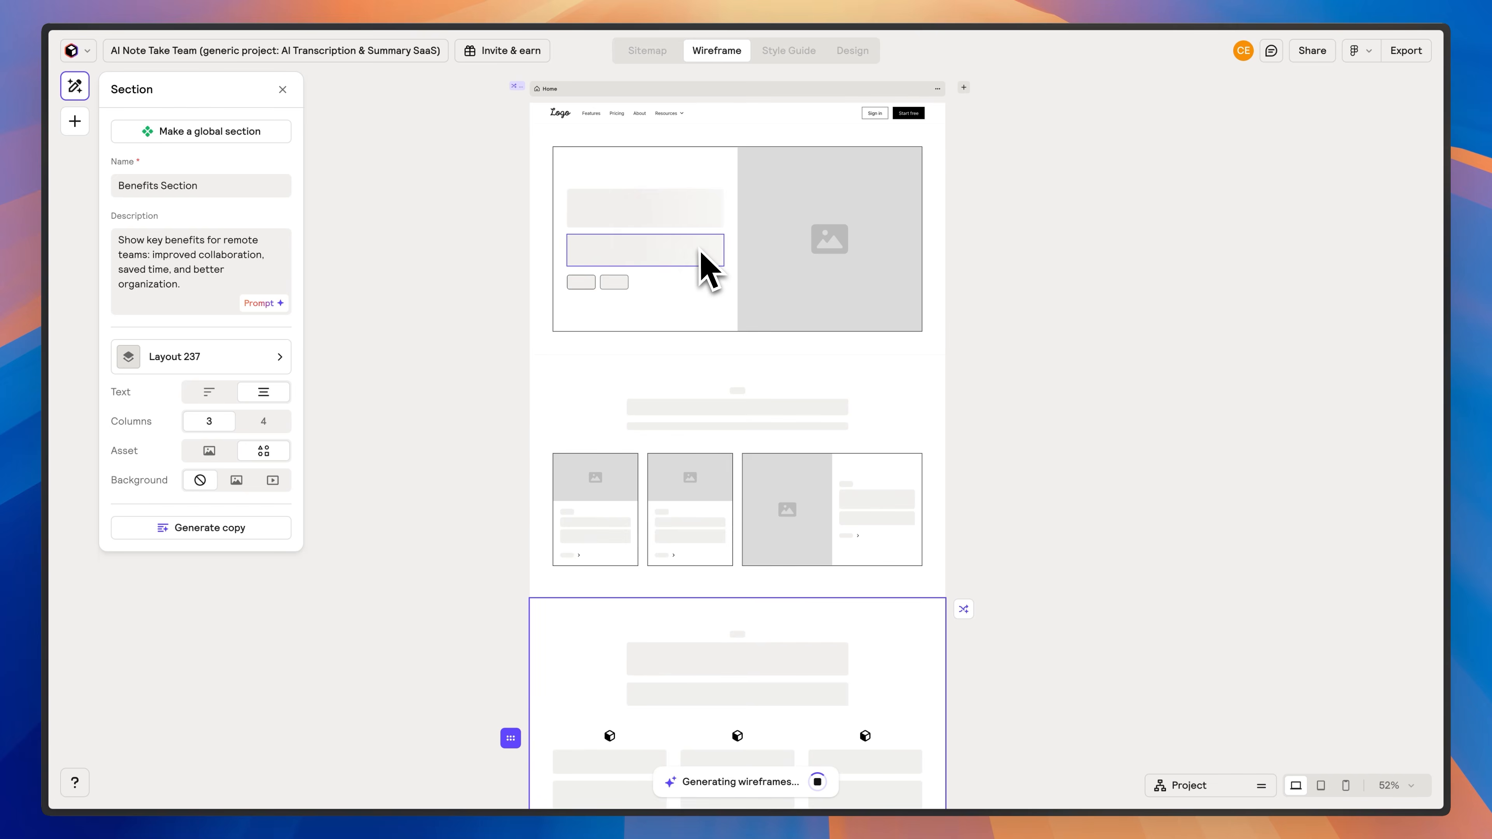
{"action": "scroll", "coordinate": [859, 311], "scroll_direction": "down", "scroll_amount": 5}
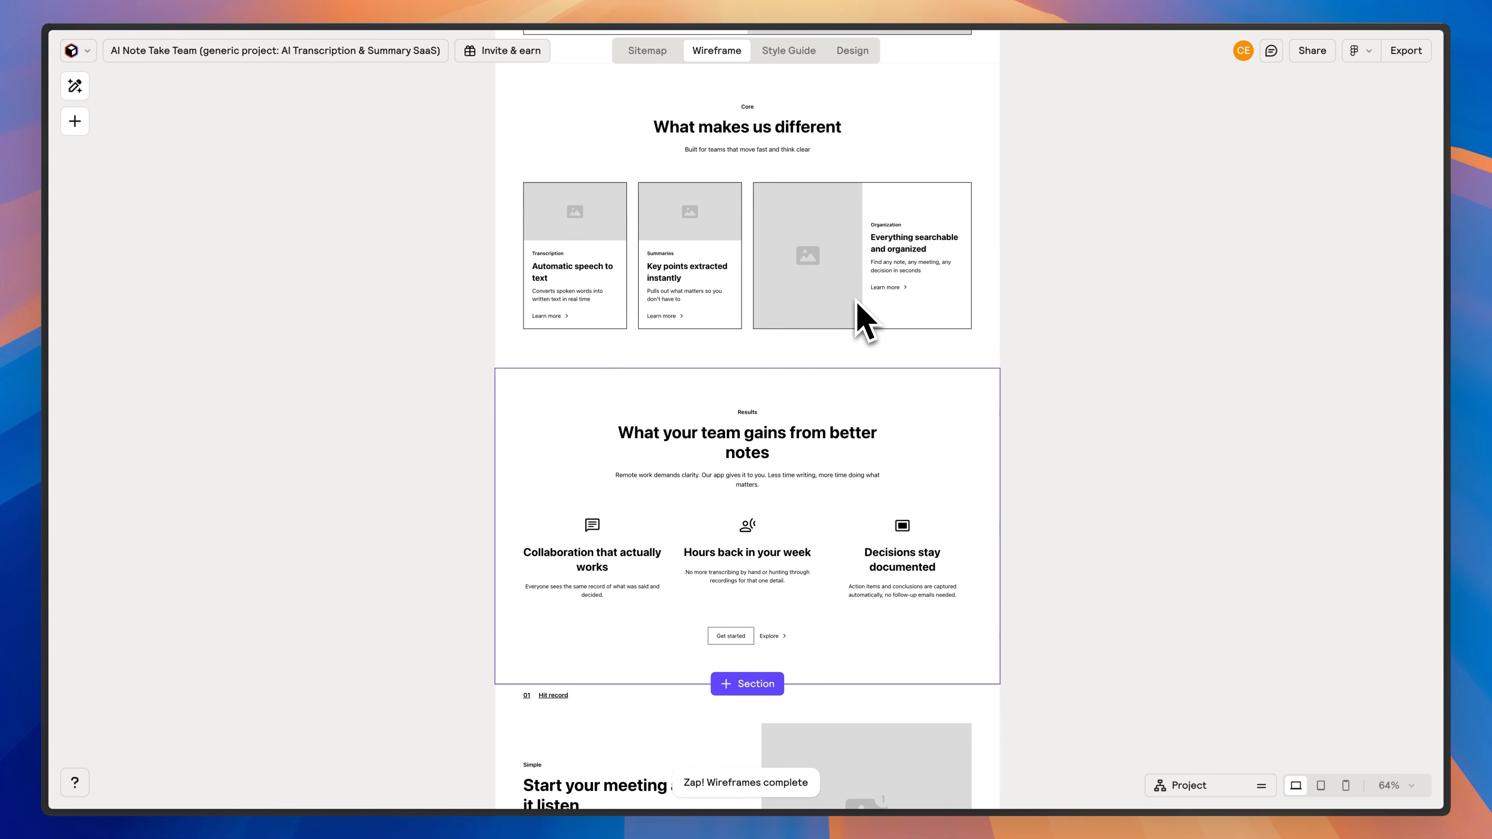
{"action": "scroll", "coordinate": [854, 307], "scroll_direction": "up", "scroll_amount": 2}
{"action": "scroll", "coordinate": [865, 300], "scroll_direction": "up", "scroll_amount": 7}
{"action": "scroll", "coordinate": [869, 303], "scroll_direction": "down", "scroll_amount": 2}
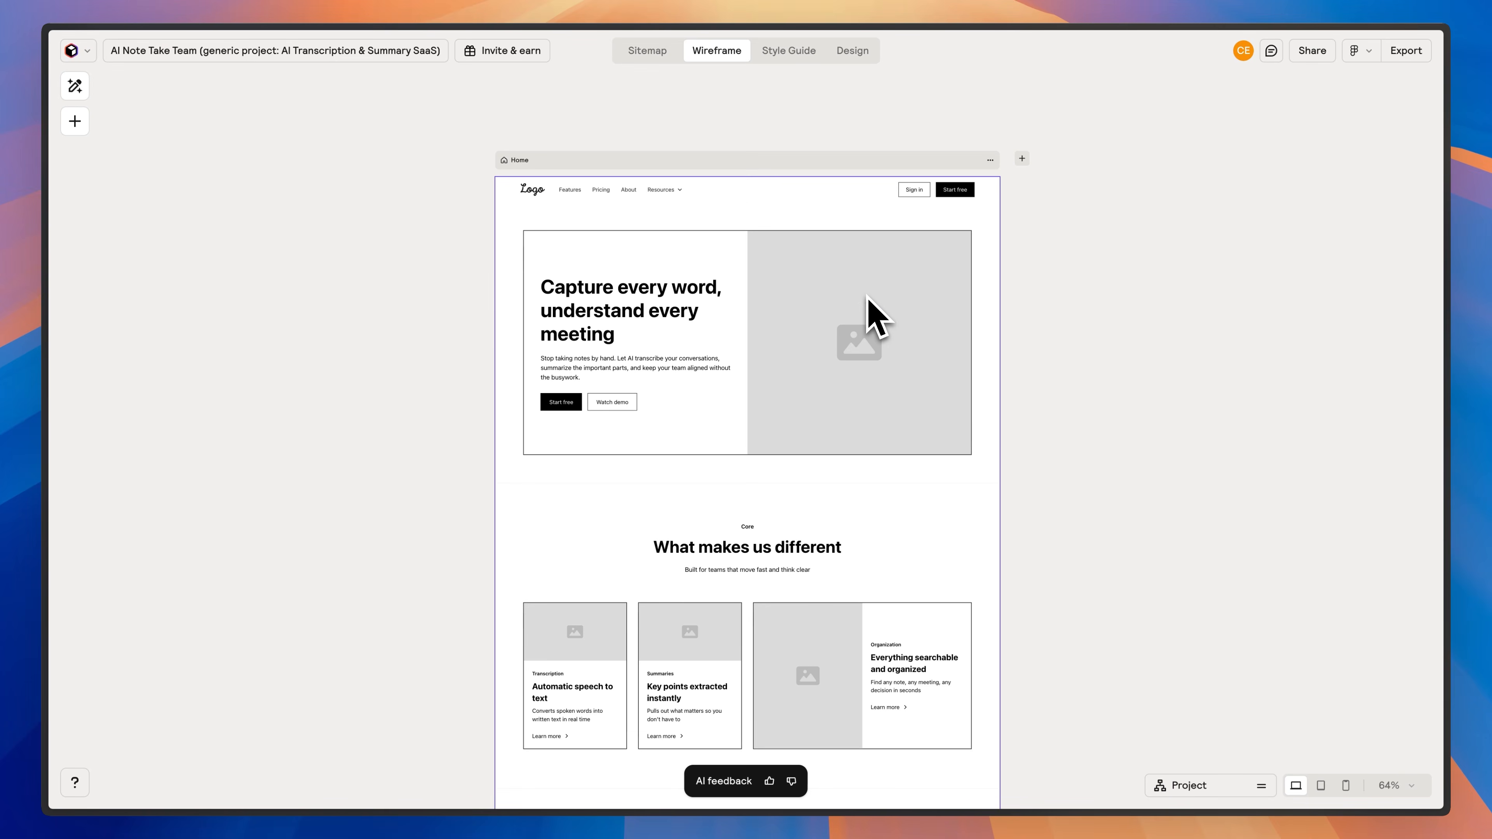
{"action": "scroll", "coordinate": [1085, 316], "scroll_direction": "down", "scroll_amount": 1}
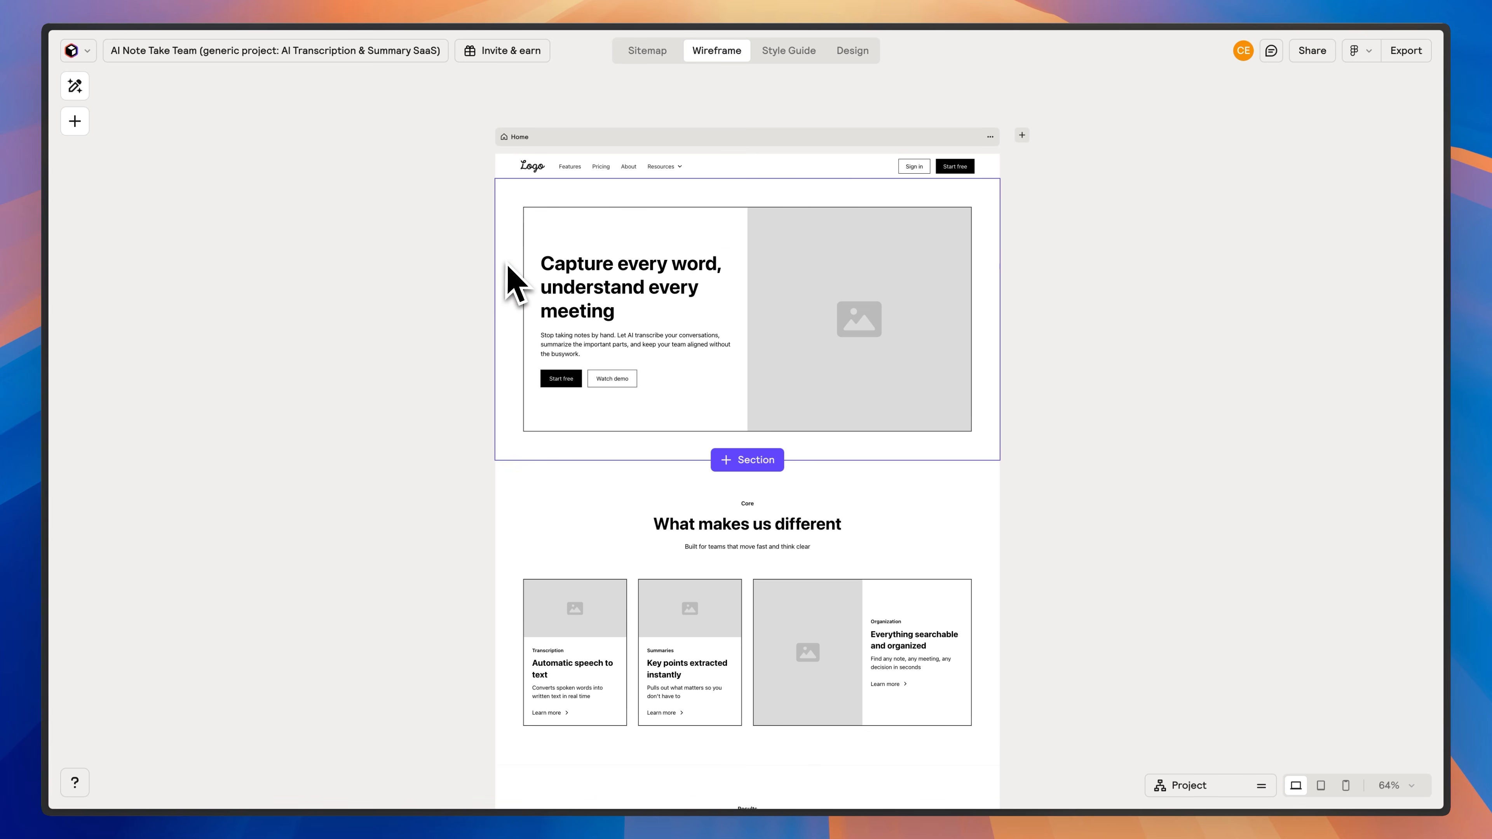
Replace the Hero Header Section's component with Header 136, the centered heading above three overlapping images
{"action": "left_click", "coordinate": [517, 283]}
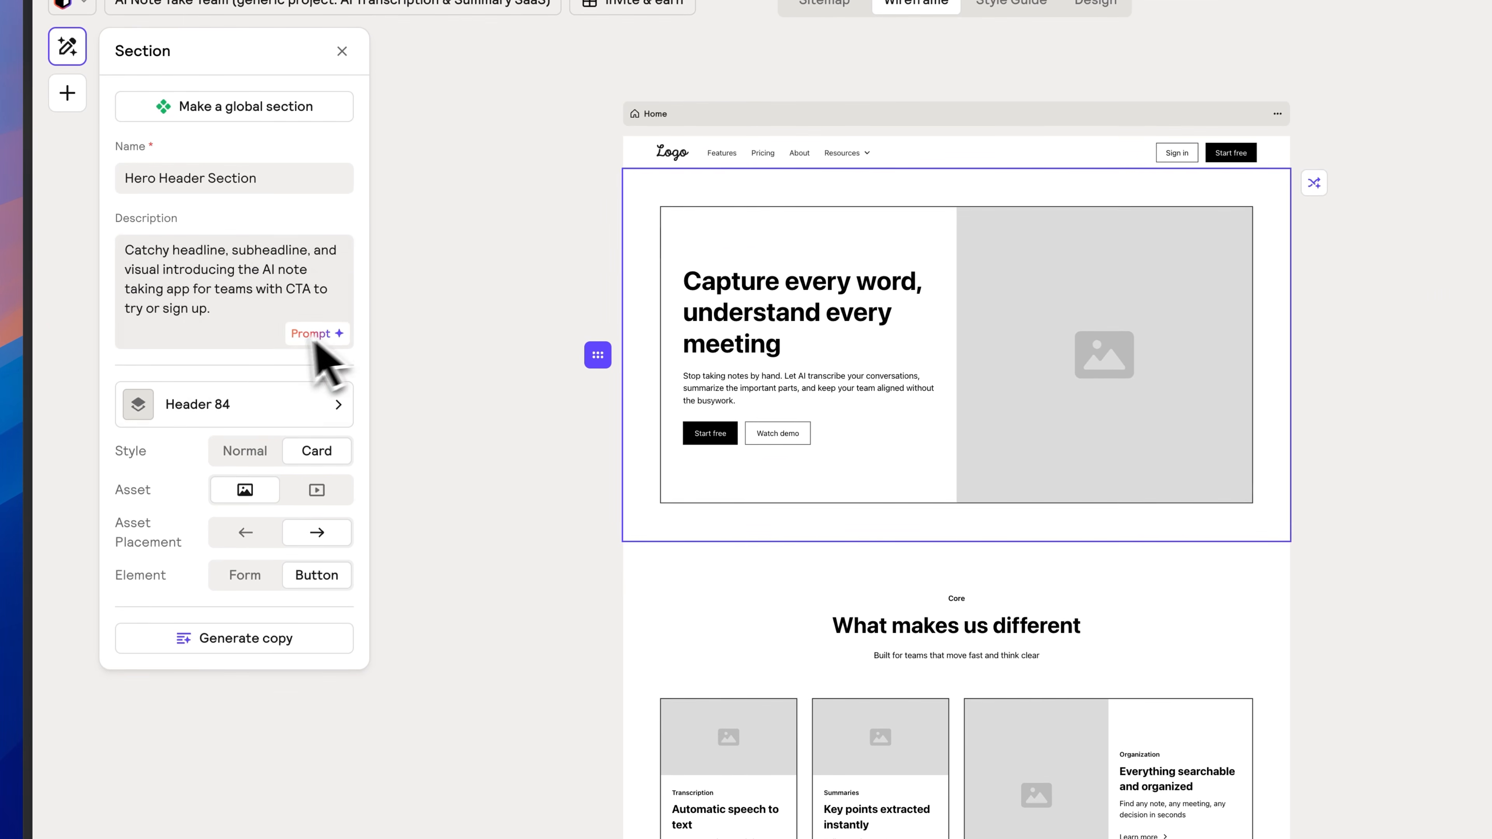
{"action": "left_click", "coordinate": [234, 411]}
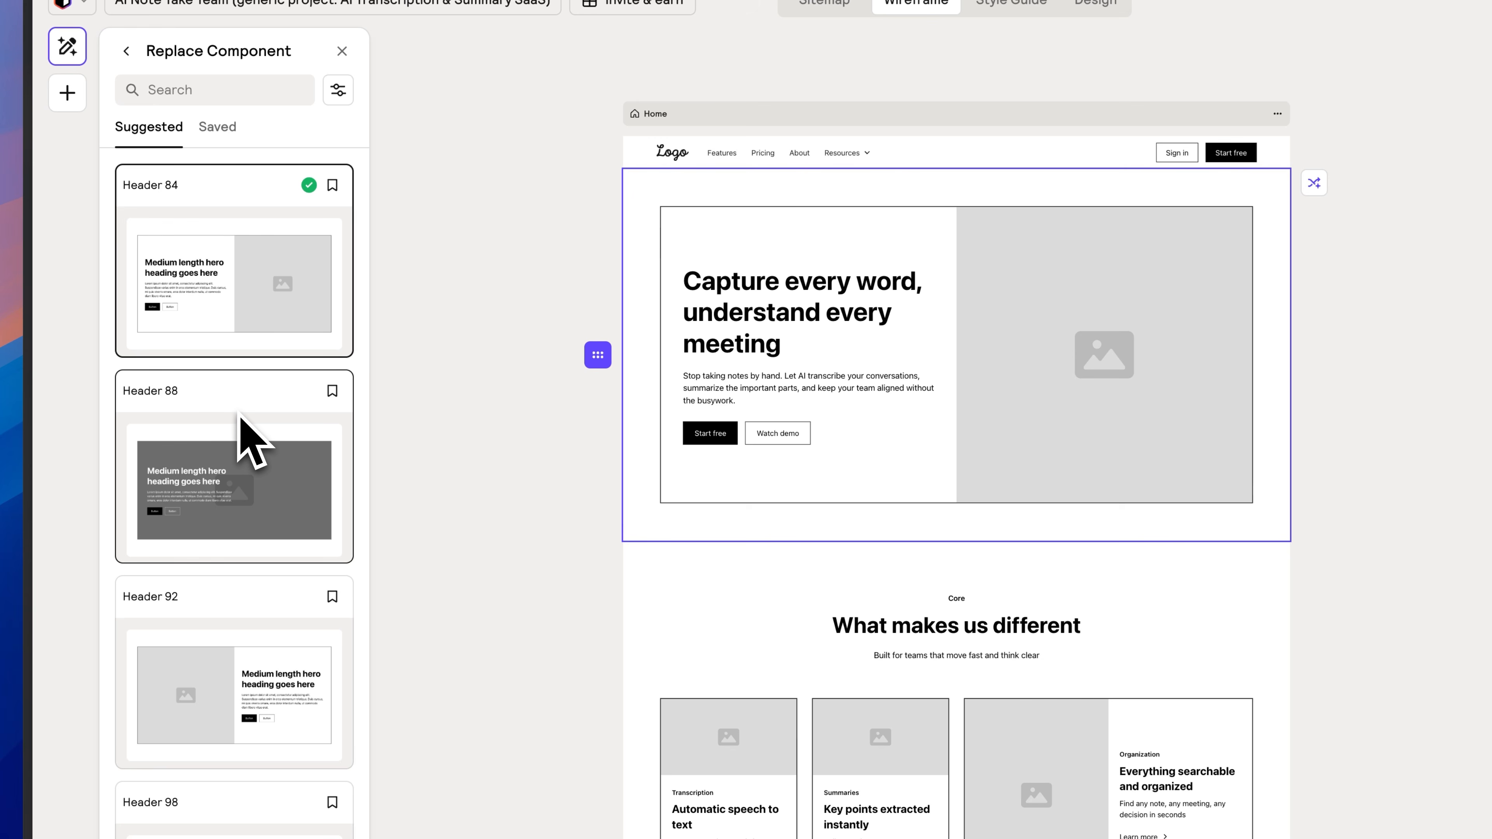
{"action": "scroll", "coordinate": [252, 438], "scroll_direction": "down", "scroll_amount": 10}
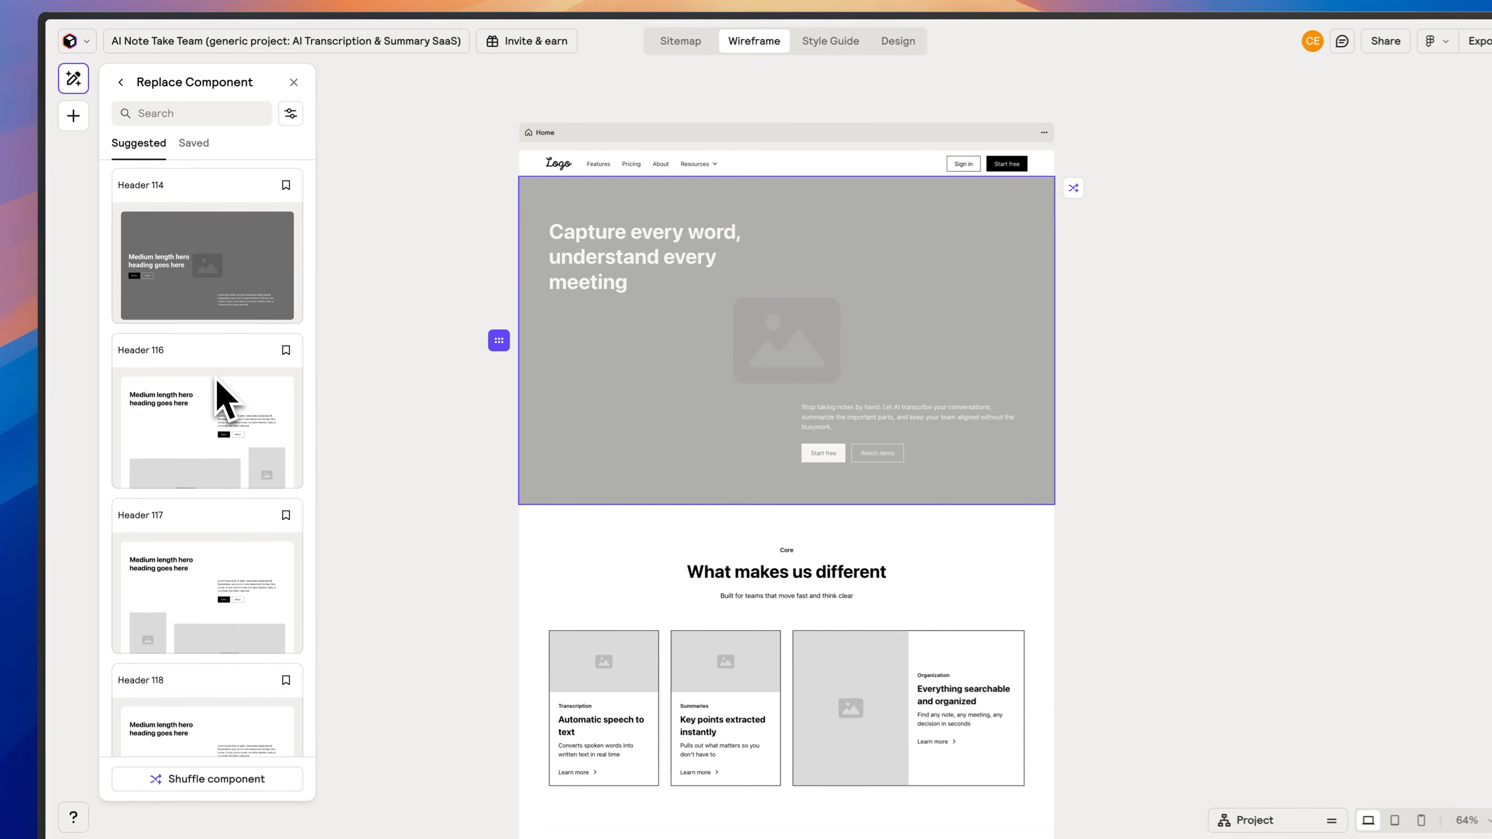
{"action": "scroll", "coordinate": [217, 391], "scroll_direction": "down", "scroll_amount": 8}
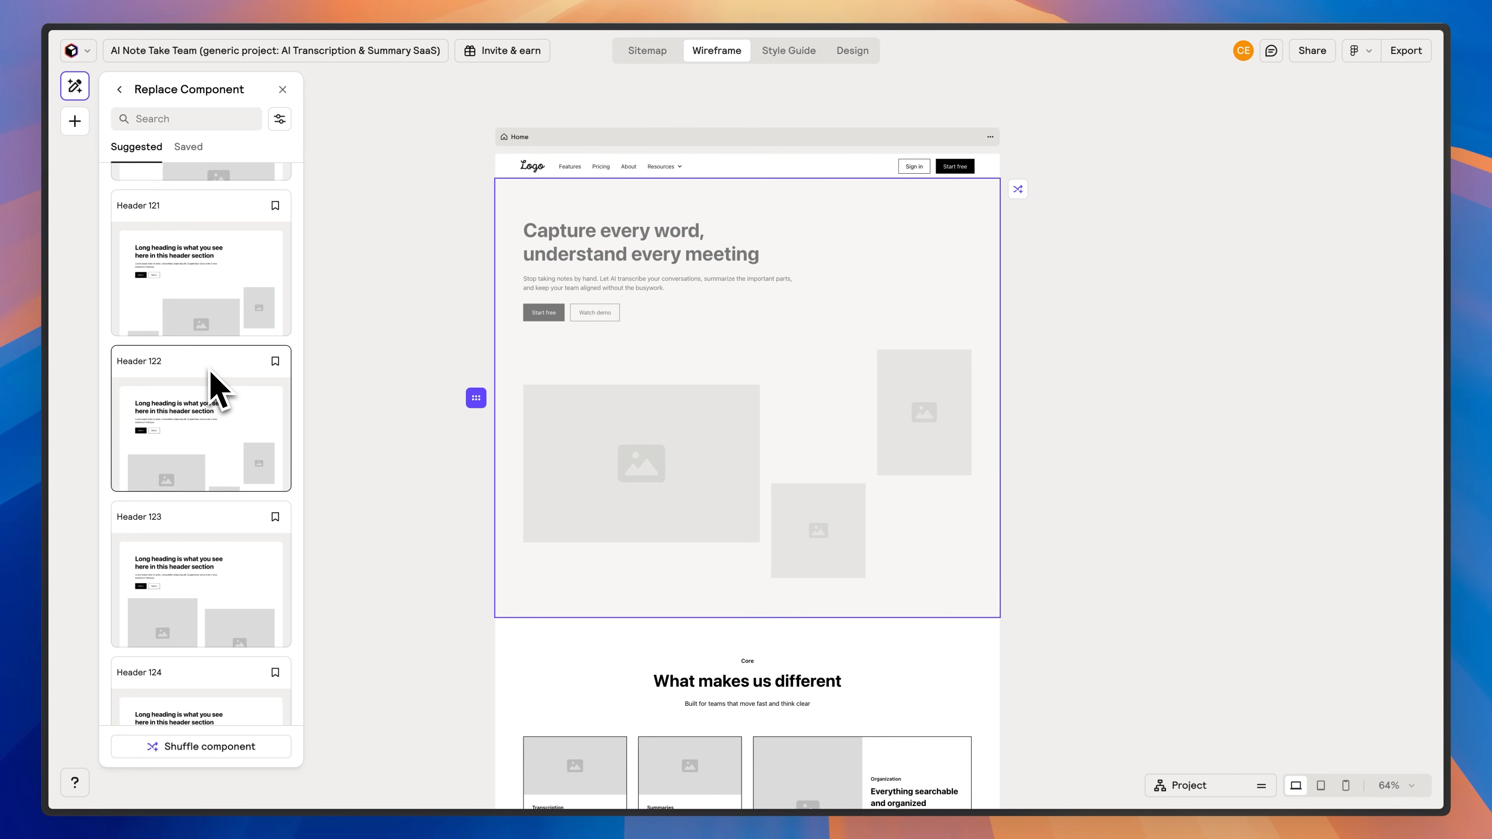
{"action": "scroll", "coordinate": [218, 391], "scroll_direction": "down", "scroll_amount": 6}
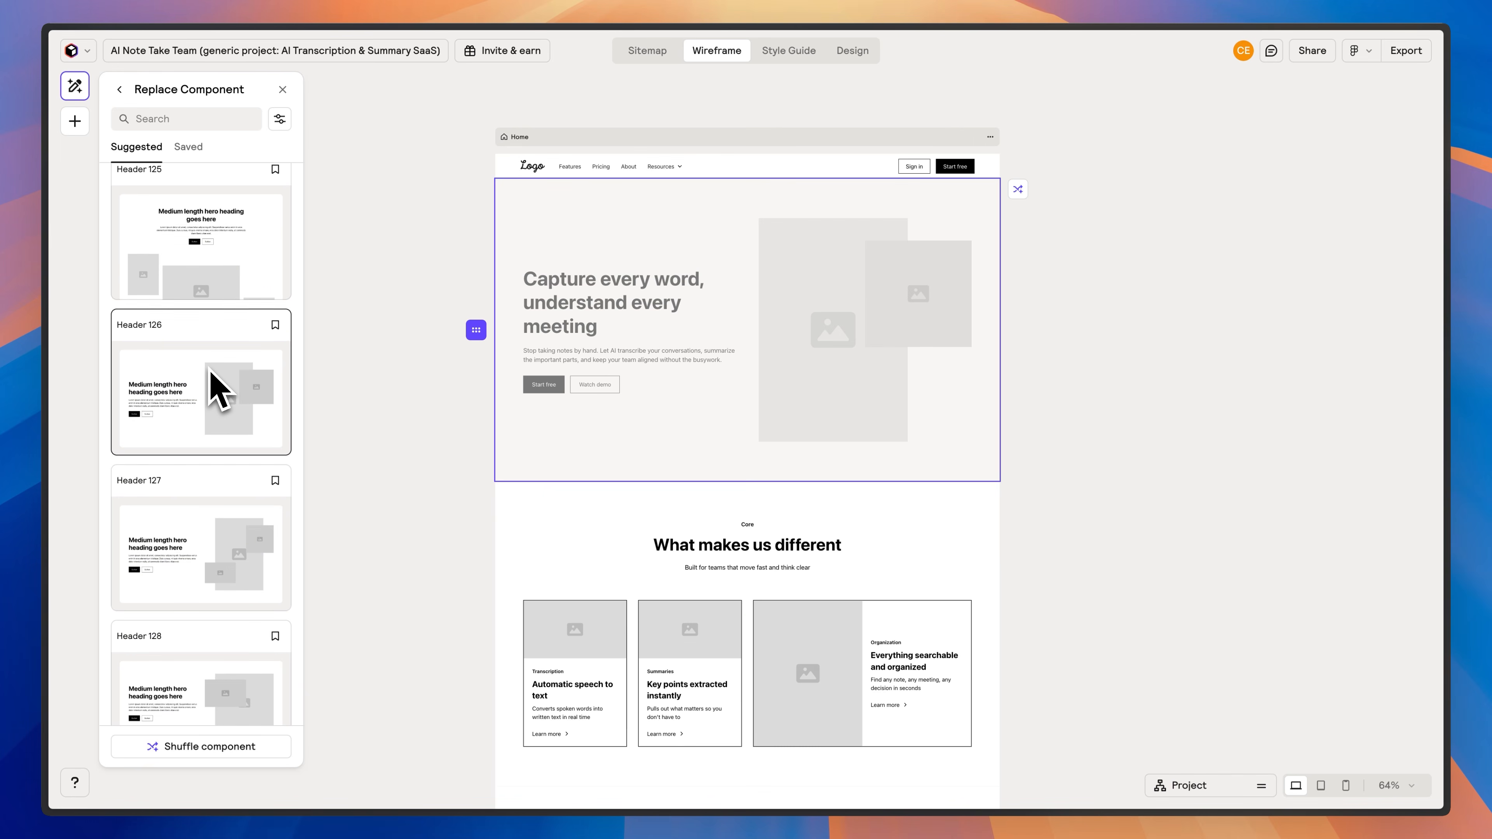
{"action": "scroll", "coordinate": [217, 391], "scroll_direction": "down", "scroll_amount": 6}
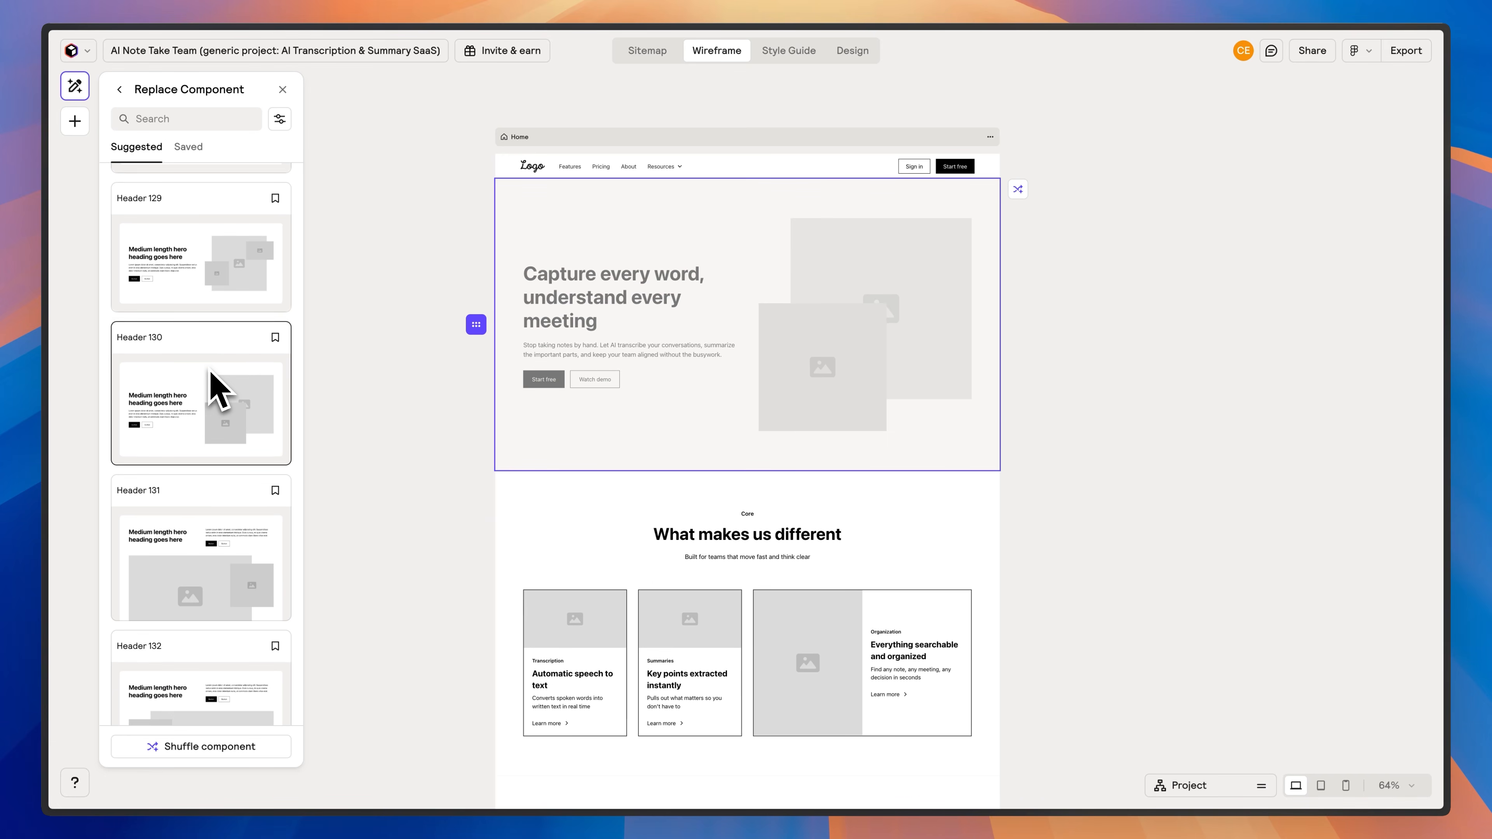
{"action": "scroll", "coordinate": [218, 391], "scroll_direction": "down", "scroll_amount": 5}
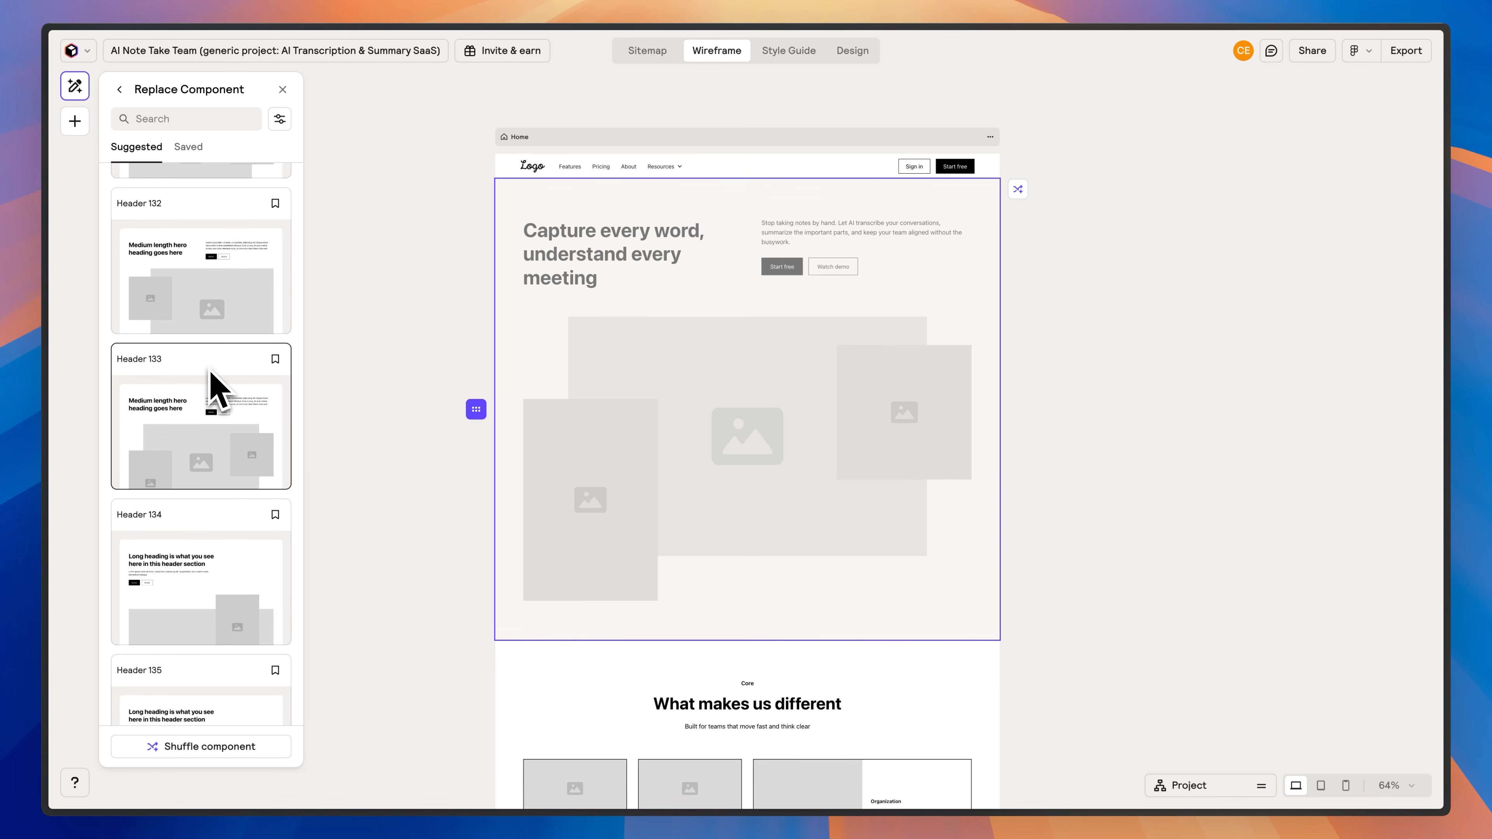
{"action": "scroll", "coordinate": [200, 426], "scroll_direction": "down", "scroll_amount": 4}
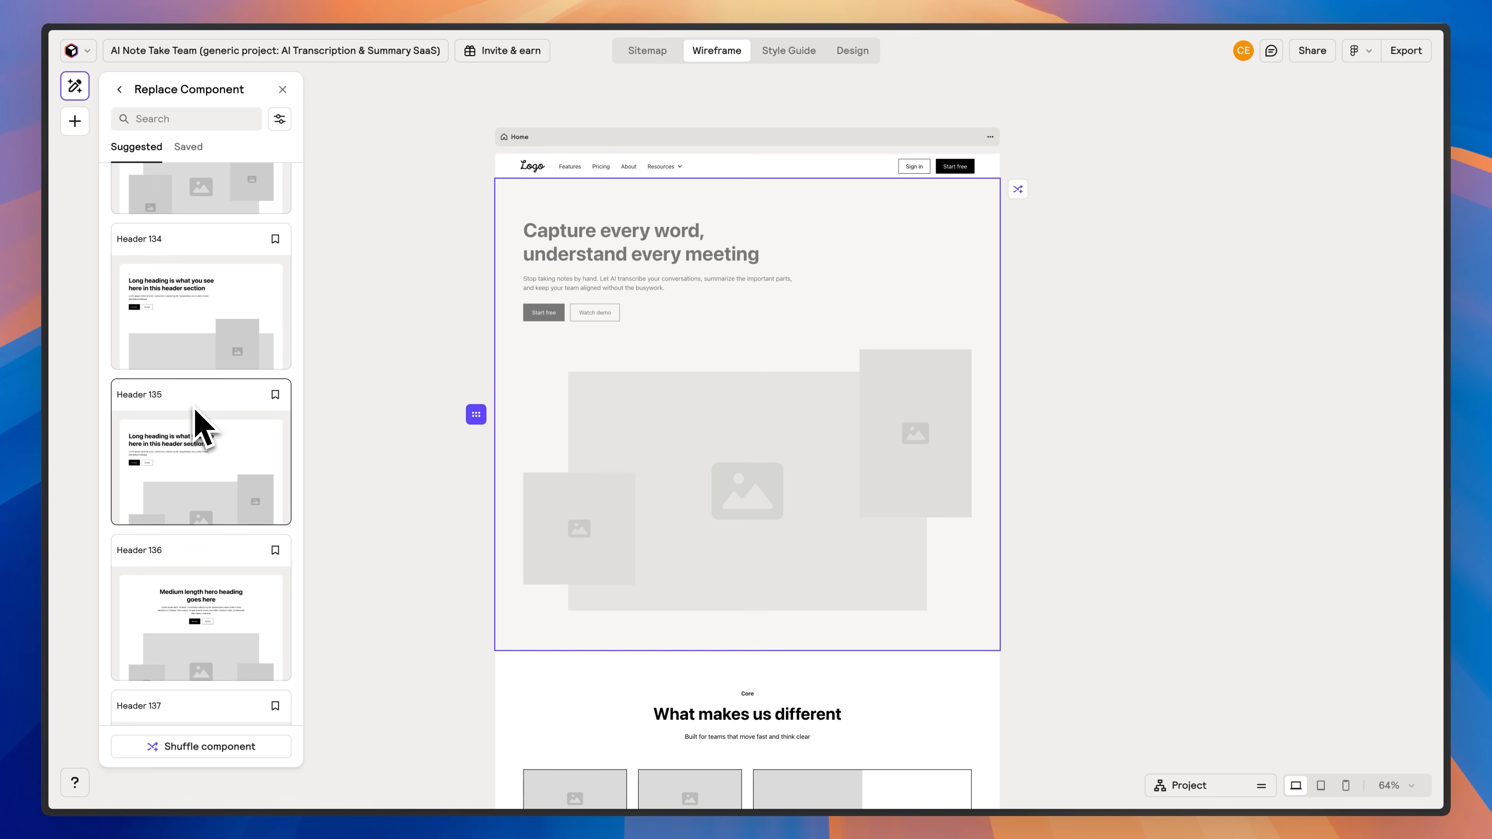
{"action": "scroll", "coordinate": [200, 426], "scroll_direction": "down", "scroll_amount": 2}
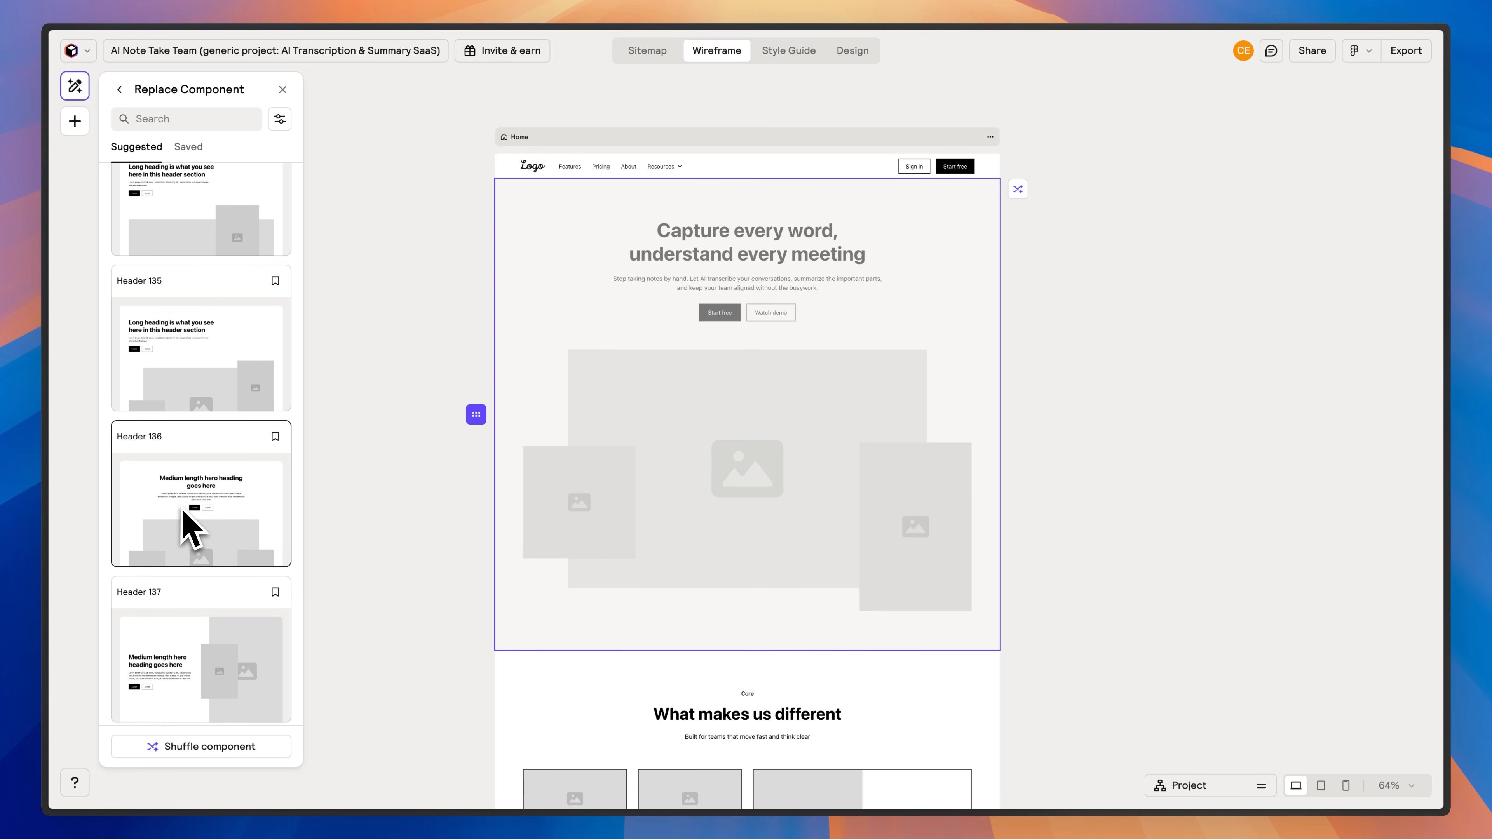
{"action": "left_click", "coordinate": [188, 525]}
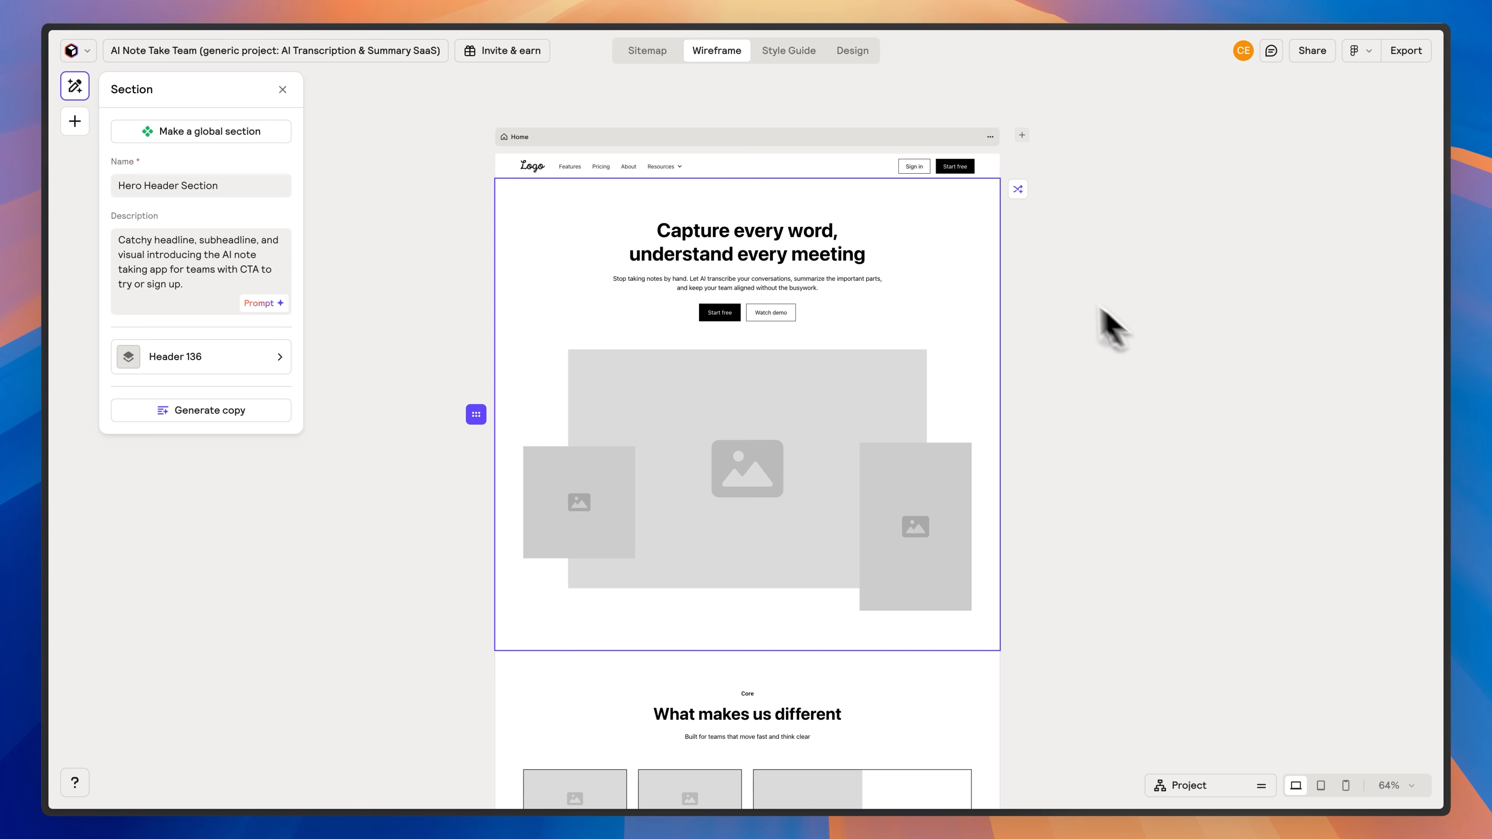
Add a Logo List section to the Home page sitemap between the hero header and the features list
{"action": "scroll", "coordinate": [831, 327], "scroll_direction": "down", "scroll_amount": 5}
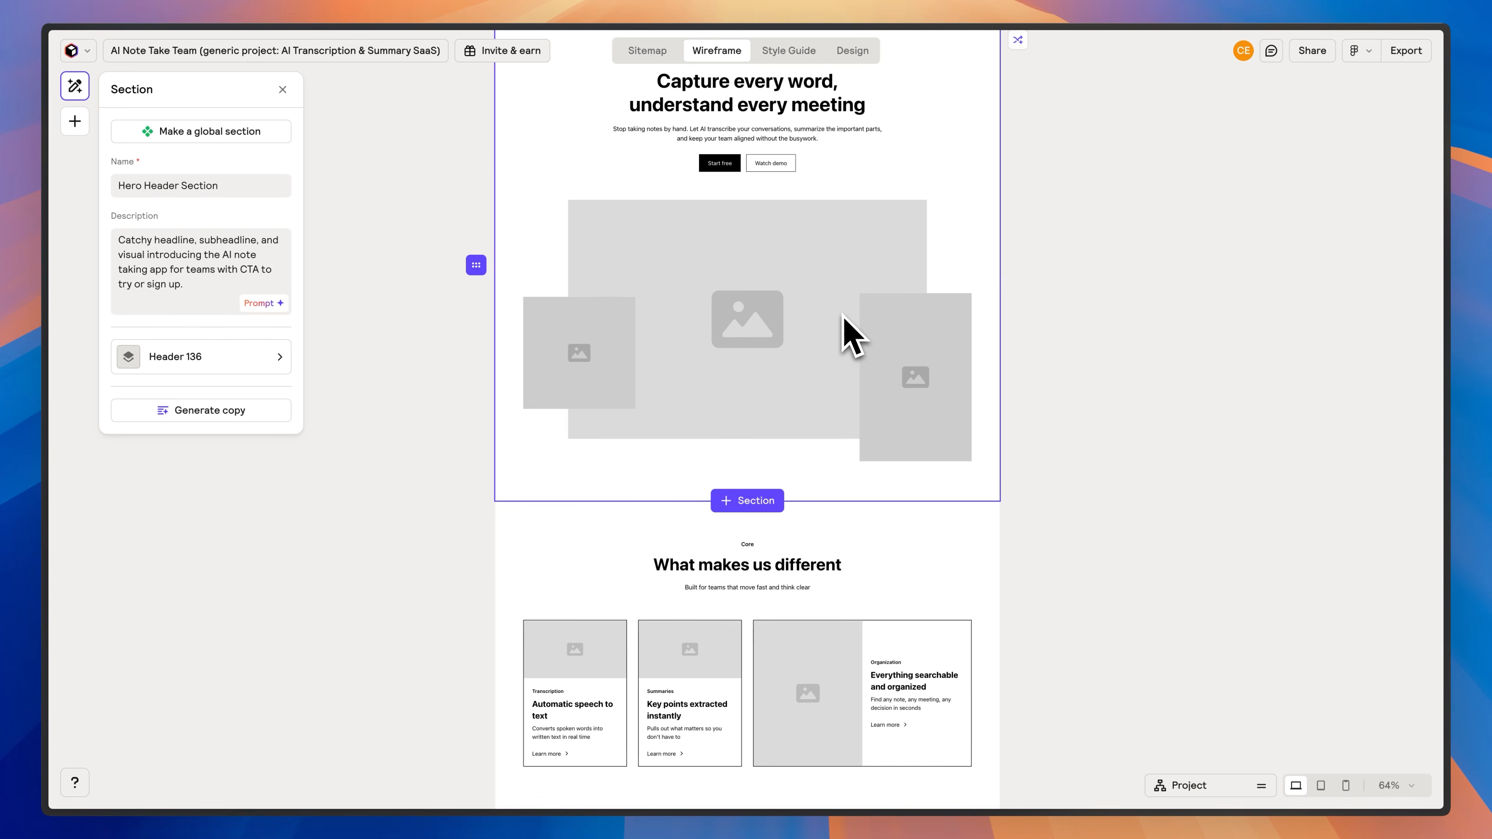
{"action": "left_click", "coordinate": [912, 453]}
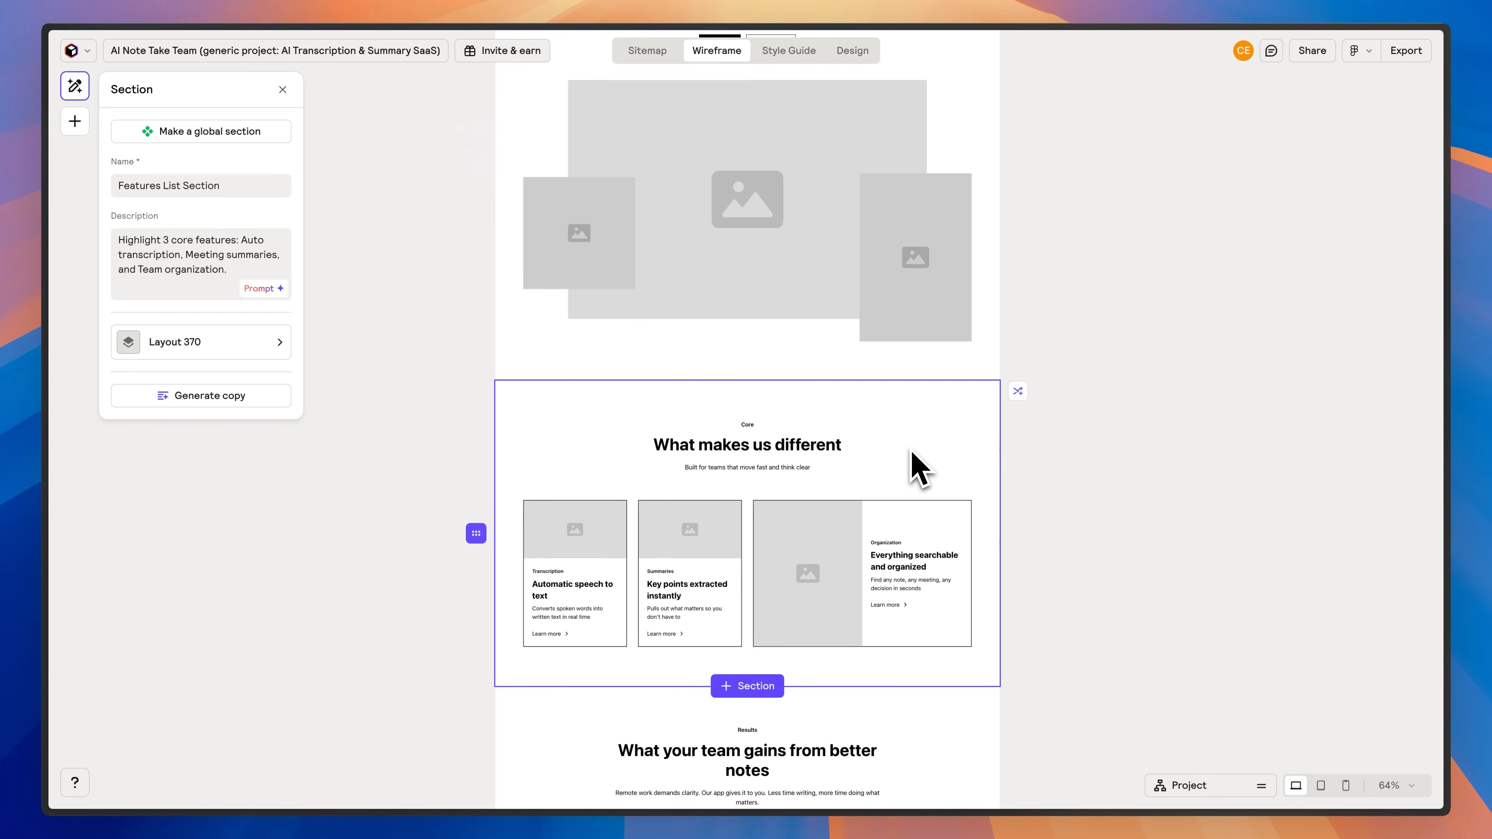
{"action": "scroll", "coordinate": [912, 453], "scroll_direction": "down", "scroll_amount": 3}
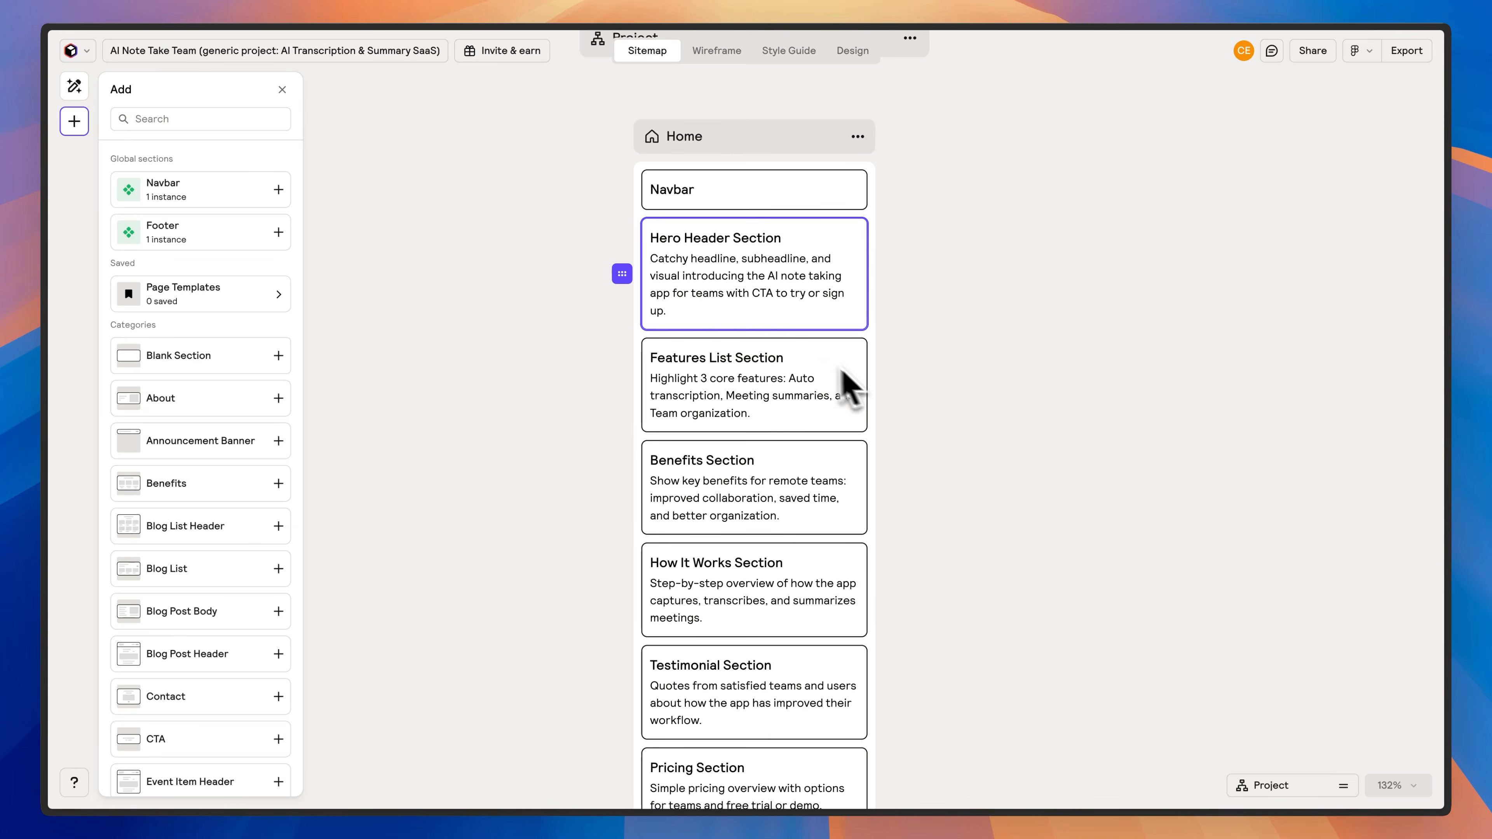
{"action": "scroll", "coordinate": [266, 400], "scroll_direction": "down", "scroll_amount": 8}
{"action": "scroll", "coordinate": [896, 360], "scroll_direction": "down", "scroll_amount": 5}
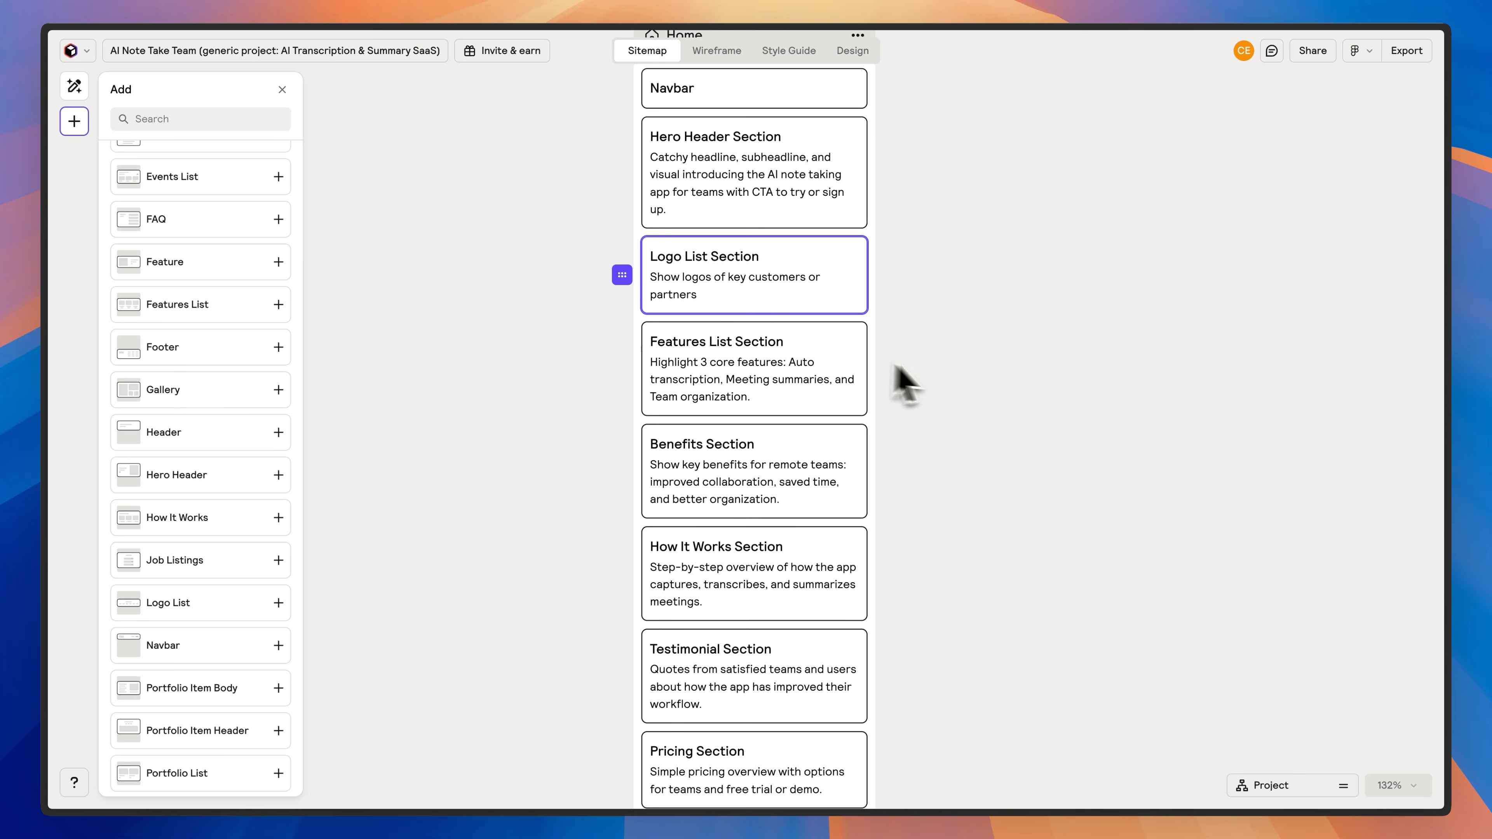
{"action": "left_click", "coordinate": [845, 507]}
{"action": "key", "text": "Delete"}
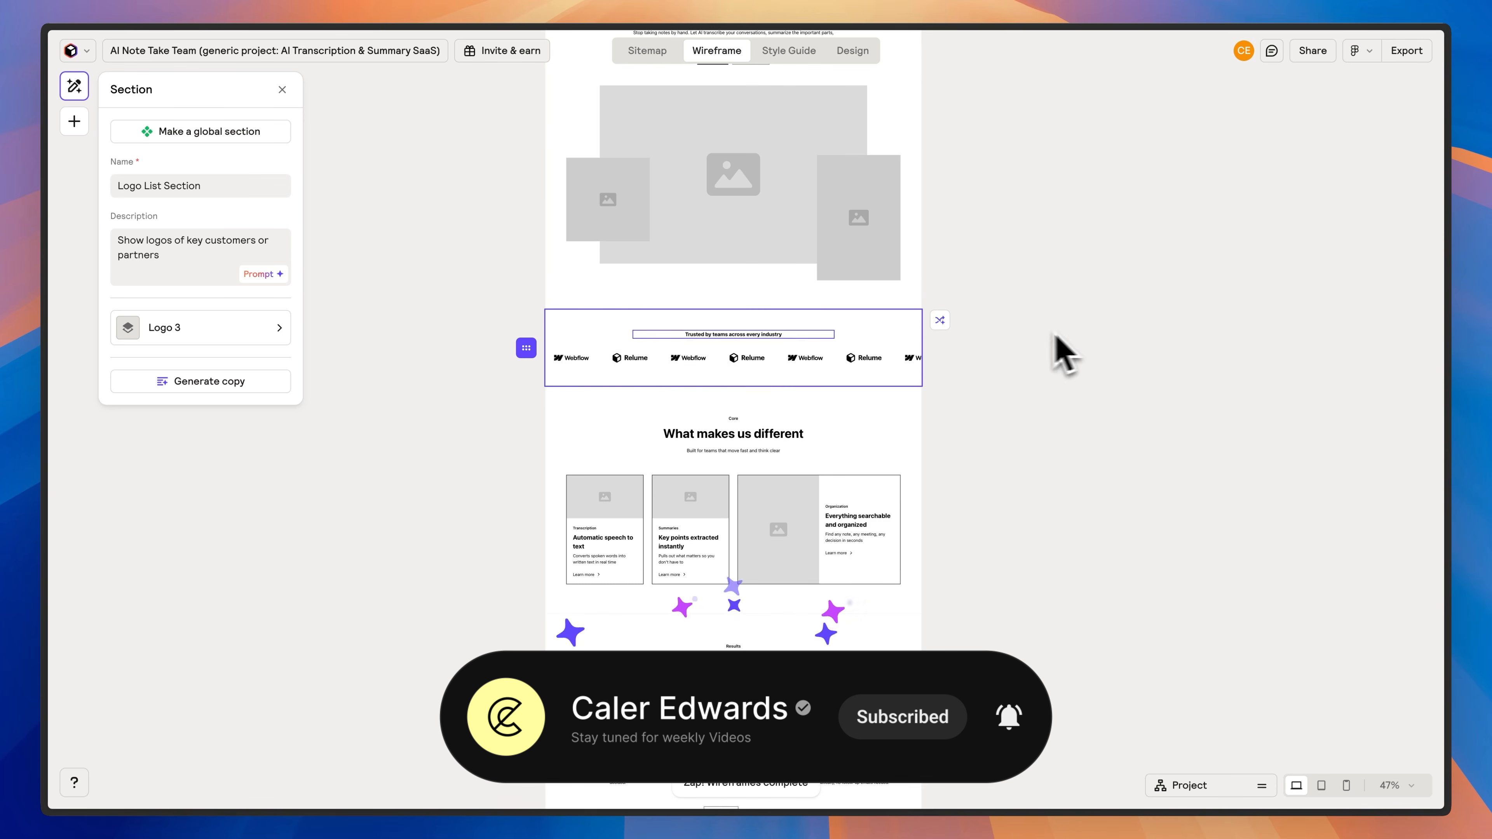
Preview the suggested replacement layouts for the "What makes us different" features section, including Layout 365, 366, 368, 369, 371 and 373
{"action": "left_click", "coordinate": [940, 320]}
{"action": "left_click", "coordinate": [260, 356]}
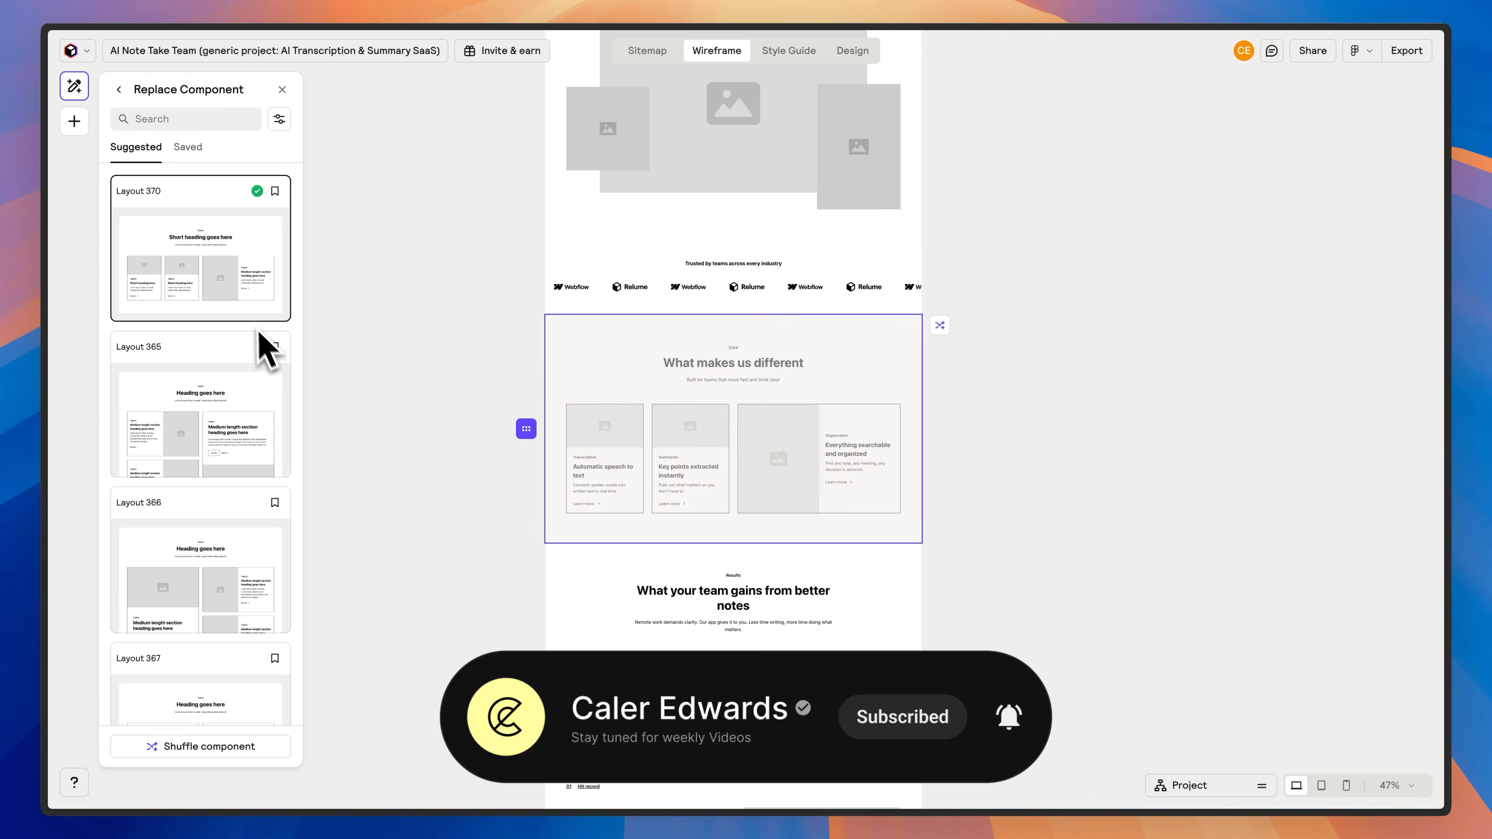
{"action": "scroll", "coordinate": [260, 317], "scroll_direction": "down", "scroll_amount": 4}
{"action": "scroll", "coordinate": [226, 467], "scroll_direction": "down", "scroll_amount": 3}
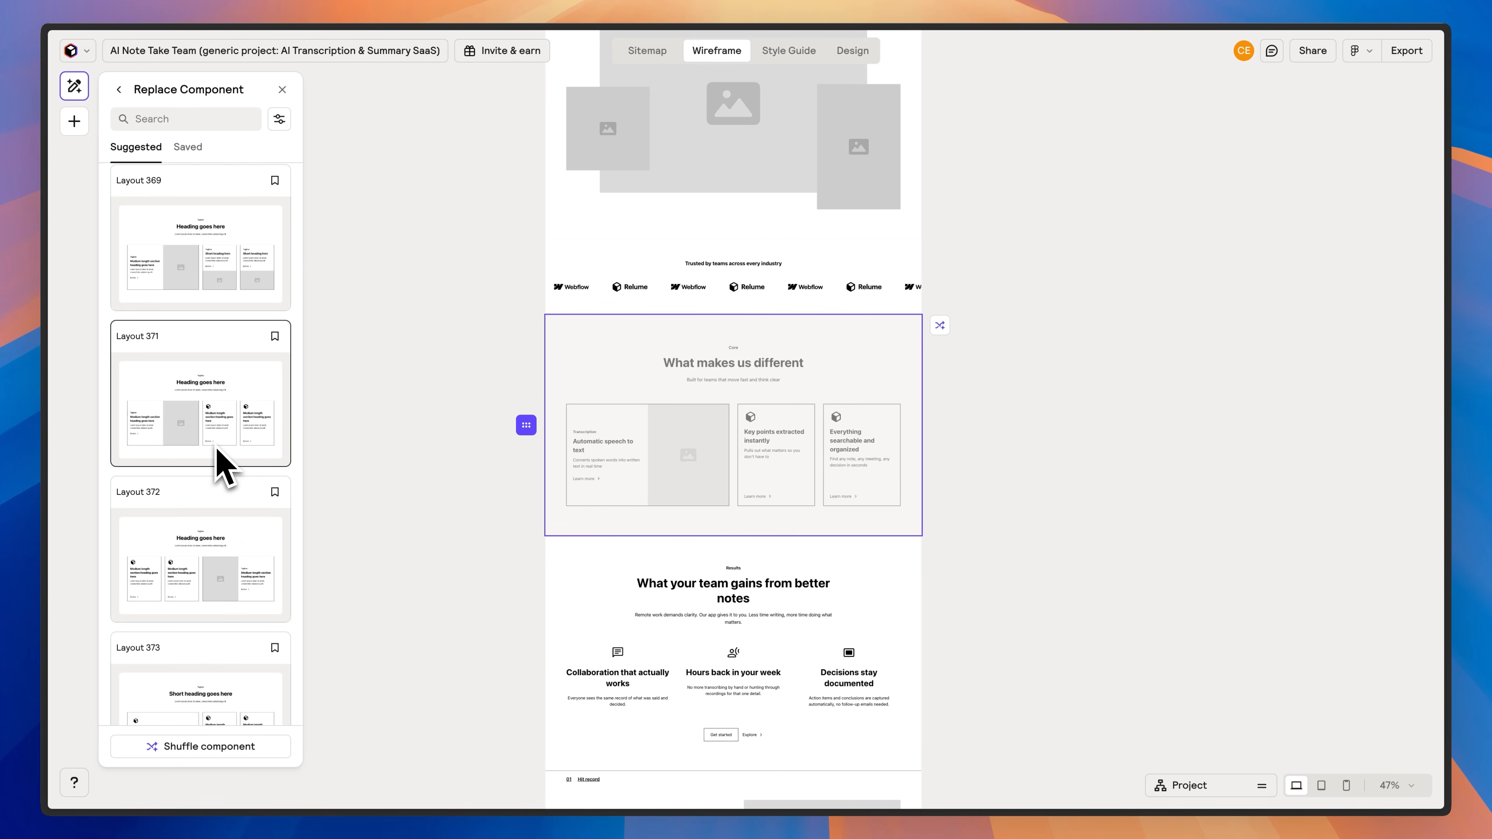
{"action": "scroll", "coordinate": [270, 299], "scroll_direction": "up", "scroll_amount": 10}
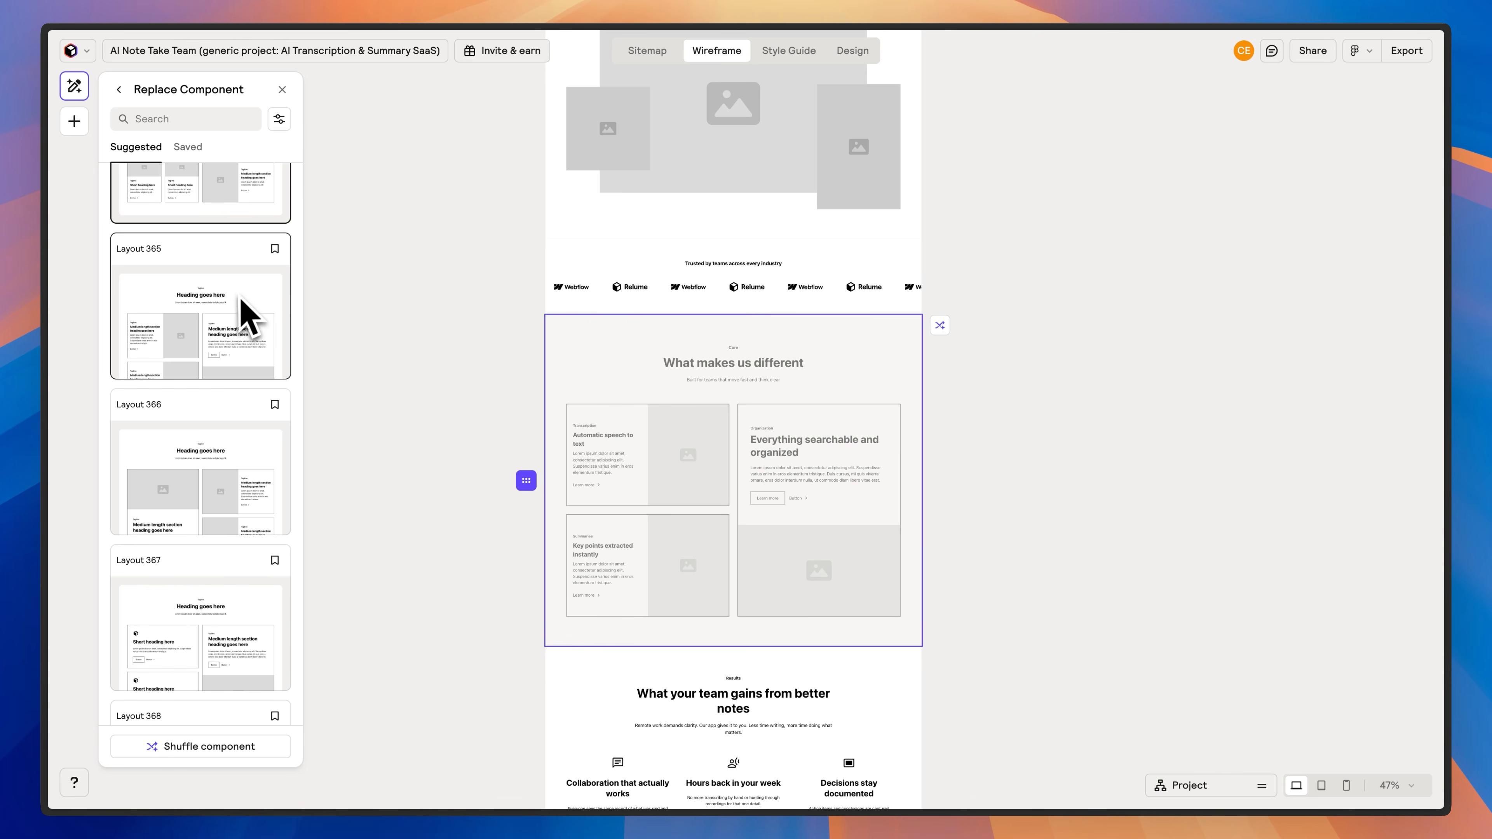
{"action": "scroll", "coordinate": [223, 390], "scroll_direction": "down", "scroll_amount": 2}
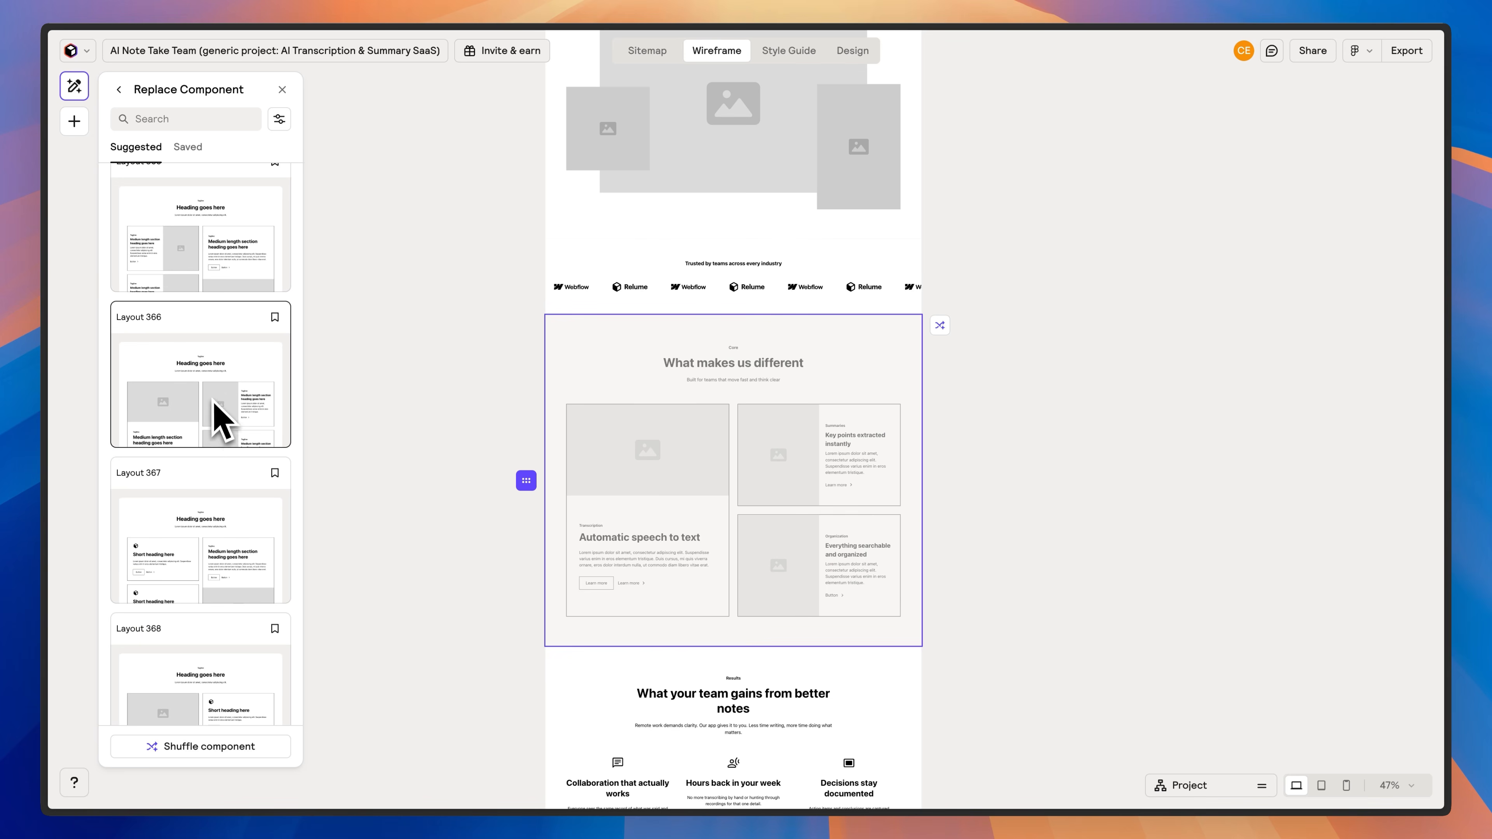
{"action": "scroll", "coordinate": [226, 546], "scroll_direction": "down", "scroll_amount": 3}
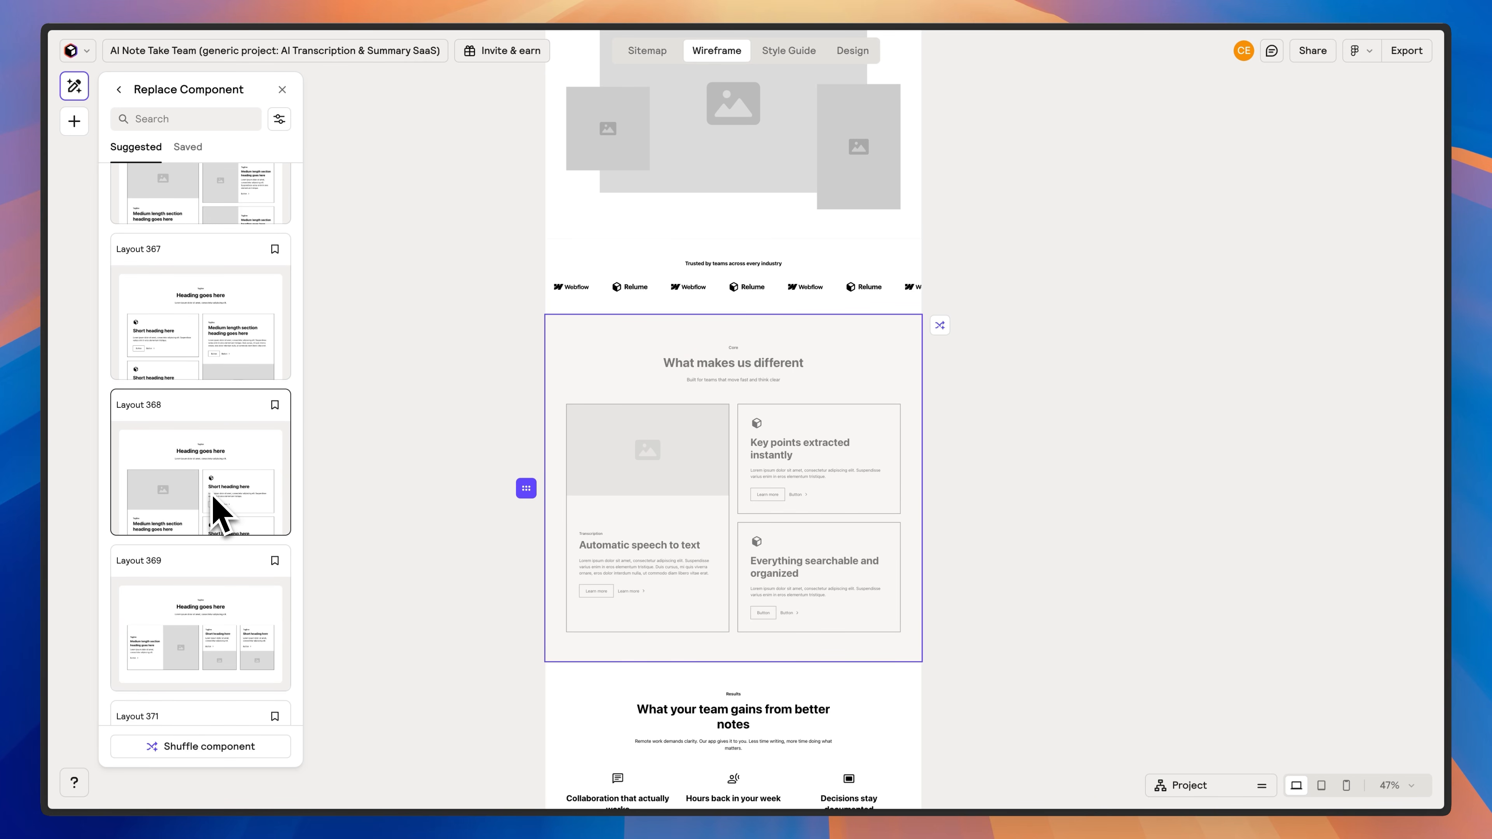
{"action": "scroll", "coordinate": [223, 511], "scroll_direction": "down", "scroll_amount": 2}
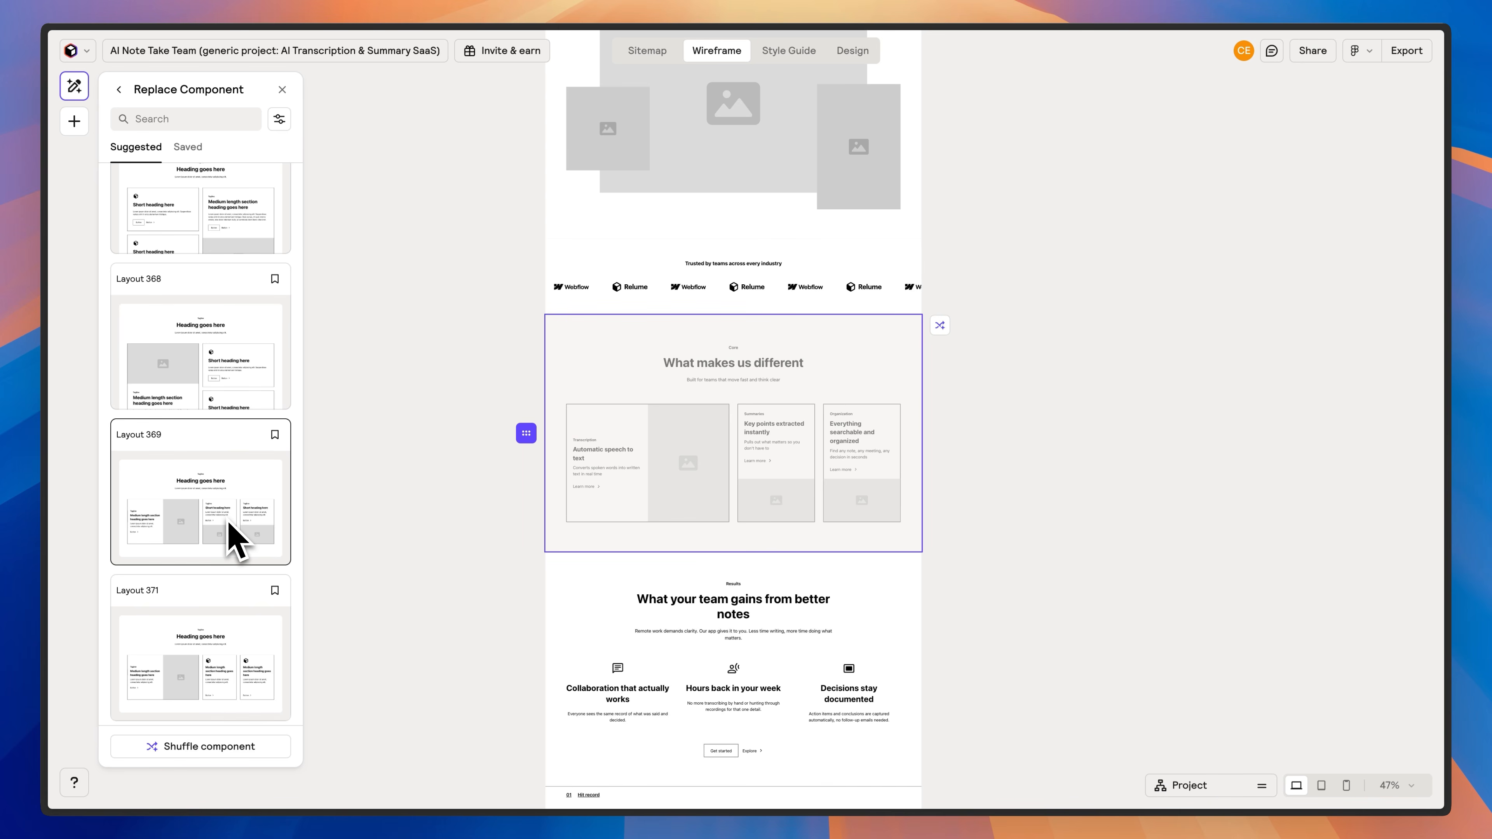
{"action": "scroll", "coordinate": [230, 522], "scroll_direction": "down", "scroll_amount": 2}
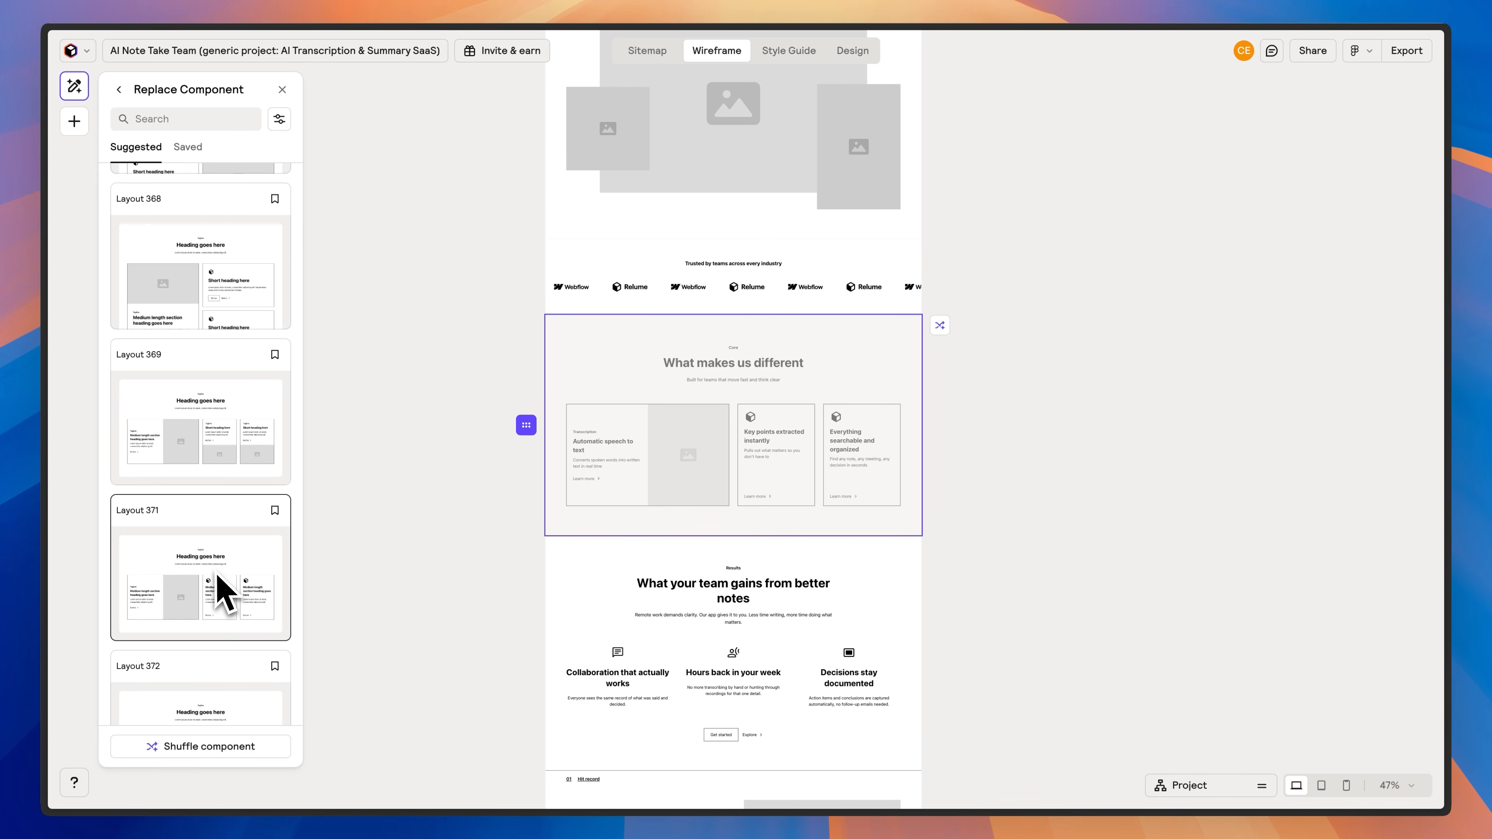
{"action": "scroll", "coordinate": [209, 568], "scroll_direction": "down", "scroll_amount": 2}
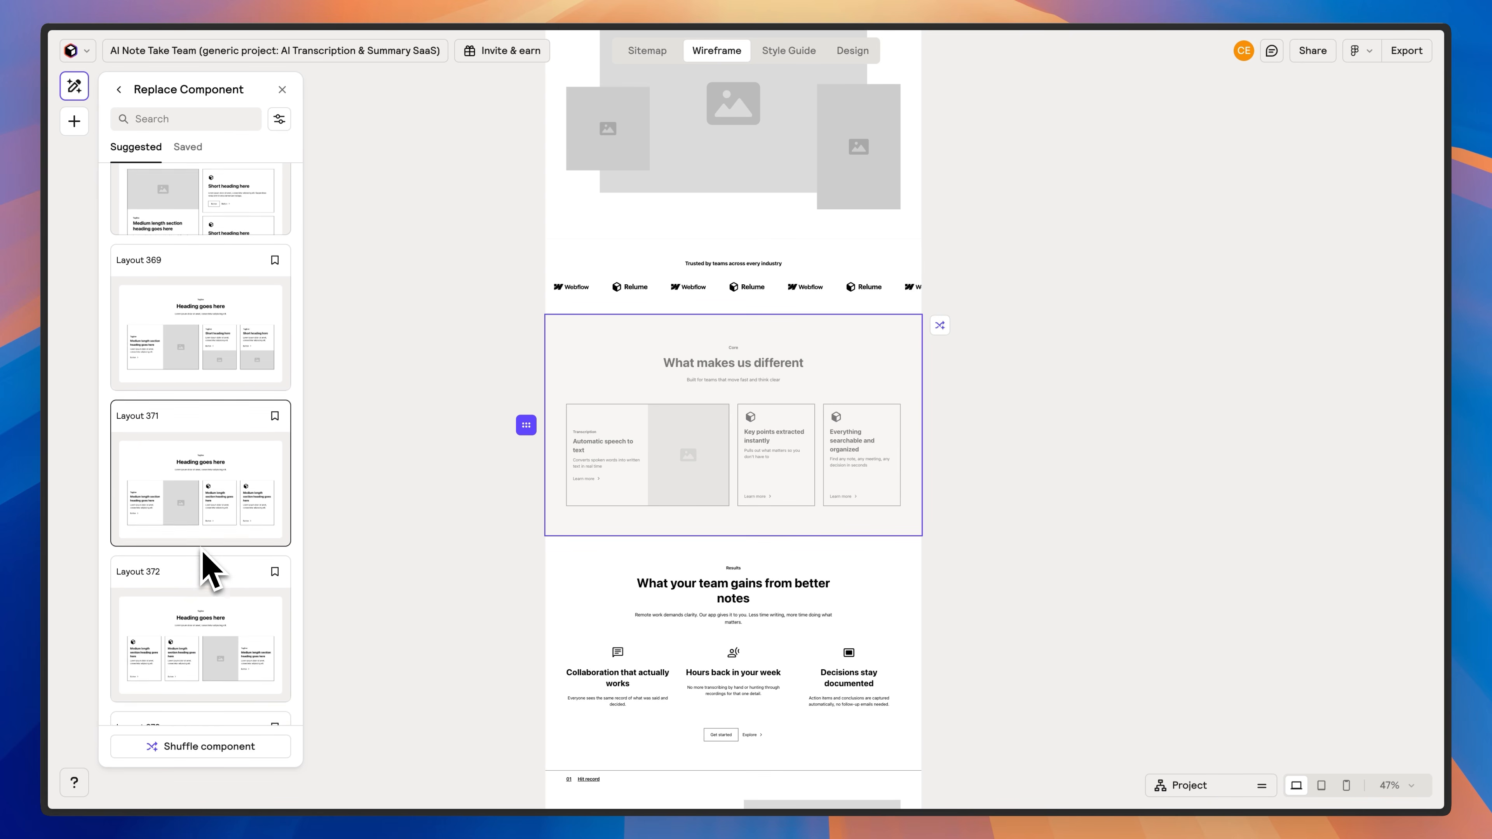
{"action": "scroll", "coordinate": [223, 632], "scroll_direction": "down", "scroll_amount": 3}
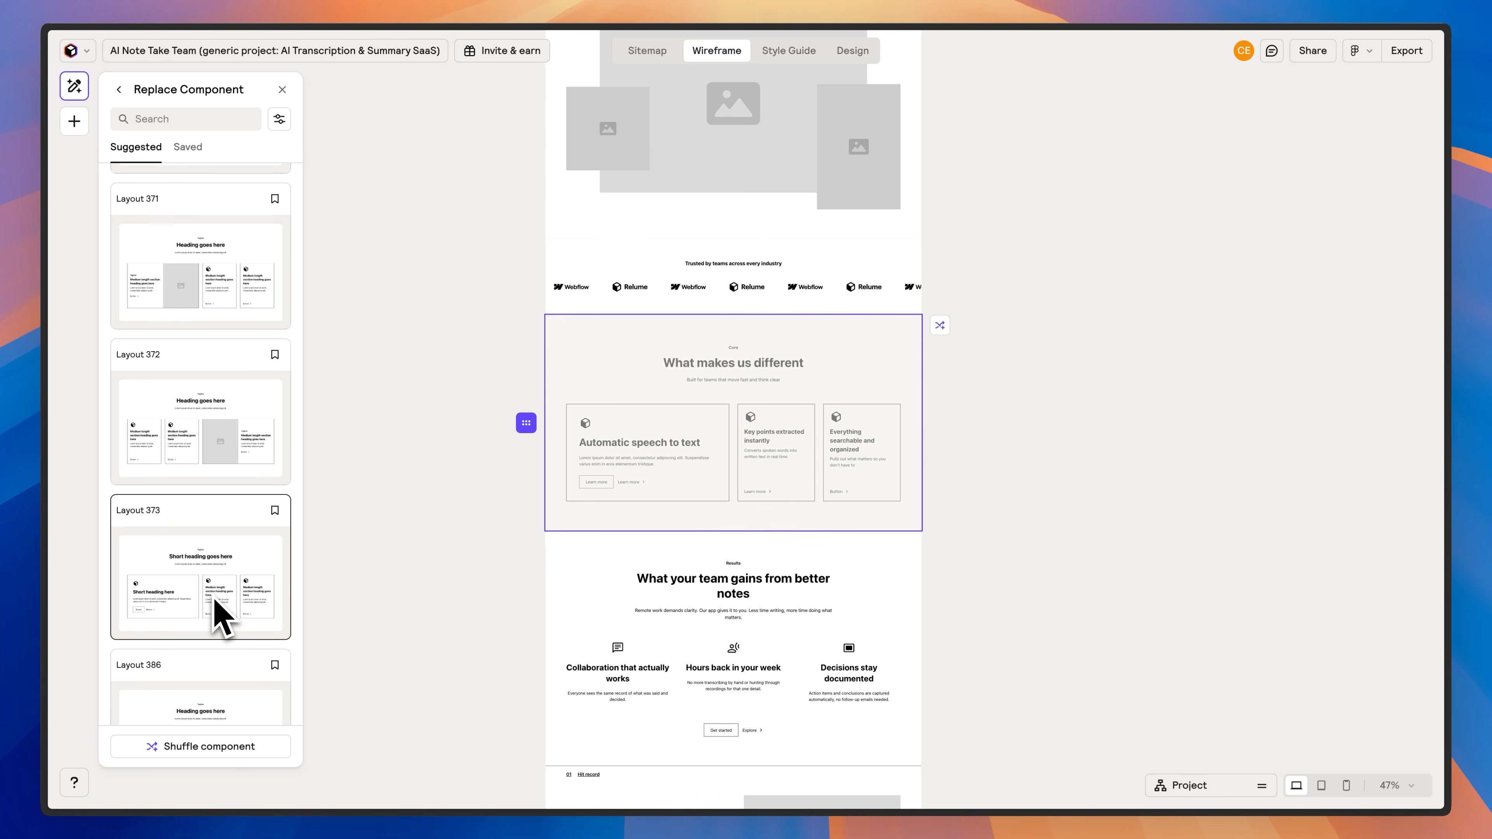
{"action": "scroll", "coordinate": [217, 611], "scroll_direction": "down", "scroll_amount": 10}
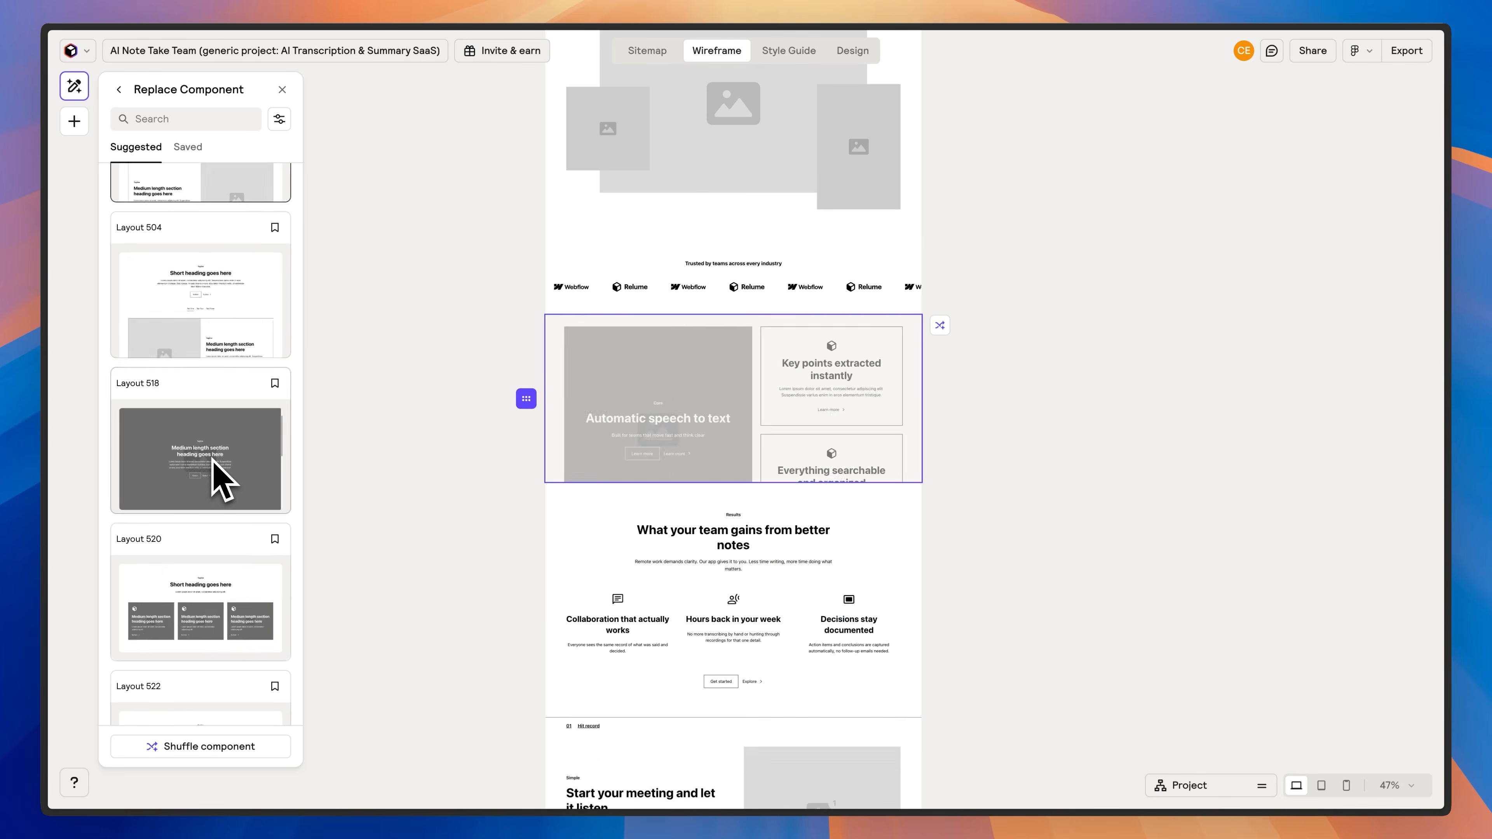
{"action": "scroll", "coordinate": [221, 479], "scroll_direction": "down", "scroll_amount": 10}
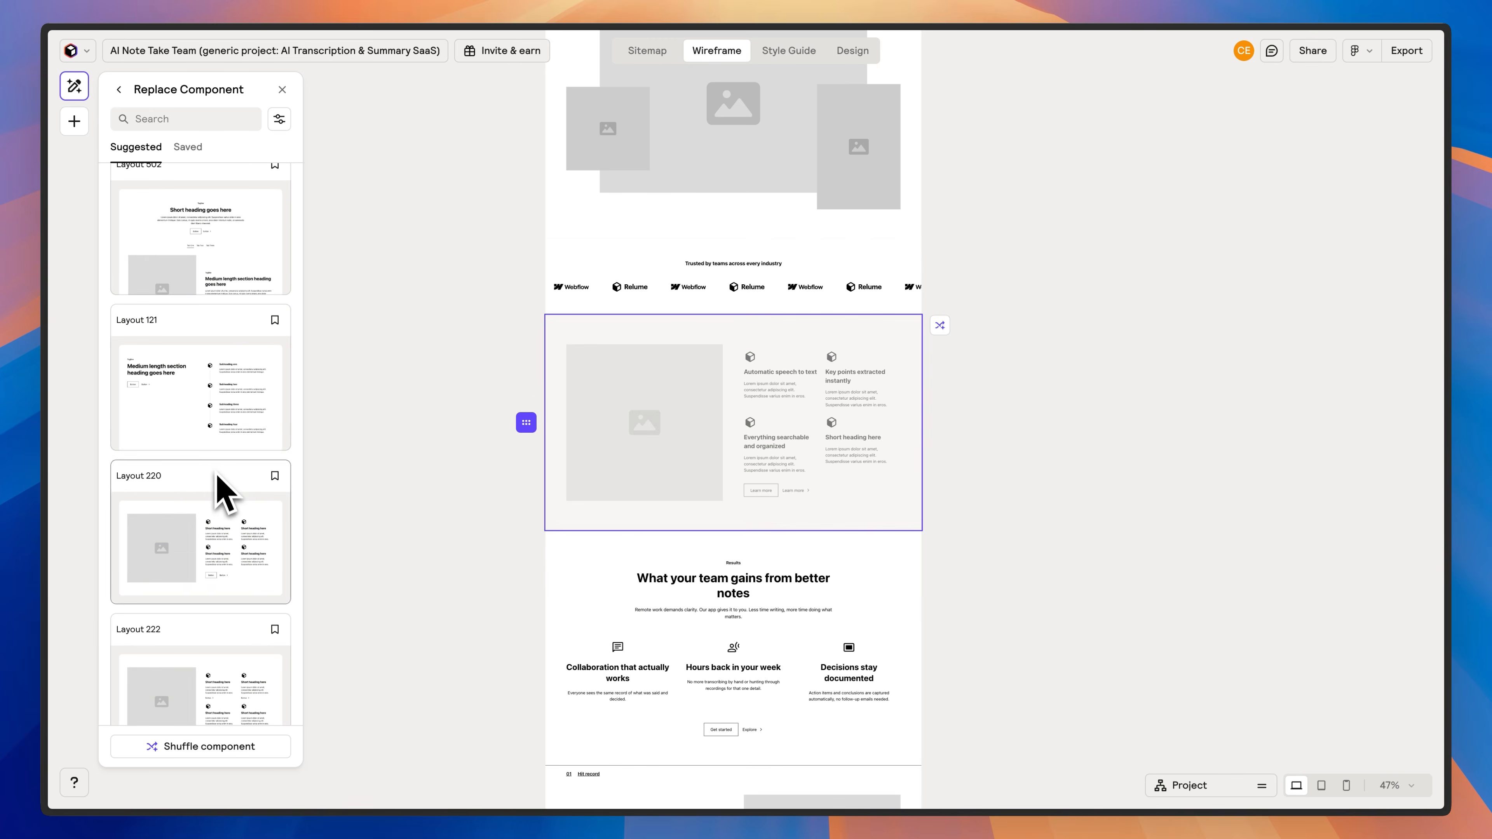
{"action": "scroll", "coordinate": [215, 477], "scroll_direction": "up", "scroll_amount": 20}
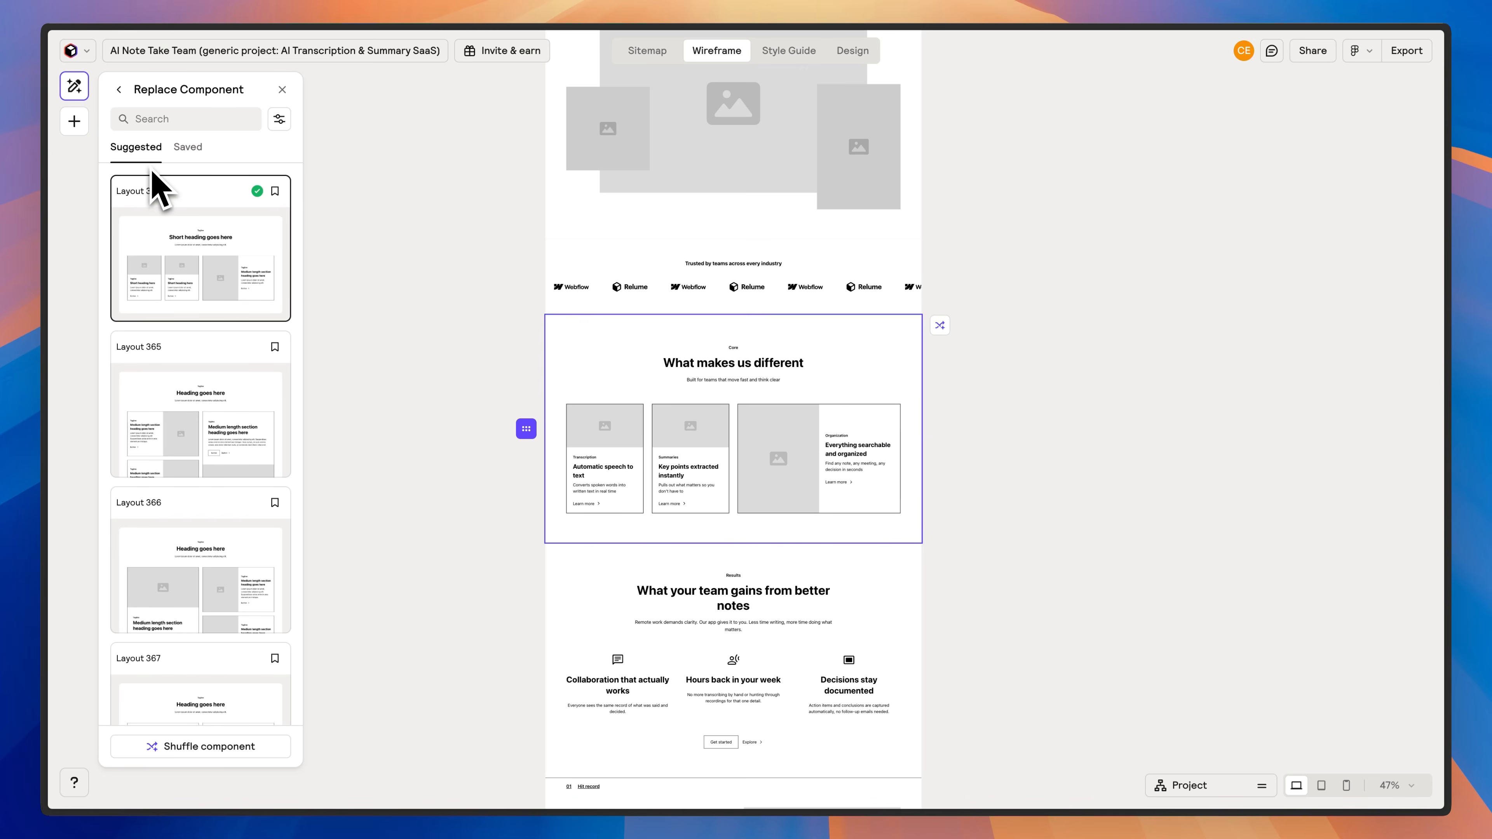
Replace the Features List Section's component with Layout 365, two stacked feature cards beside one tall card
{"action": "scroll", "coordinate": [246, 347], "scroll_direction": "down", "scroll_amount": 3}
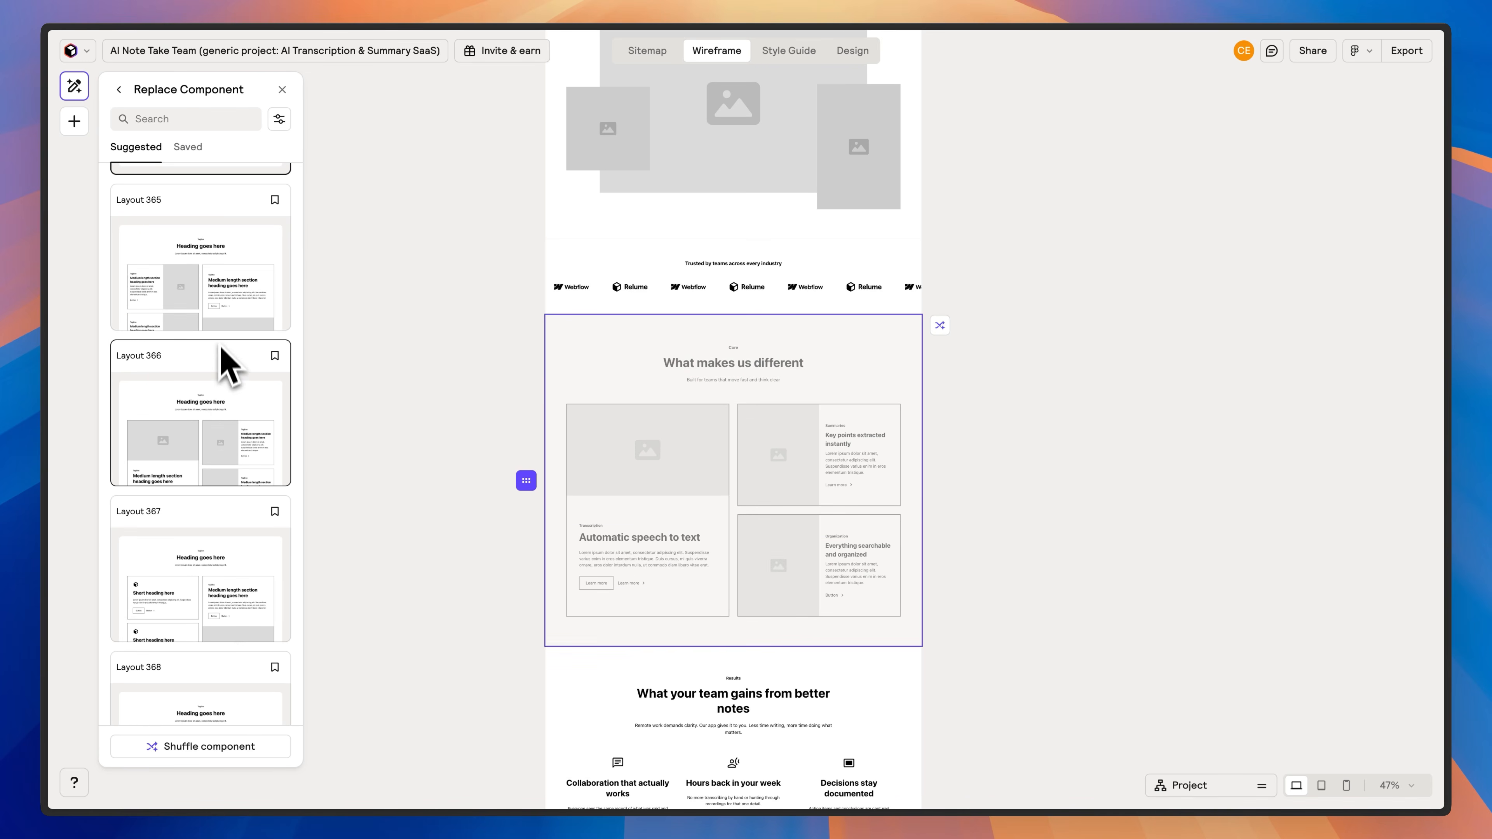
{"action": "scroll", "coordinate": [200, 510], "scroll_direction": "up", "scroll_amount": 3}
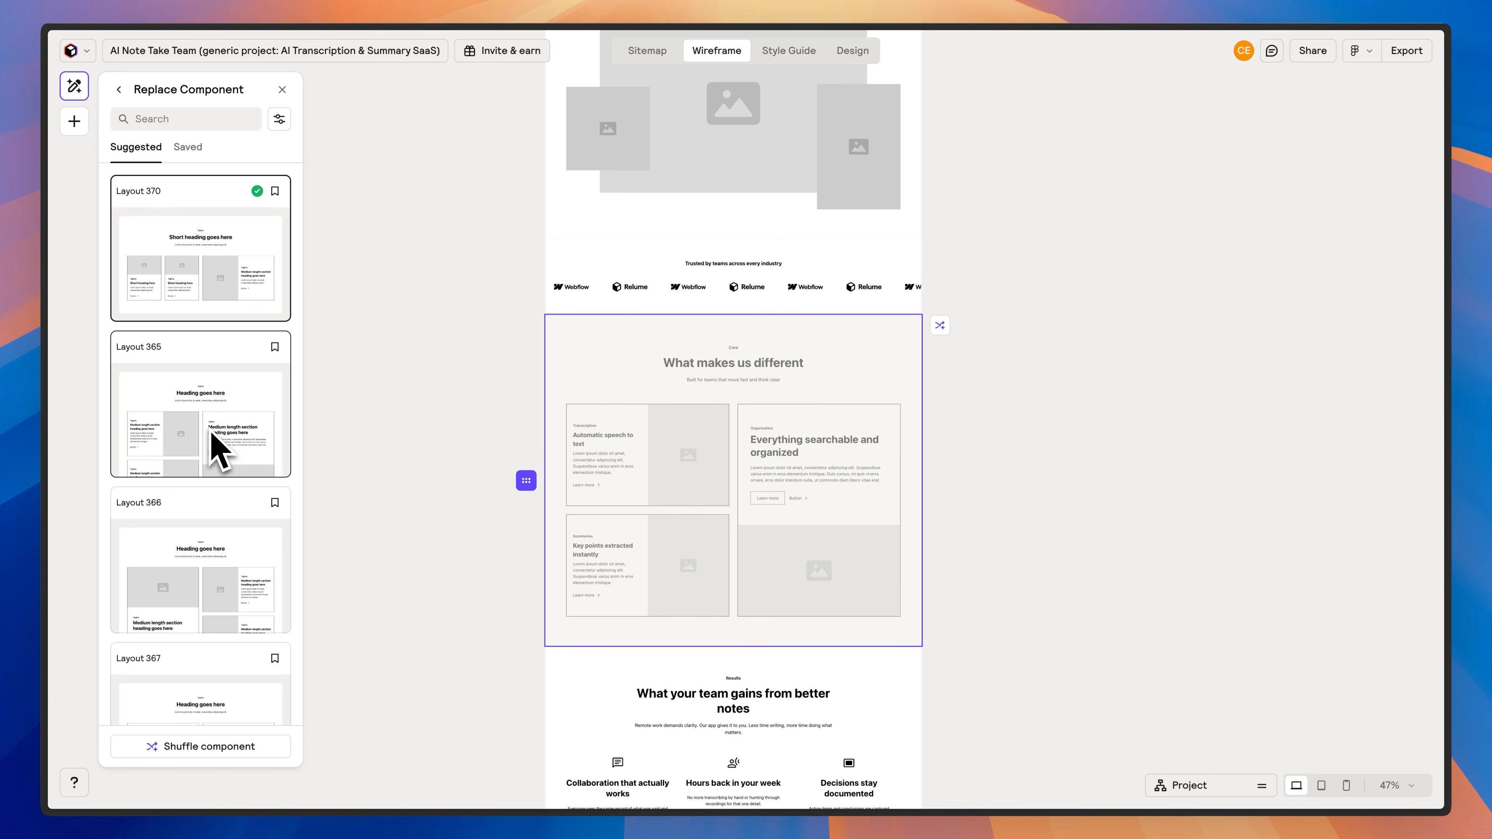
{"action": "left_click", "coordinate": [210, 432]}
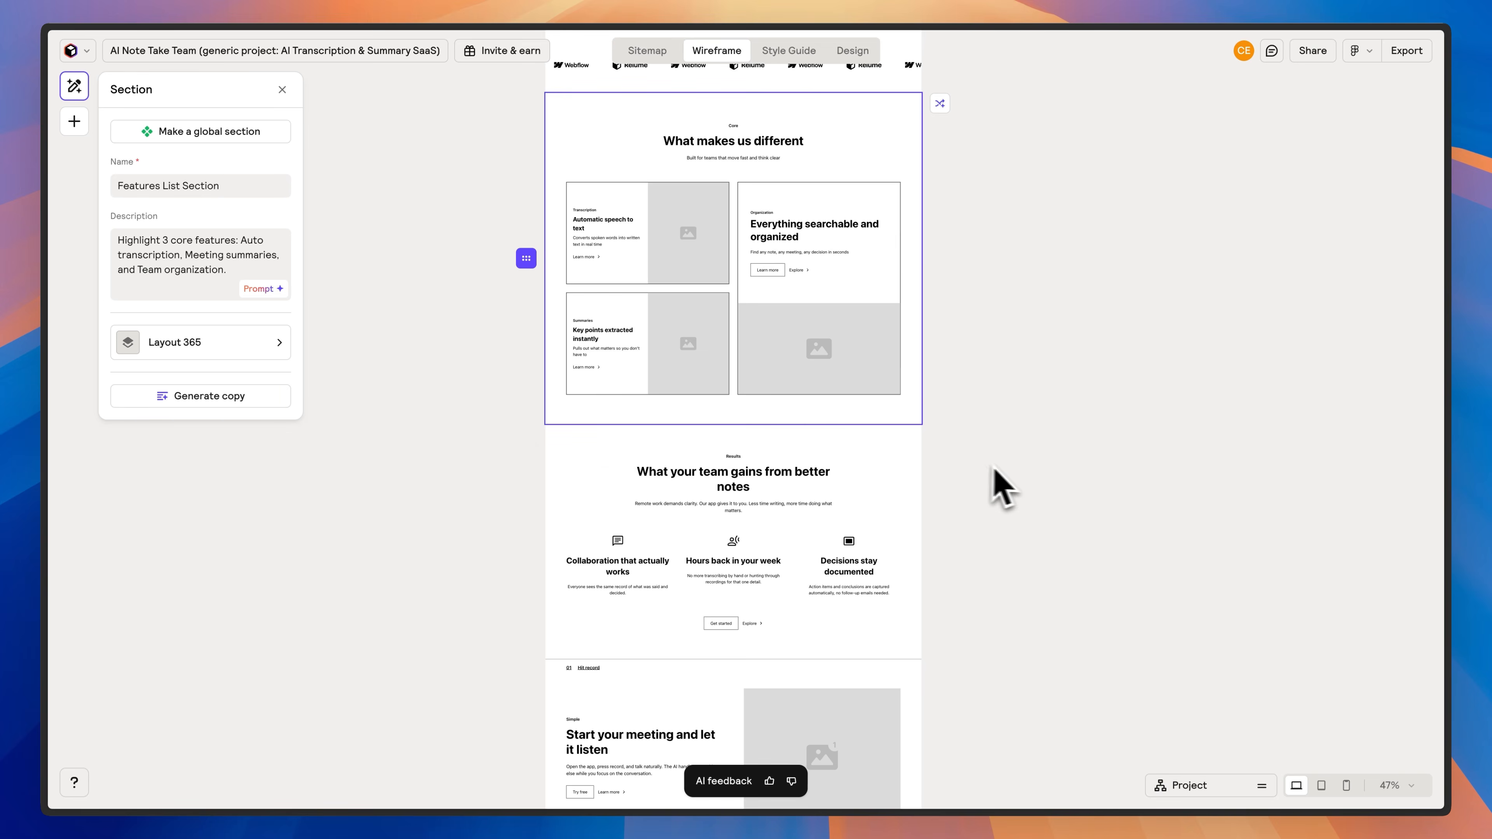
Remove the "What your team gains from better notes" section and the "Start your meeting and let it listen" section from the wireframe
{"action": "scroll", "coordinate": [963, 453], "scroll_direction": "down", "scroll_amount": 3}
{"action": "left_click", "coordinate": [883, 367]}
{"action": "left_click", "coordinate": [253, 355]}
{"action": "scroll", "coordinate": [218, 499], "scroll_direction": "down", "scroll_amount": 6}
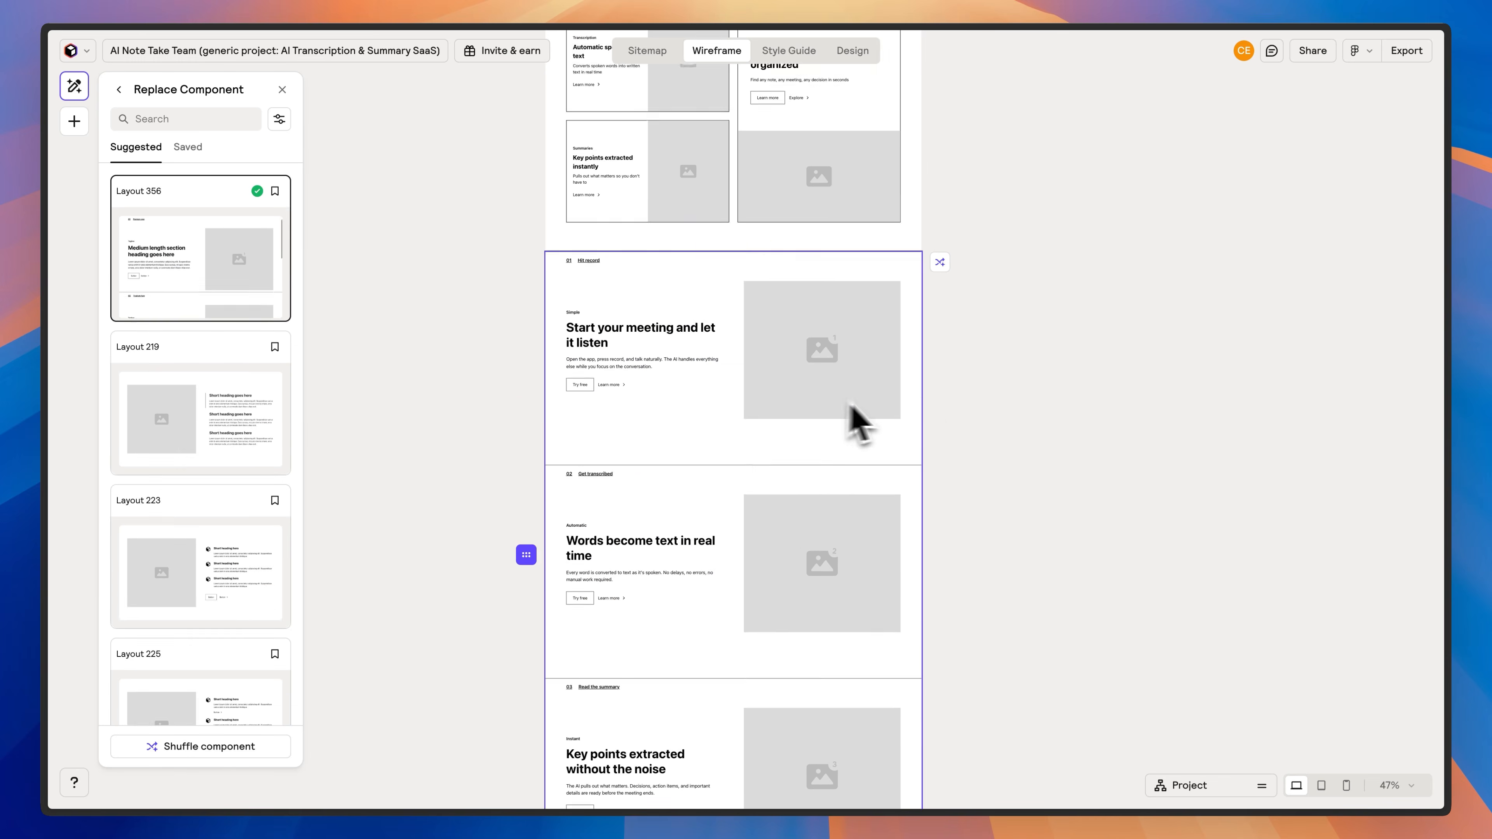
{"action": "left_click", "coordinate": [647, 50]}
{"action": "left_click", "coordinate": [716, 50]}
{"action": "scroll", "coordinate": [837, 394], "scroll_direction": "down", "scroll_amount": 3}
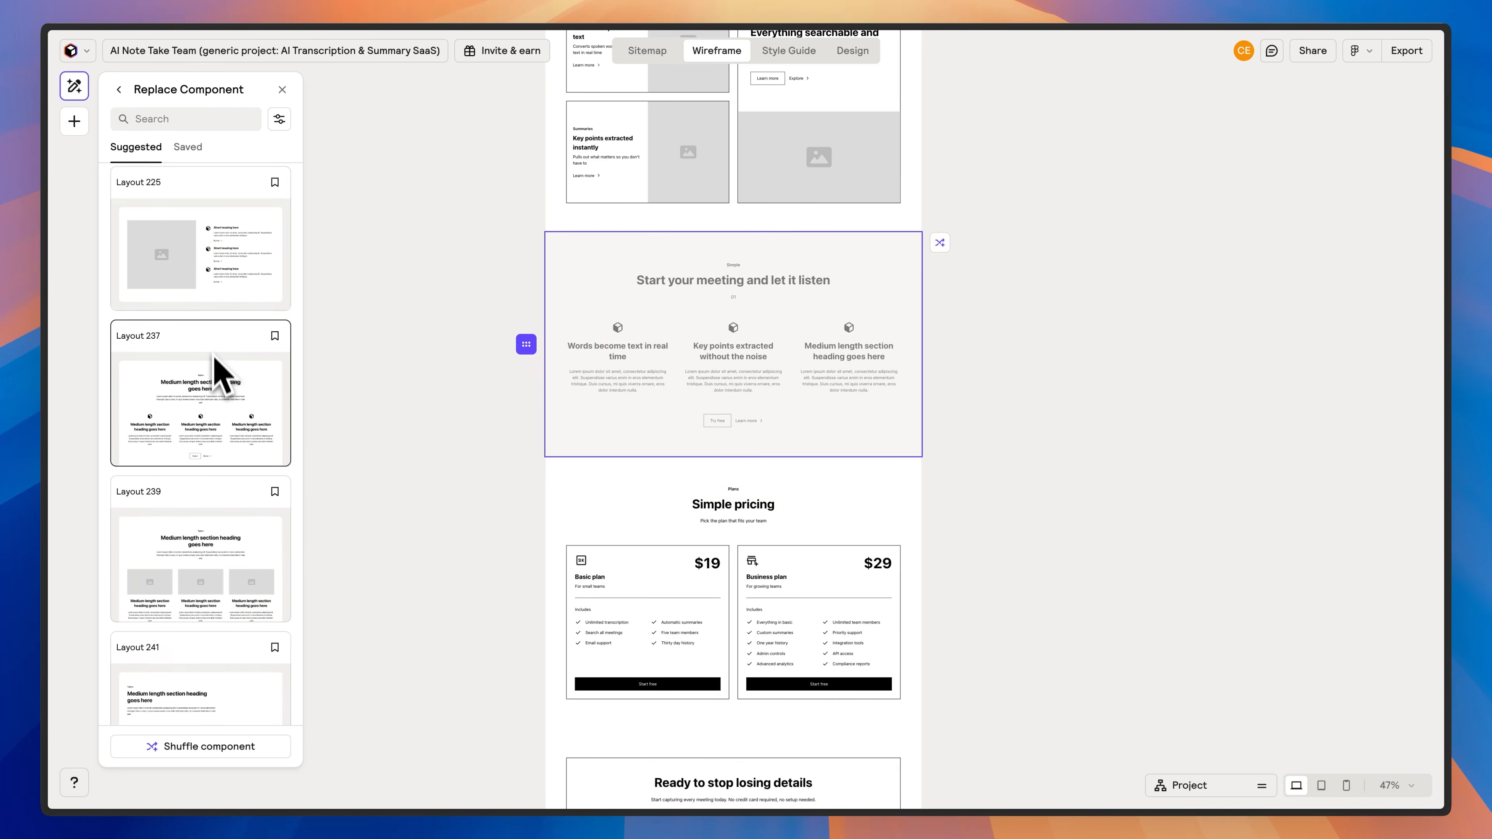
{"action": "scroll", "coordinate": [219, 367], "scroll_direction": "down", "scroll_amount": 10}
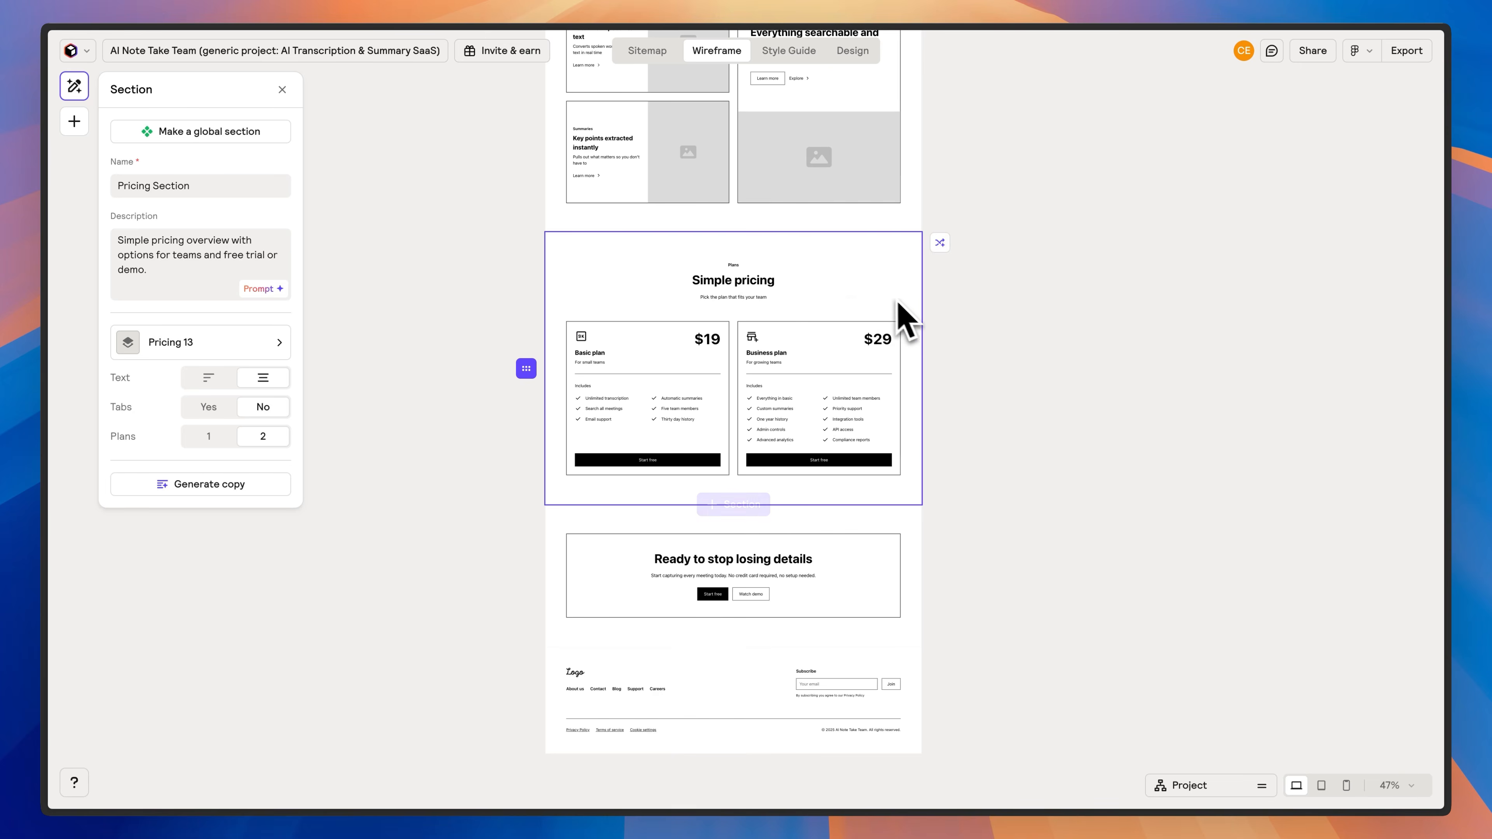
Try the Pricing 8 component, a single plan card with monthly and yearly tabs, in the Pricing Section
{"action": "left_click", "coordinate": [940, 243]}
{"action": "scroll", "coordinate": [221, 521], "scroll_direction": "down", "scroll_amount": 4}
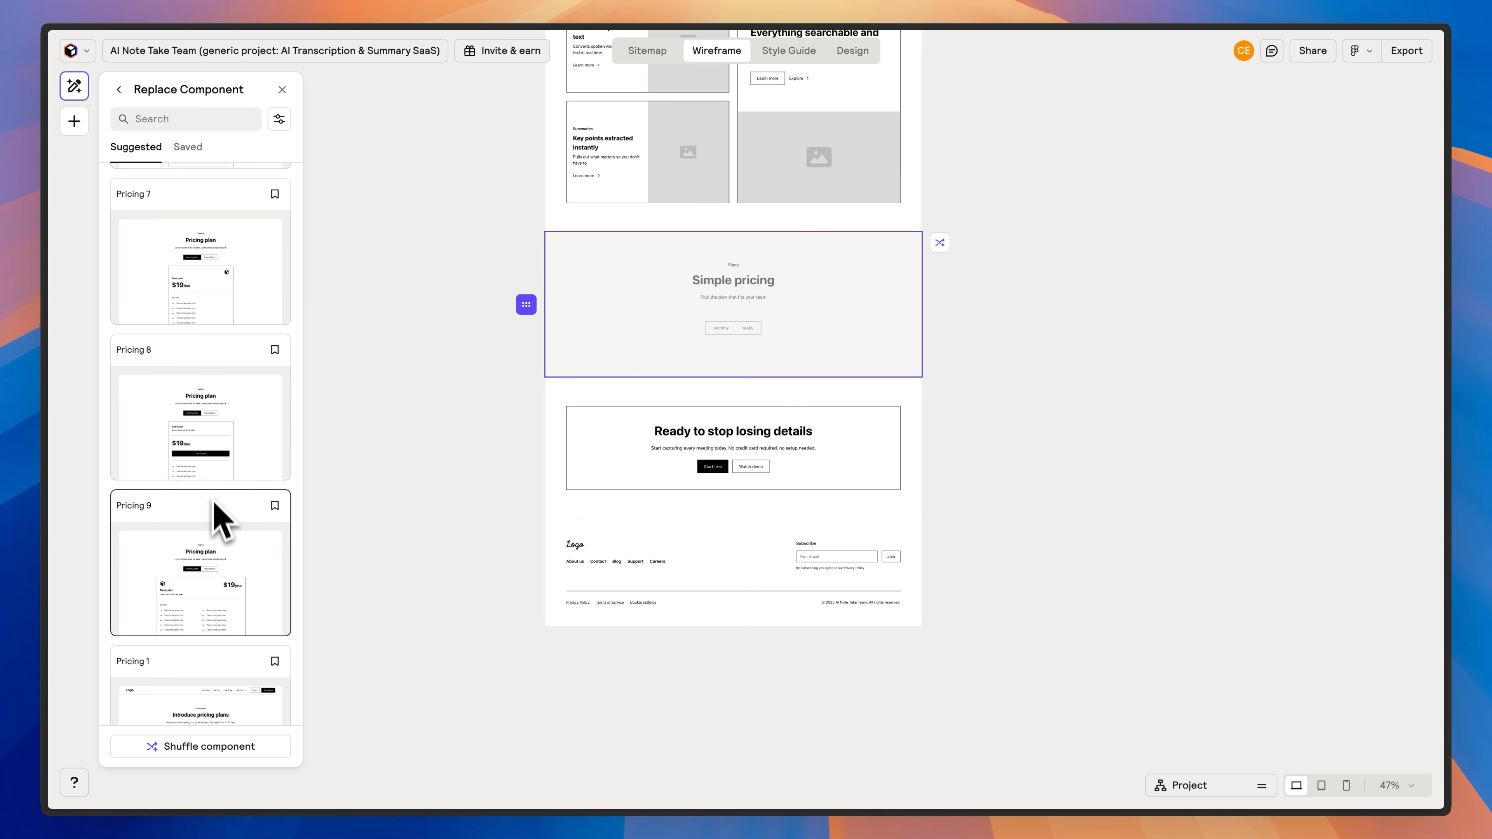
{"action": "scroll", "coordinate": [217, 523], "scroll_direction": "down", "scroll_amount": 7}
{"action": "scroll", "coordinate": [212, 505], "scroll_direction": "up", "scroll_amount": 6}
{"action": "left_click", "coordinate": [213, 420]}
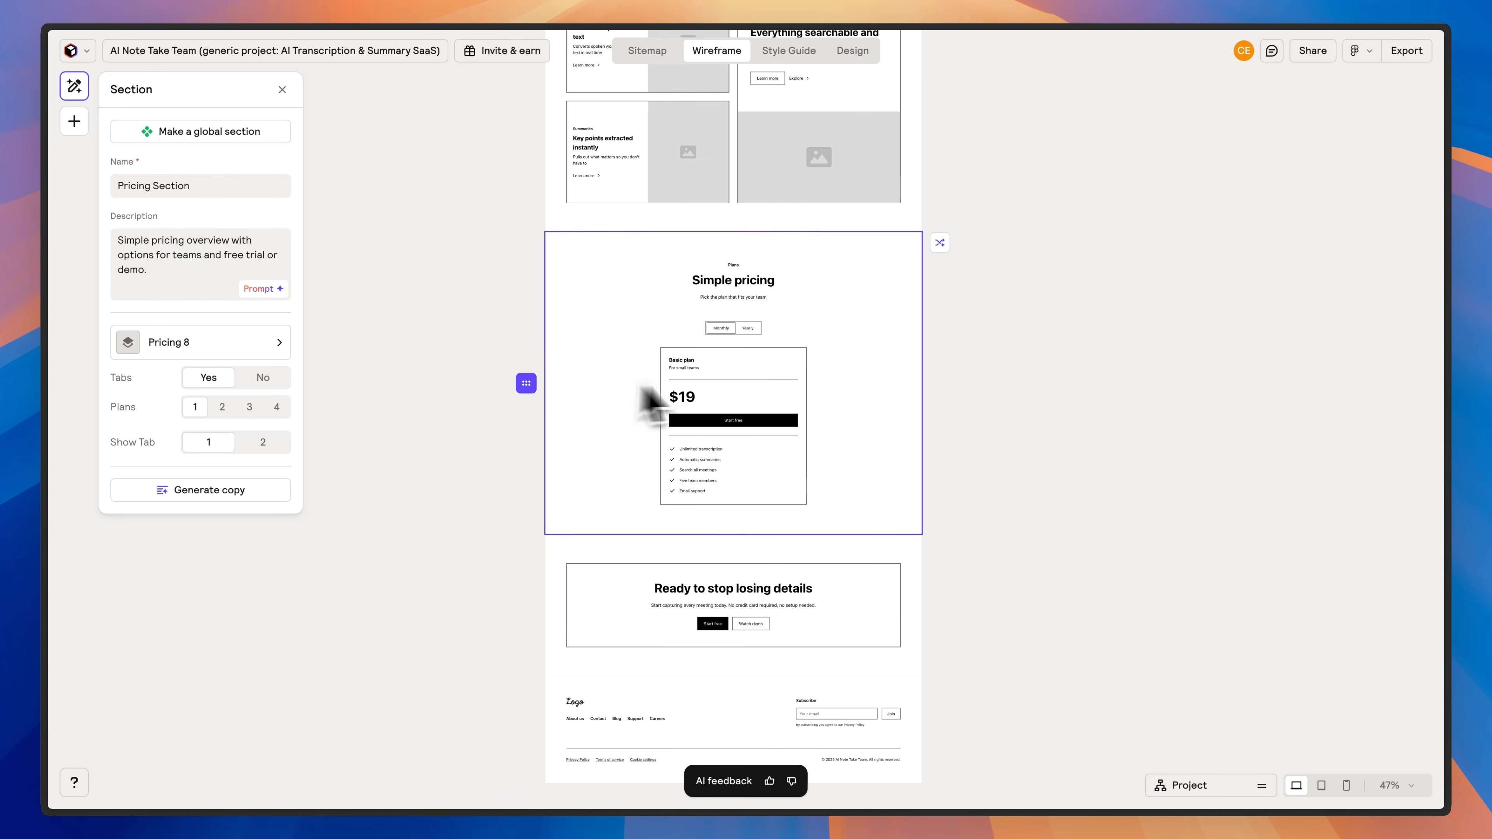
Try Pricing 6 in the Pricing Section and settle on the Pricing 7 component for it
{"action": "left_click", "coordinate": [205, 344]}
{"action": "left_click", "coordinate": [225, 445]}
{"action": "left_click", "coordinate": [206, 341]}
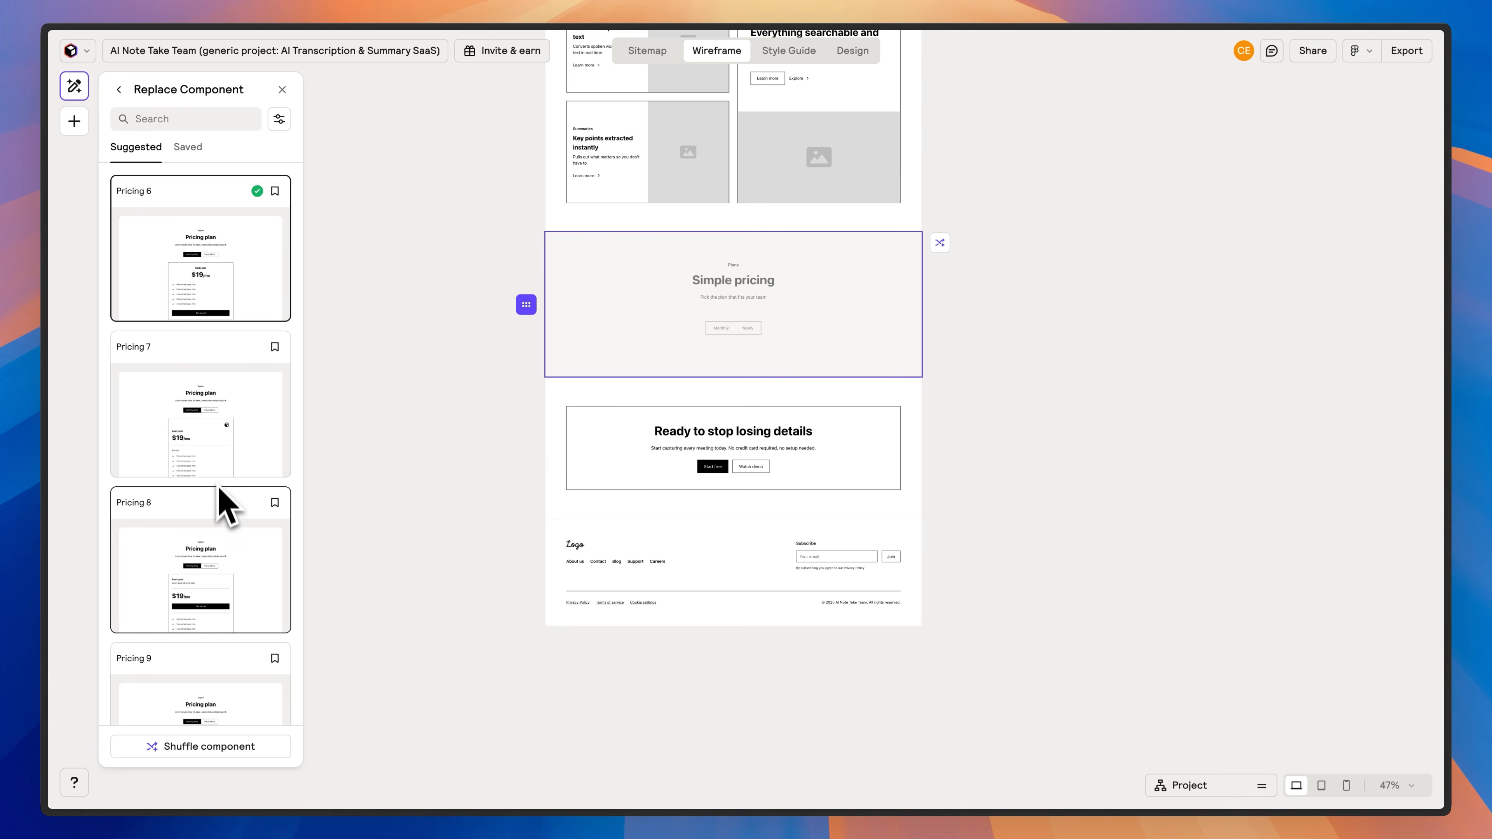
{"action": "left_click", "coordinate": [218, 505]}
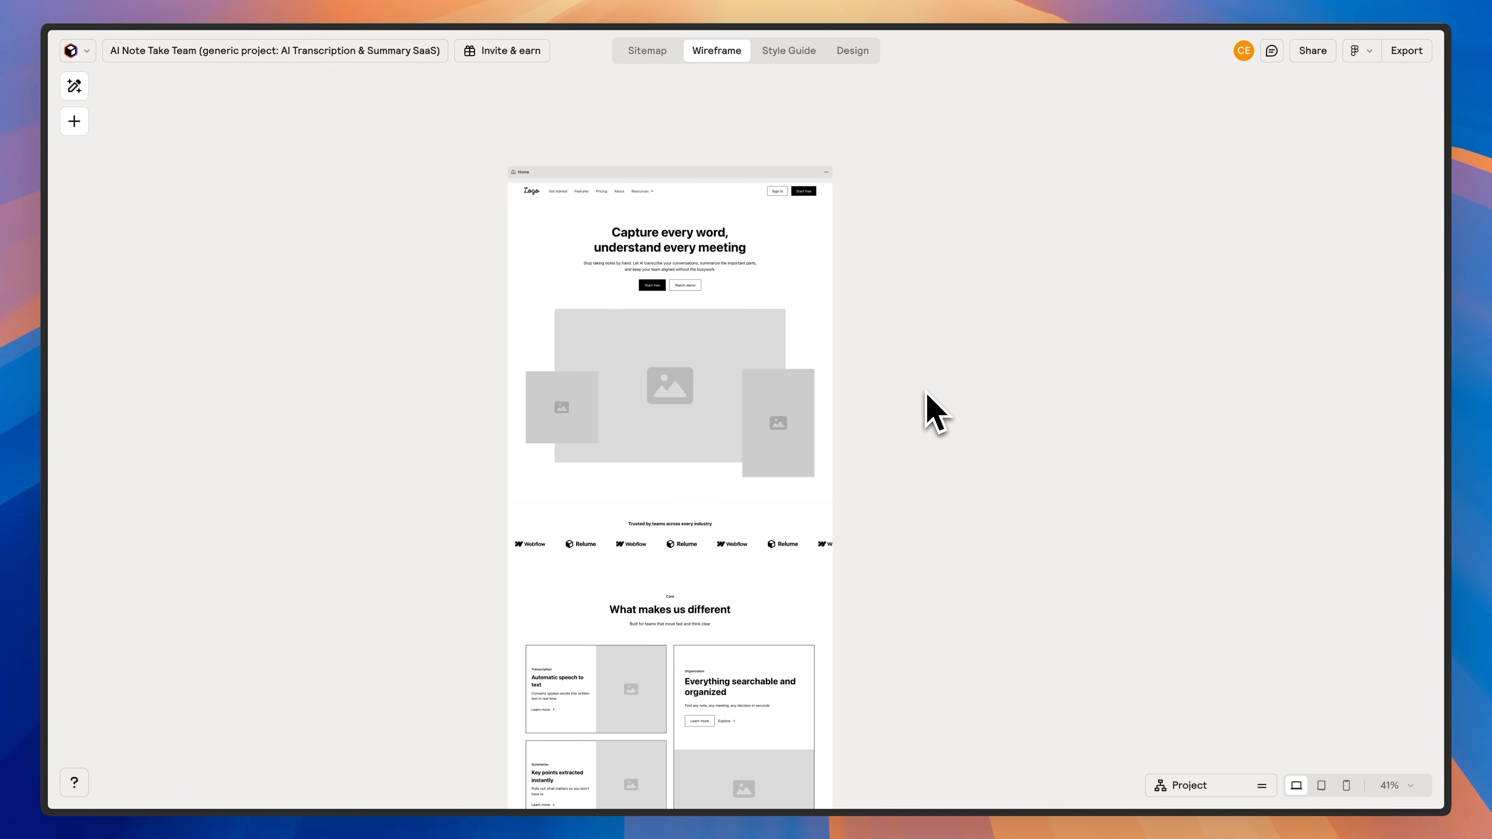
Review the revised Home wireframe from the hero through logos, features, pricing, call to action and footer, and examine the hero up close
{"action": "scroll", "coordinate": [811, 311], "scroll_direction": "up", "scroll_amount": 3}
{"action": "scroll", "coordinate": [911, 293], "scroll_direction": "down", "scroll_amount": 1}
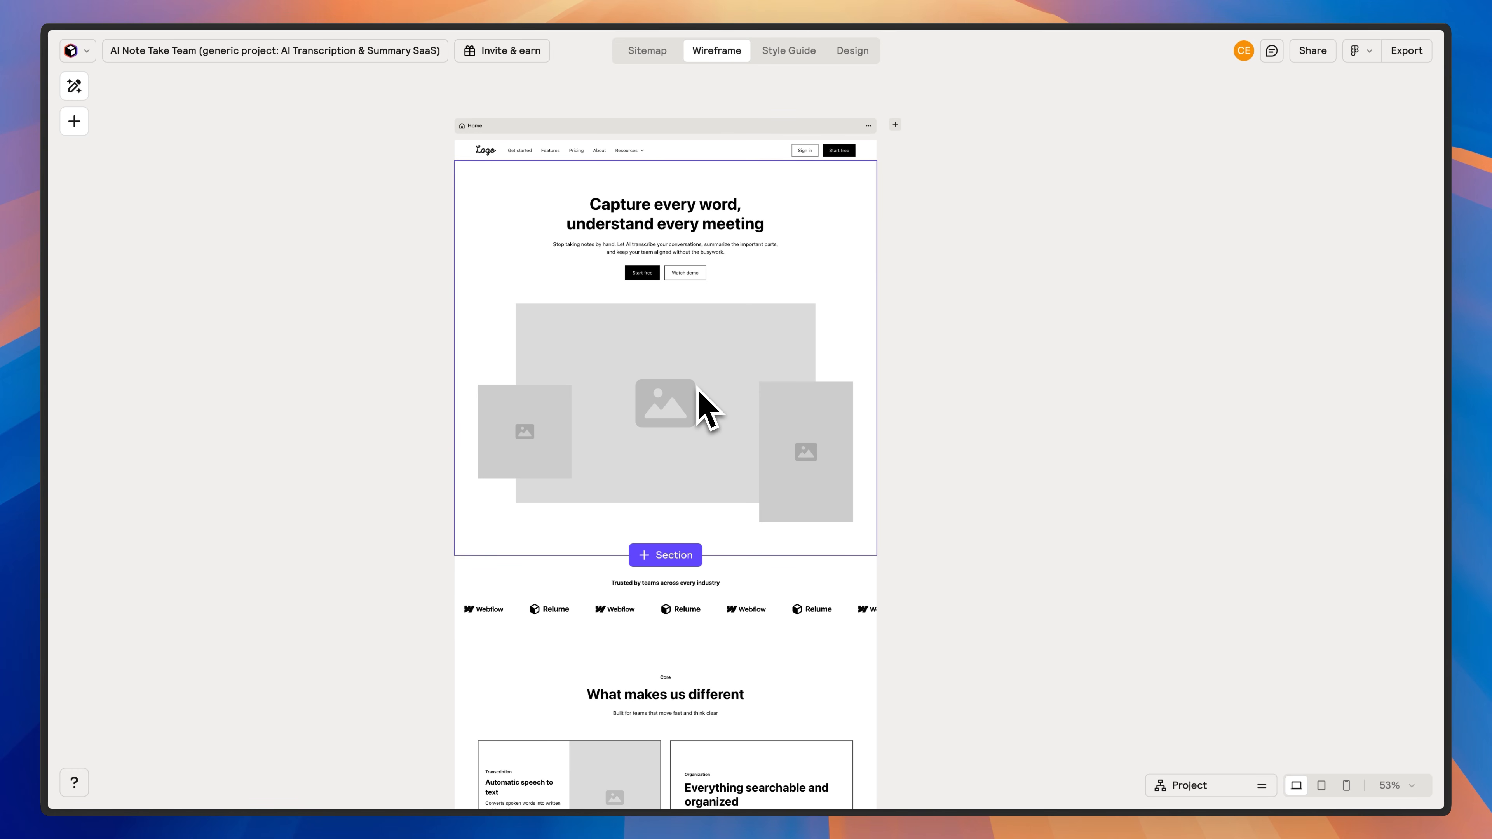
{"action": "scroll", "coordinate": [702, 387], "scroll_direction": "down", "scroll_amount": 3}
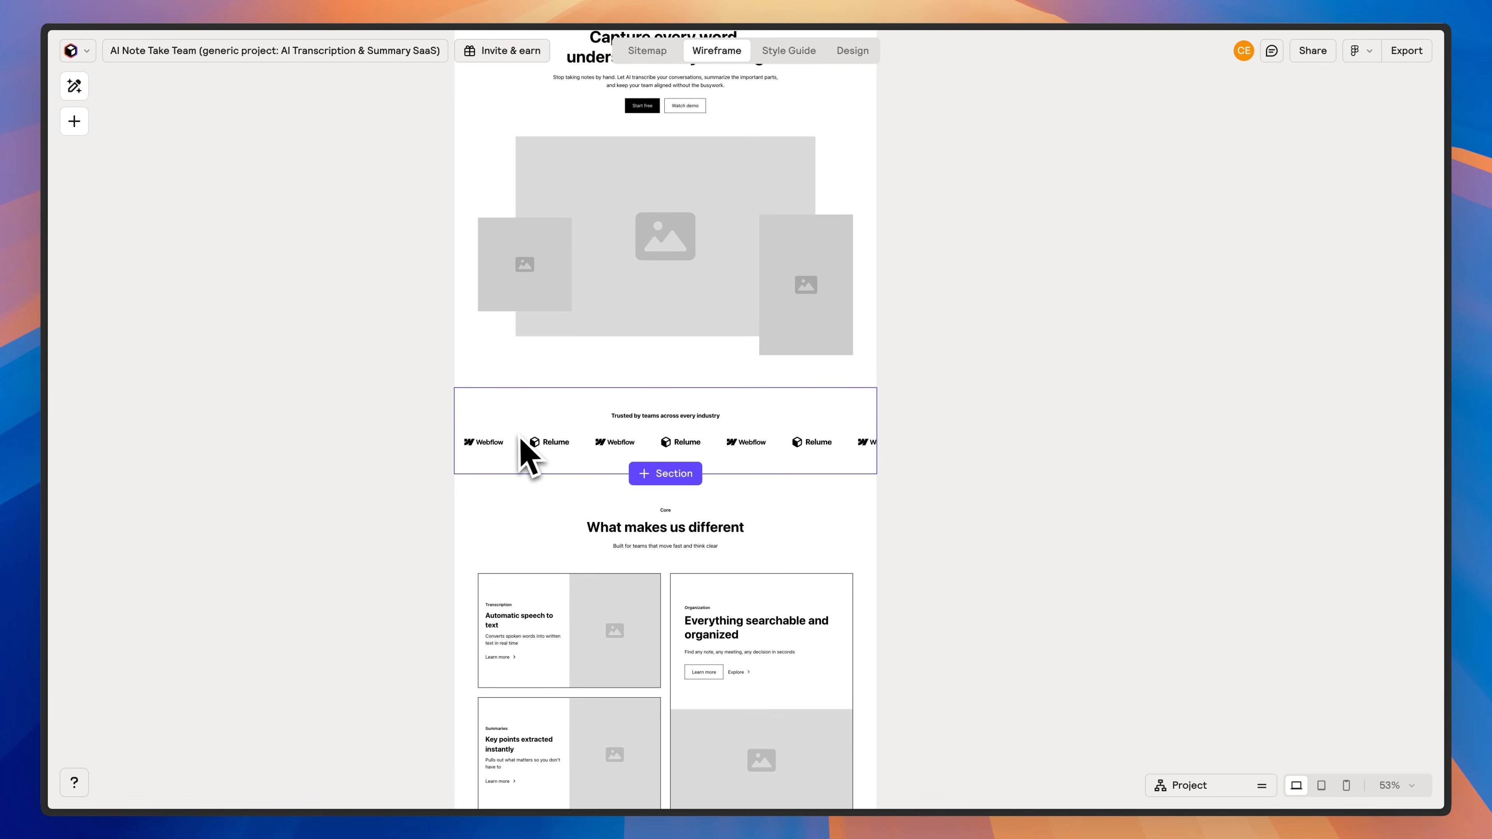
{"action": "scroll", "coordinate": [864, 455], "scroll_direction": "down", "scroll_amount": 4}
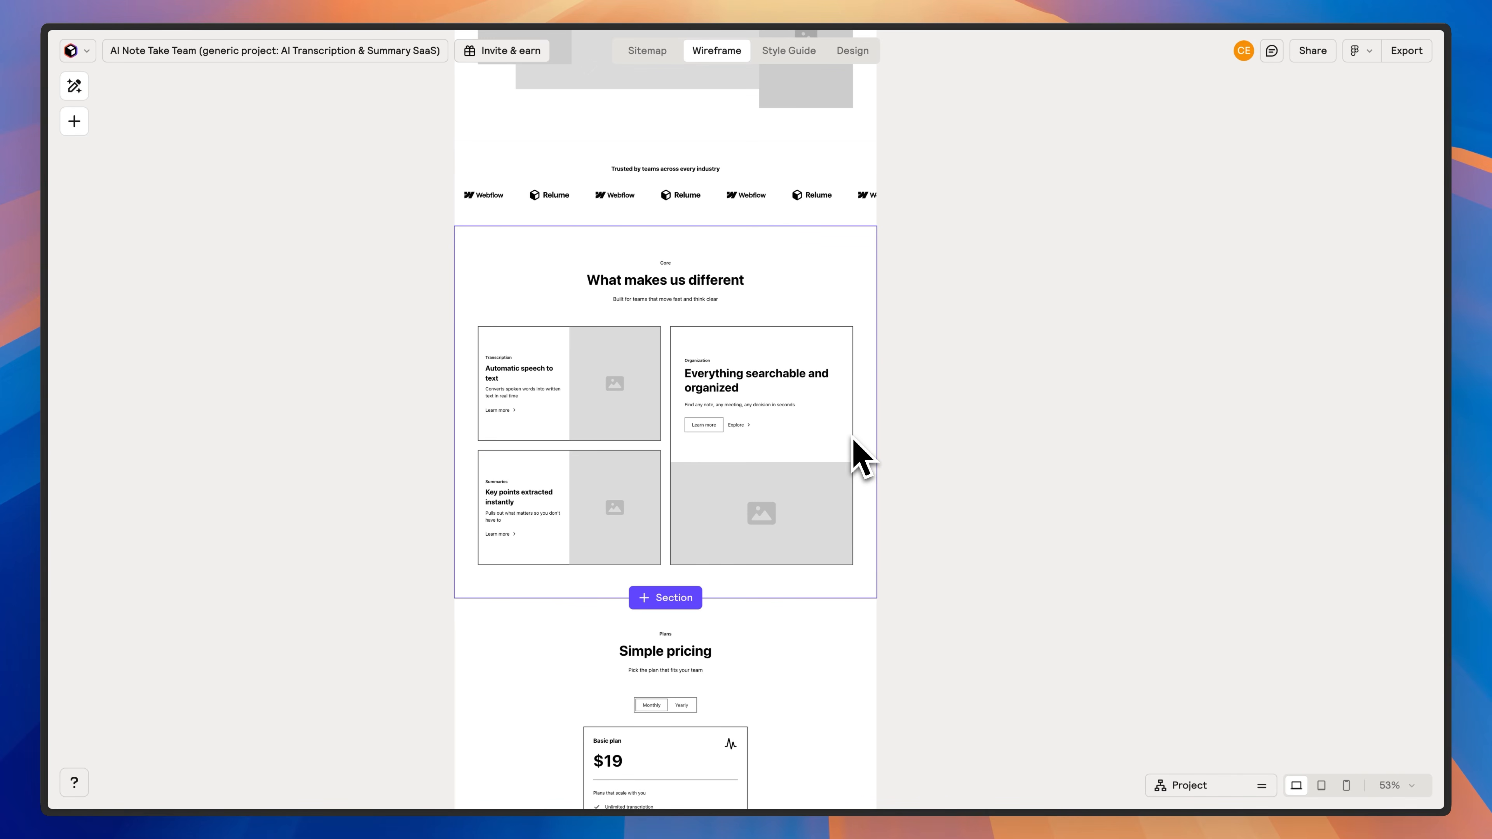
{"action": "scroll", "coordinate": [804, 293], "scroll_direction": "down", "scroll_amount": 2}
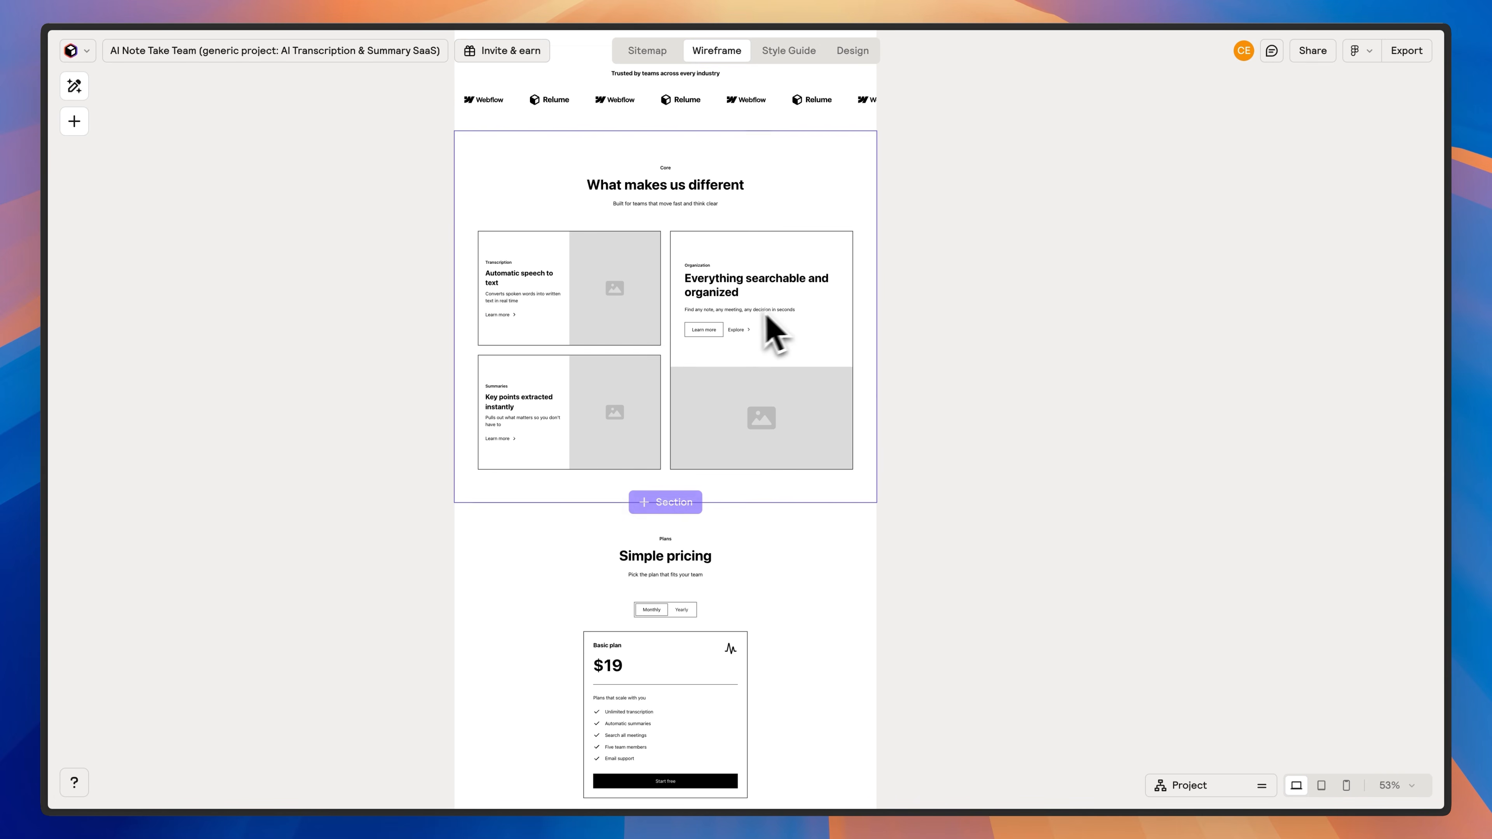
{"action": "scroll", "coordinate": [776, 357], "scroll_direction": "down", "scroll_amount": 6}
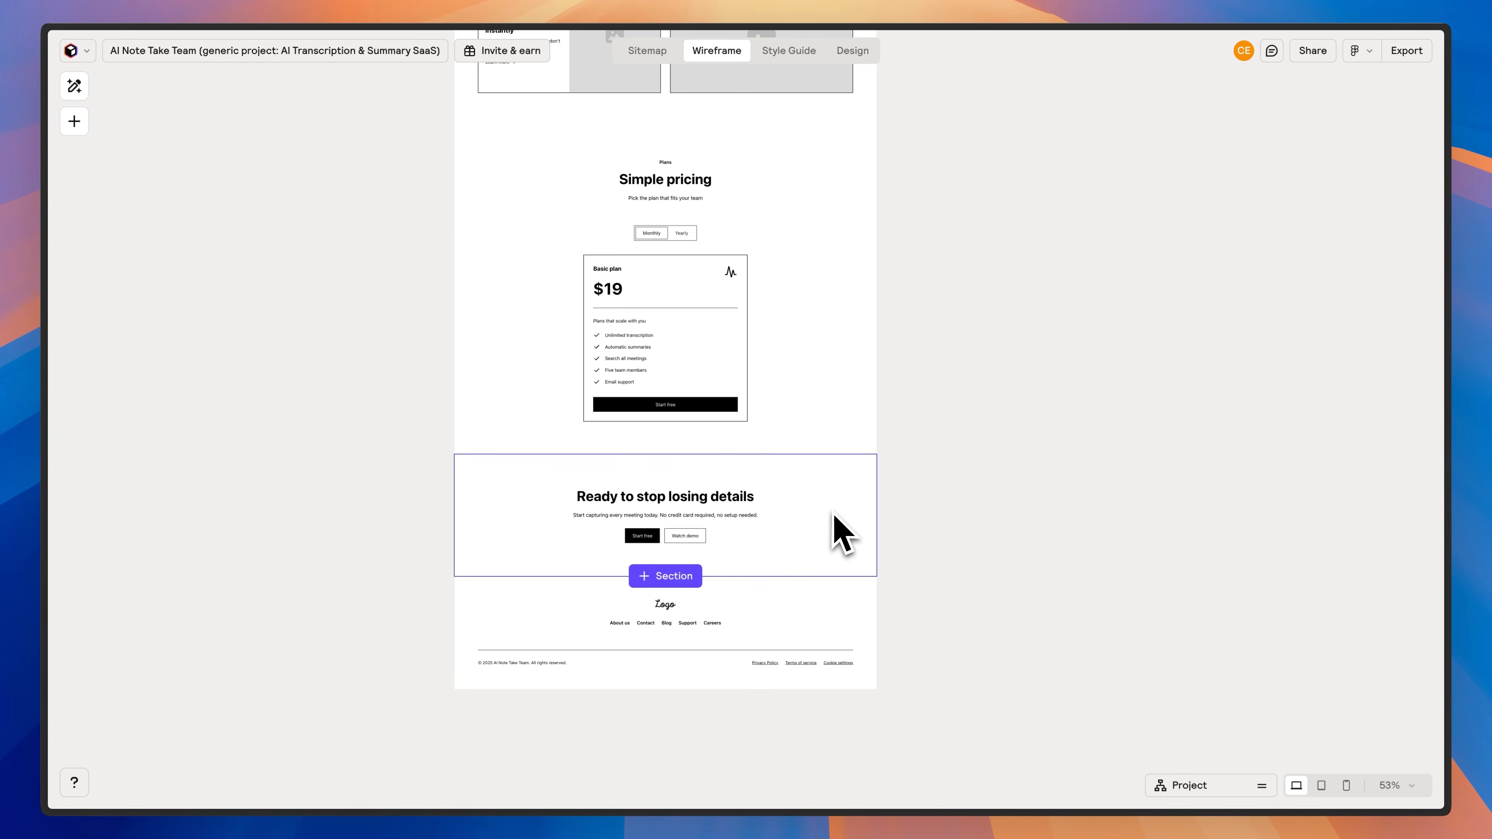
{"action": "scroll", "coordinate": [841, 622], "scroll_direction": "up", "scroll_amount": 5}
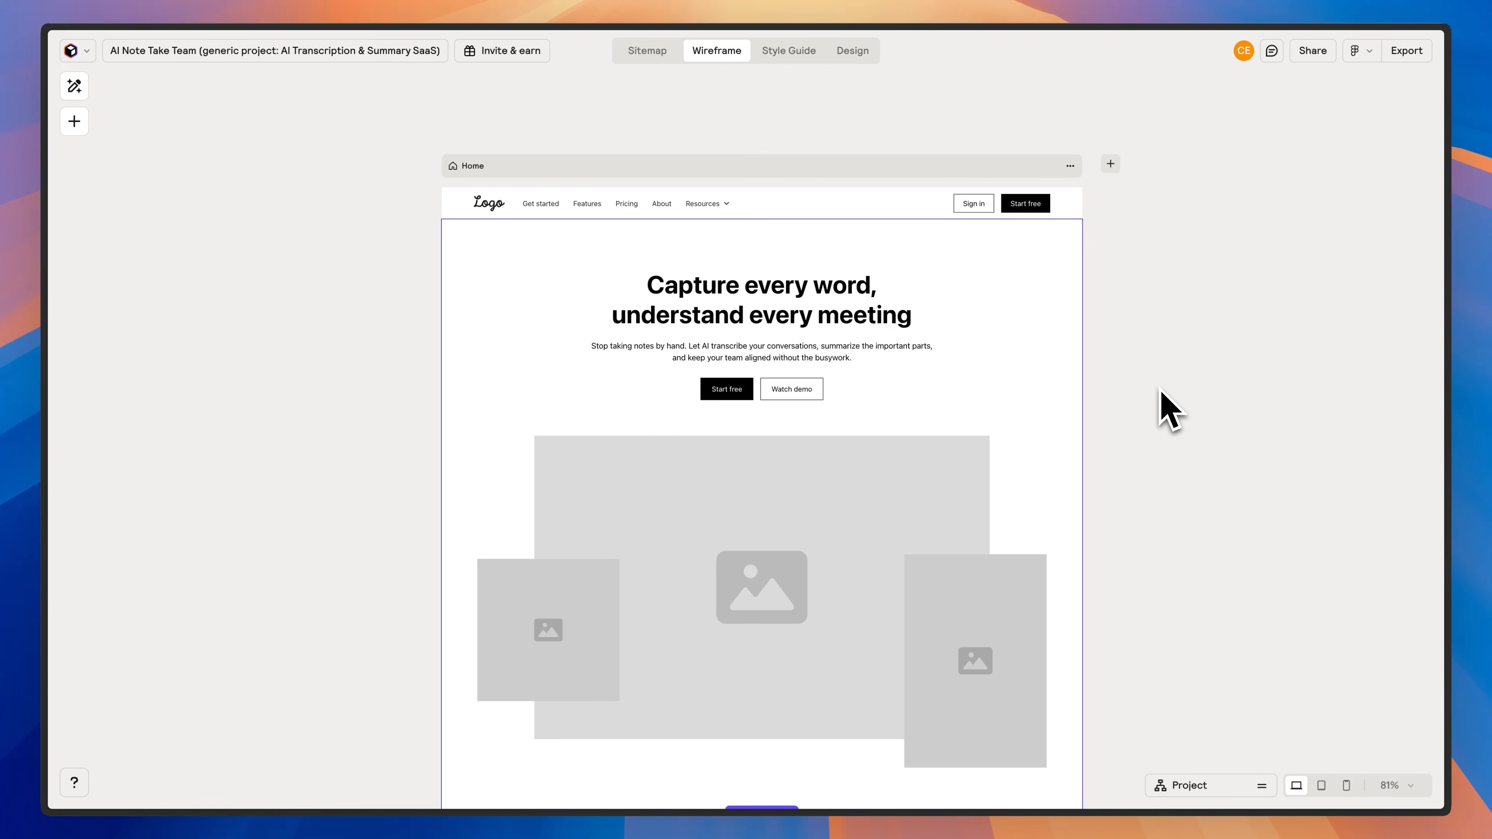
{"action": "scroll", "coordinate": [1118, 374], "scroll_direction": "right", "scroll_amount": 1}
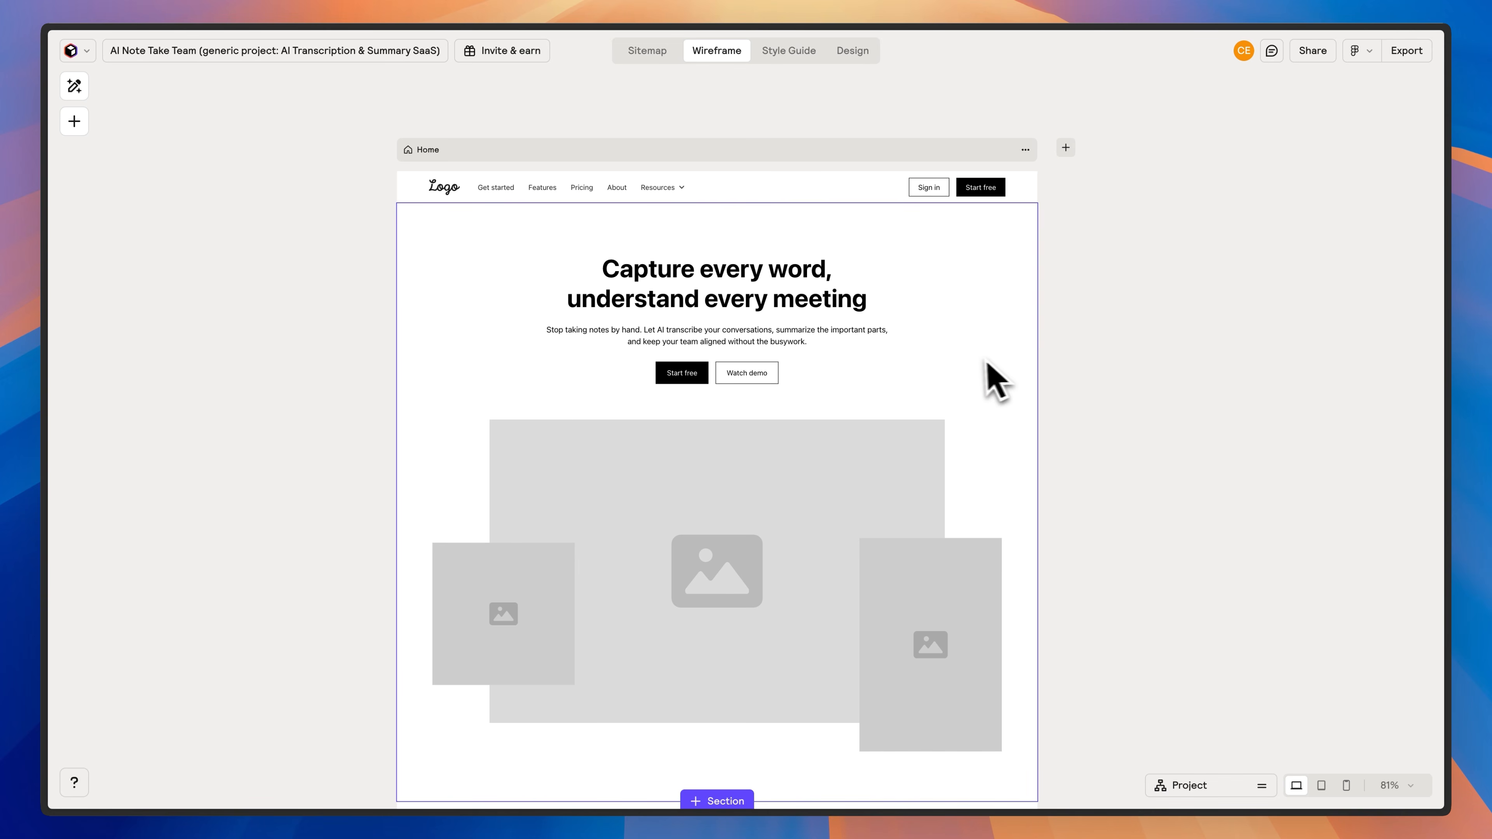
{"action": "scroll", "coordinate": [922, 352], "scroll_direction": "down", "scroll_amount": 2}
{"action": "scroll", "coordinate": [881, 282], "scroll_direction": "up", "scroll_amount": 1}
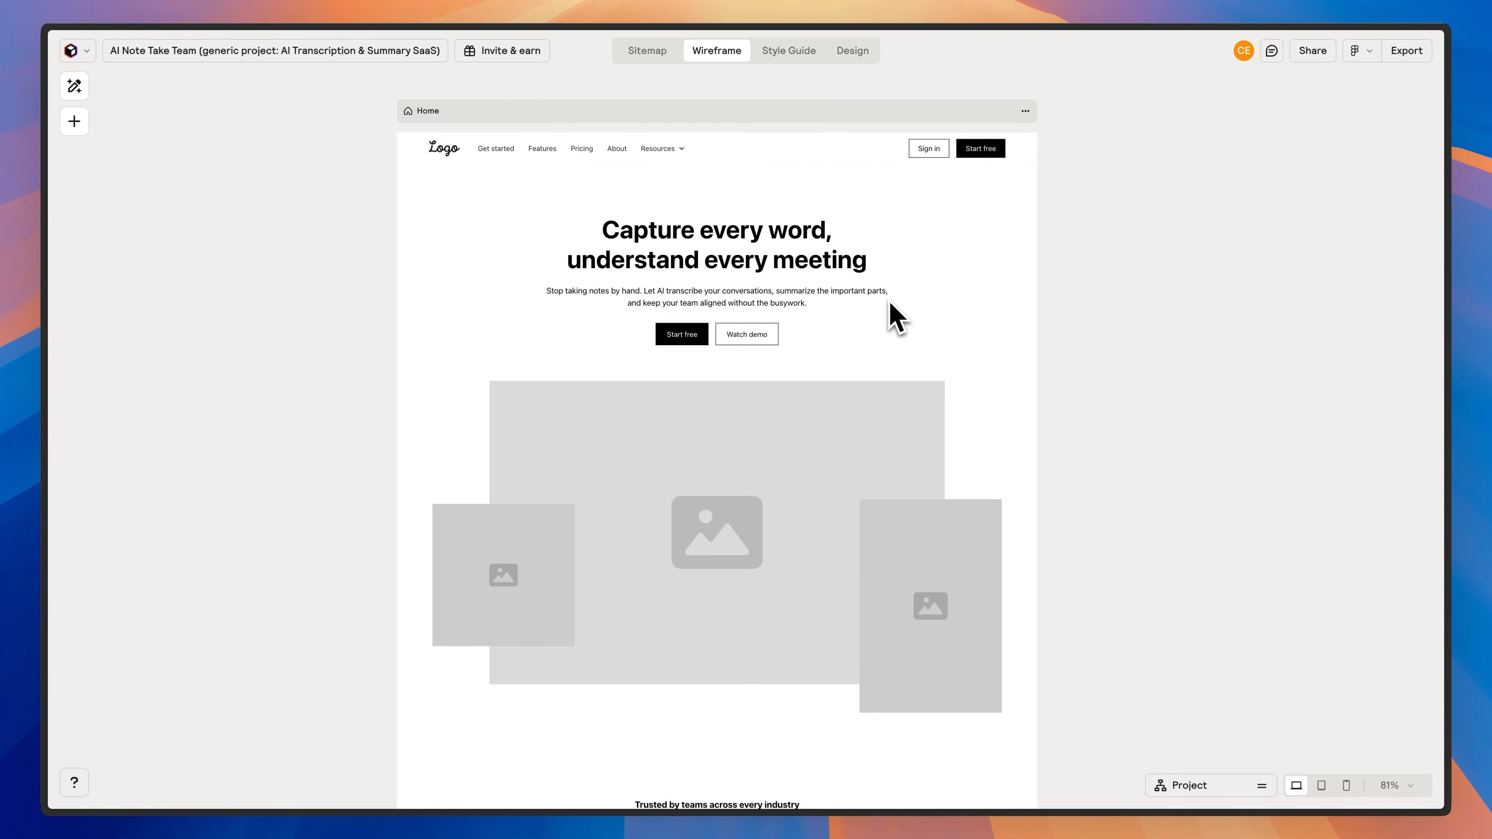
{"action": "mouse_move", "coordinate": [969, 259]}
{"action": "left_mouse_down"}
{"action": "mouse_move", "coordinate": [1066, 377]}
{"action": "mouse_move", "coordinate": [968, 281]}
{"action": "mouse_move", "coordinate": [976, 268]}
{"action": "left_mouse_up"}
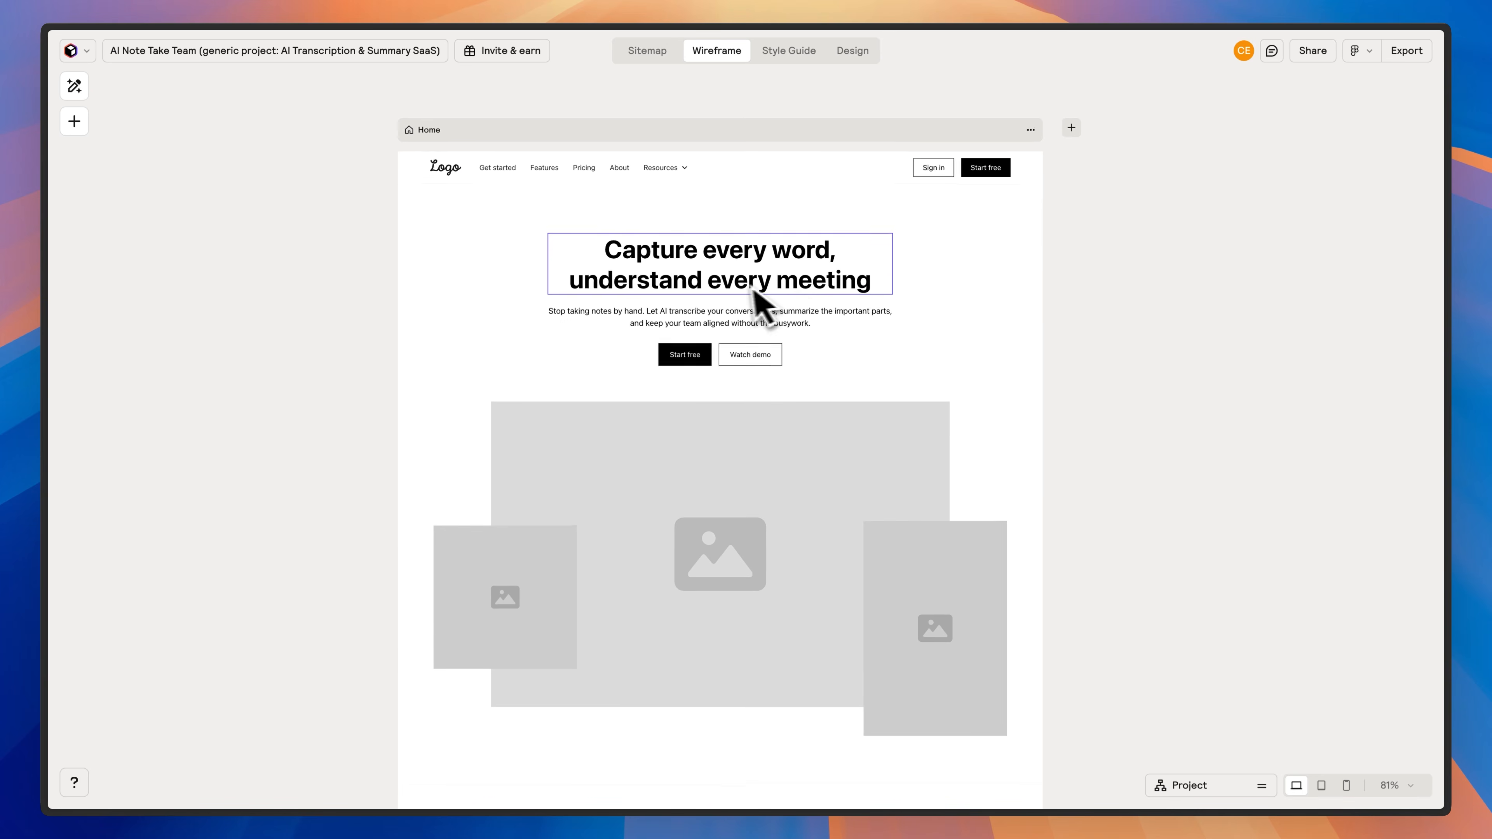
{"action": "scroll", "coordinate": [683, 324], "scroll_direction": "up", "scroll_amount": 3}
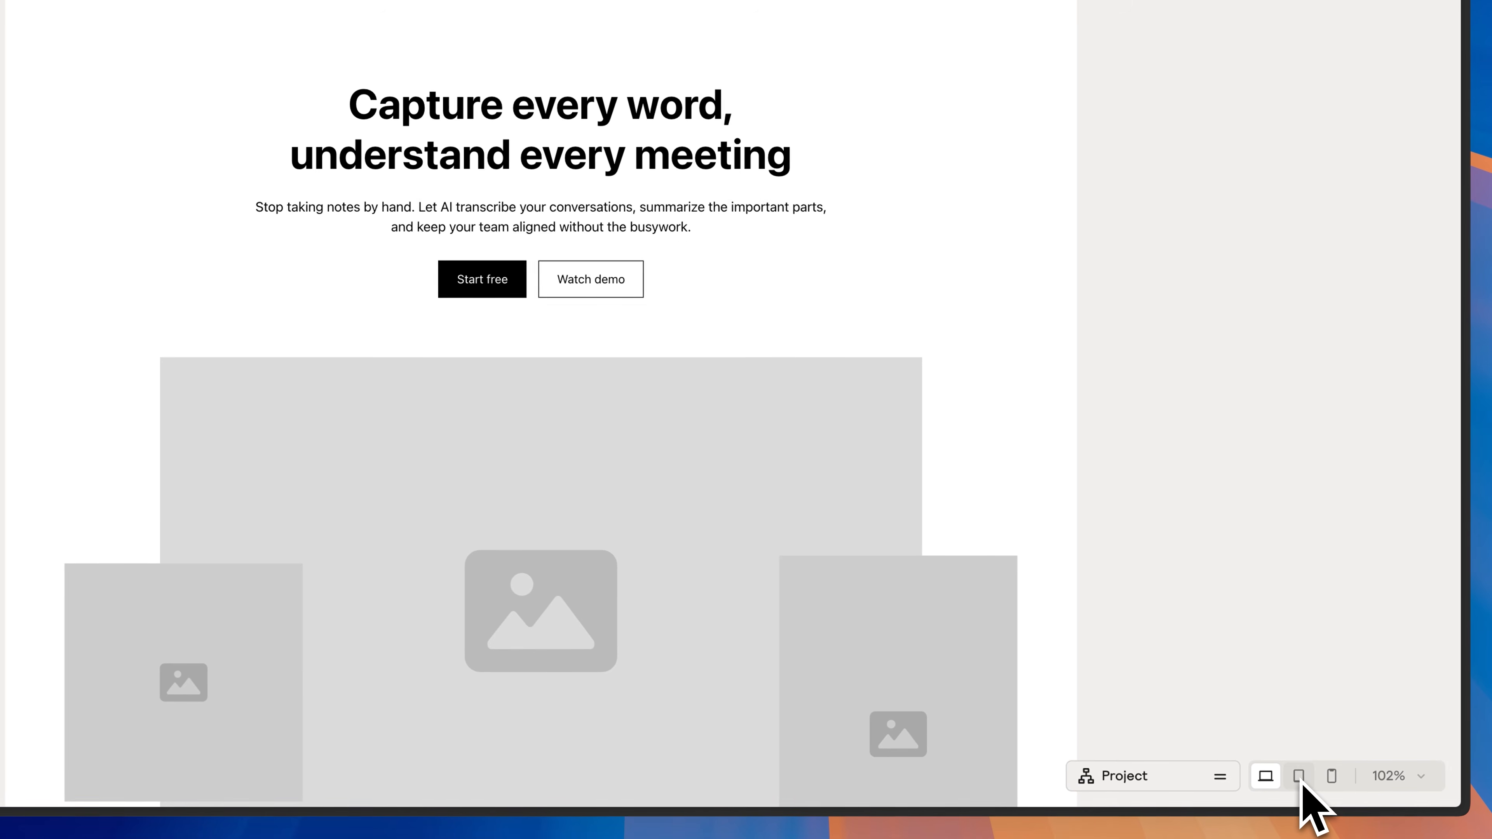
Preview the Home wireframe at tablet and mobile sizes and check the hero's mobile layout
{"action": "left_click", "coordinate": [1321, 785]}
{"action": "left_click", "coordinate": [1330, 781]}
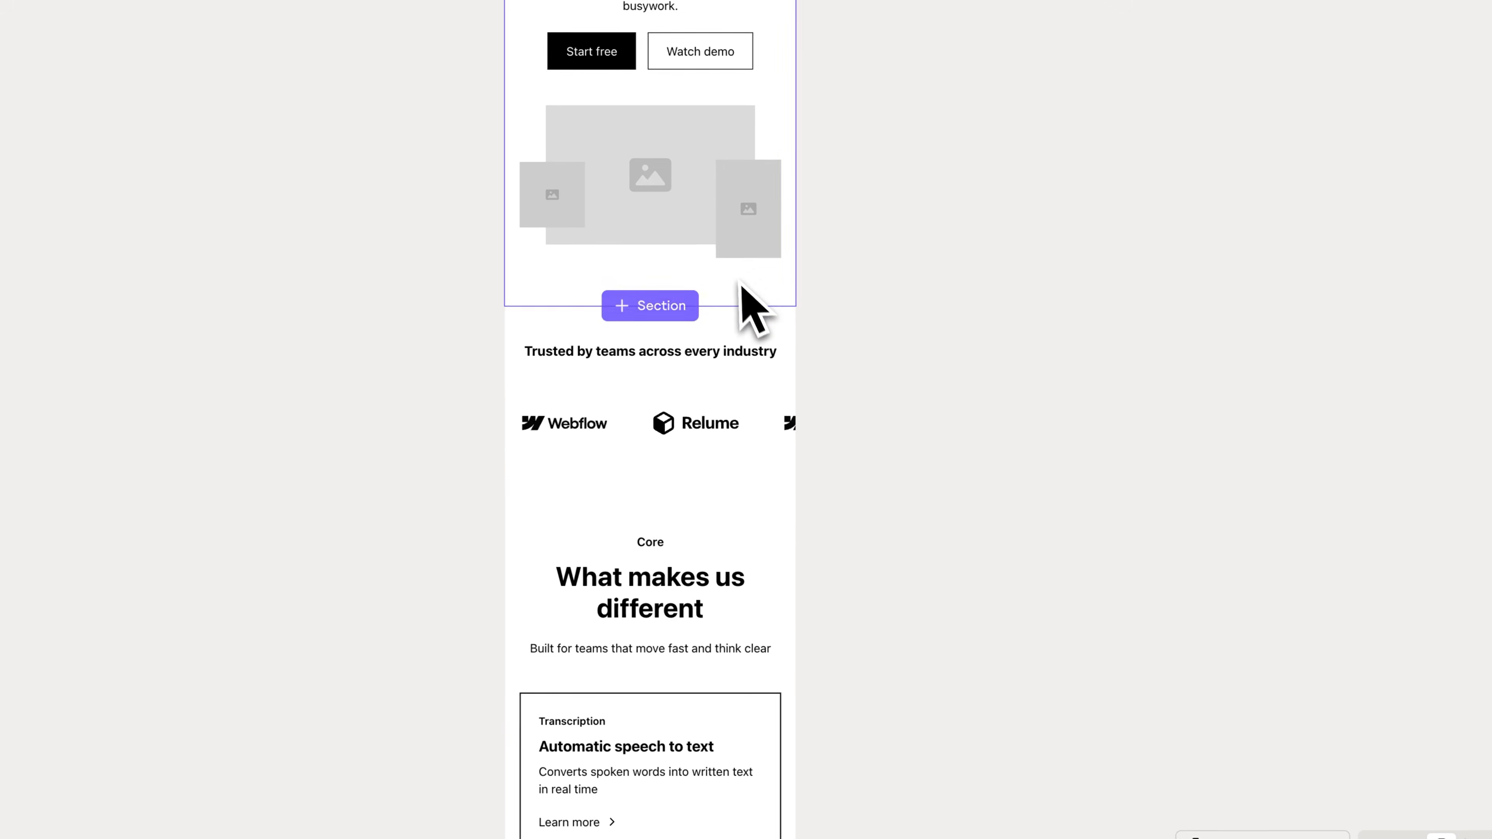
{"action": "scroll", "coordinate": [923, 712], "scroll_direction": "up", "scroll_amount": 3}
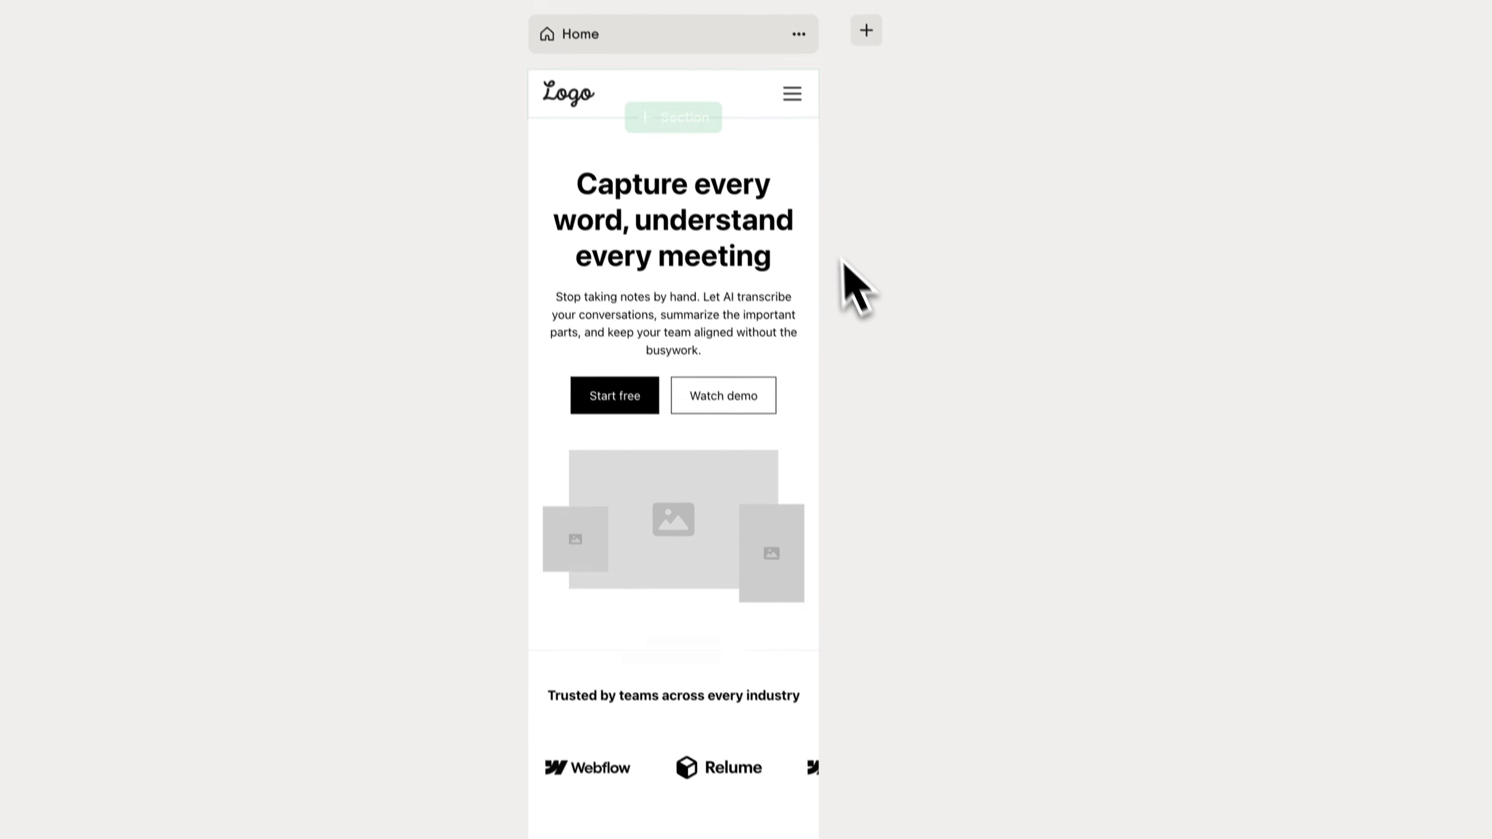
Open the project's style guide
{"action": "left_click", "coordinate": [759, 59]}
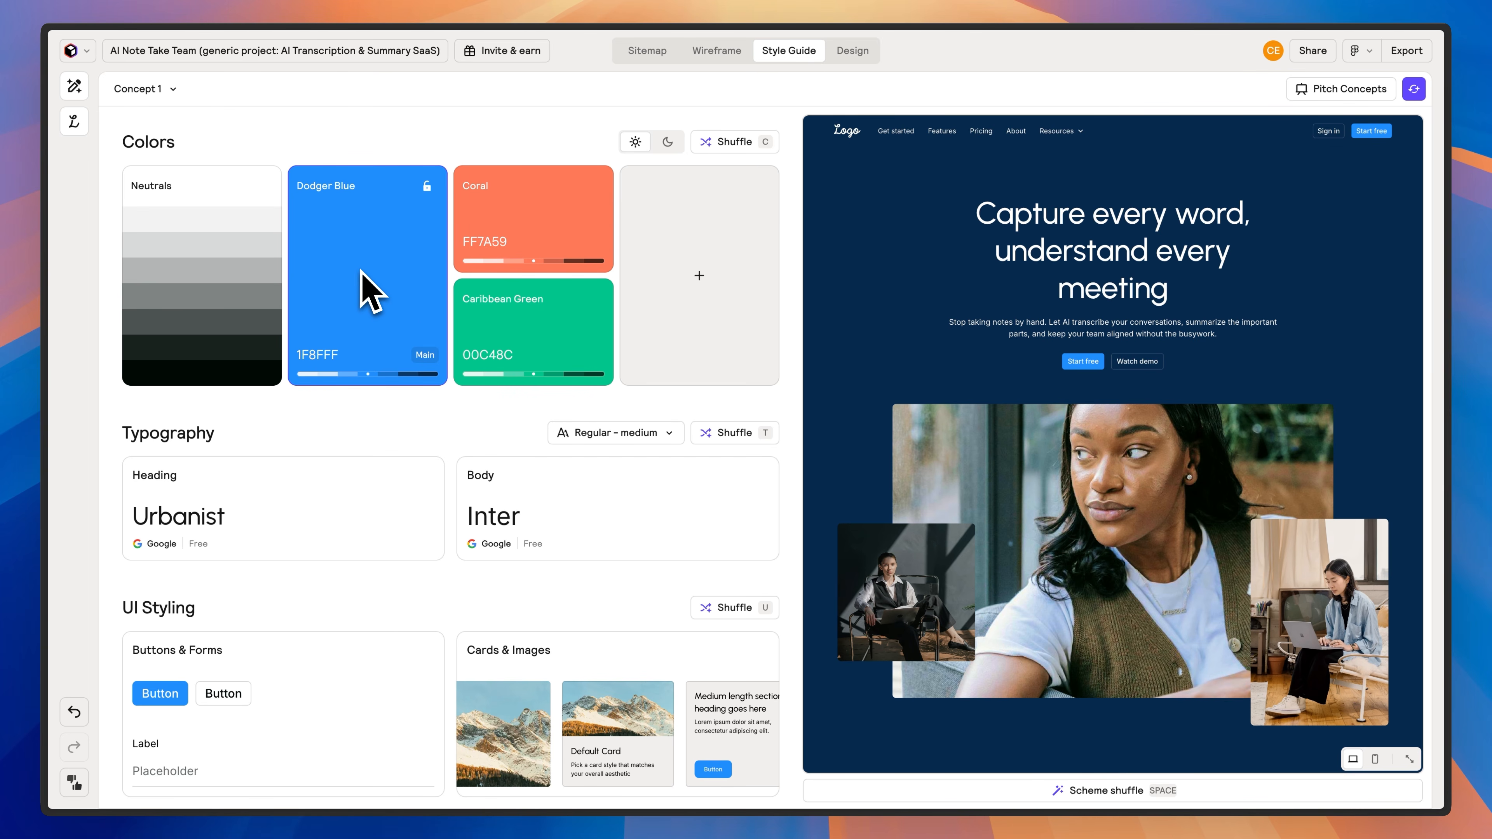
Shuffle the color palette to the Royal Blue, Cerulean, Buttercup and Mountain Meadow set and switch the concept to dark mode
{"action": "scroll", "coordinate": [1169, 291], "scroll_direction": "down", "scroll_amount": 10}
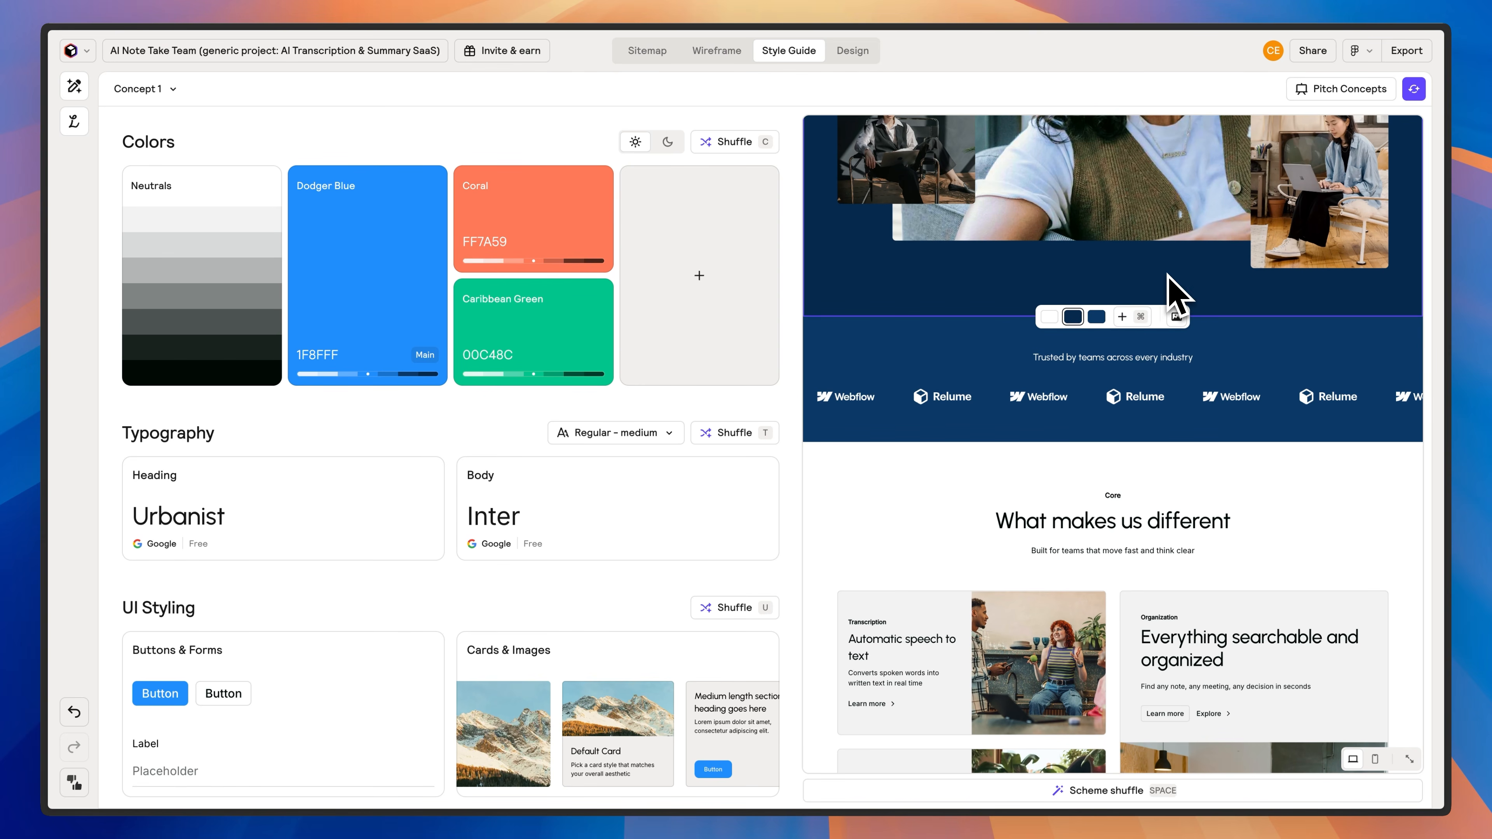
{"action": "scroll", "coordinate": [1168, 276], "scroll_direction": "up", "scroll_amount": 10}
{"action": "key", "text": "c"}
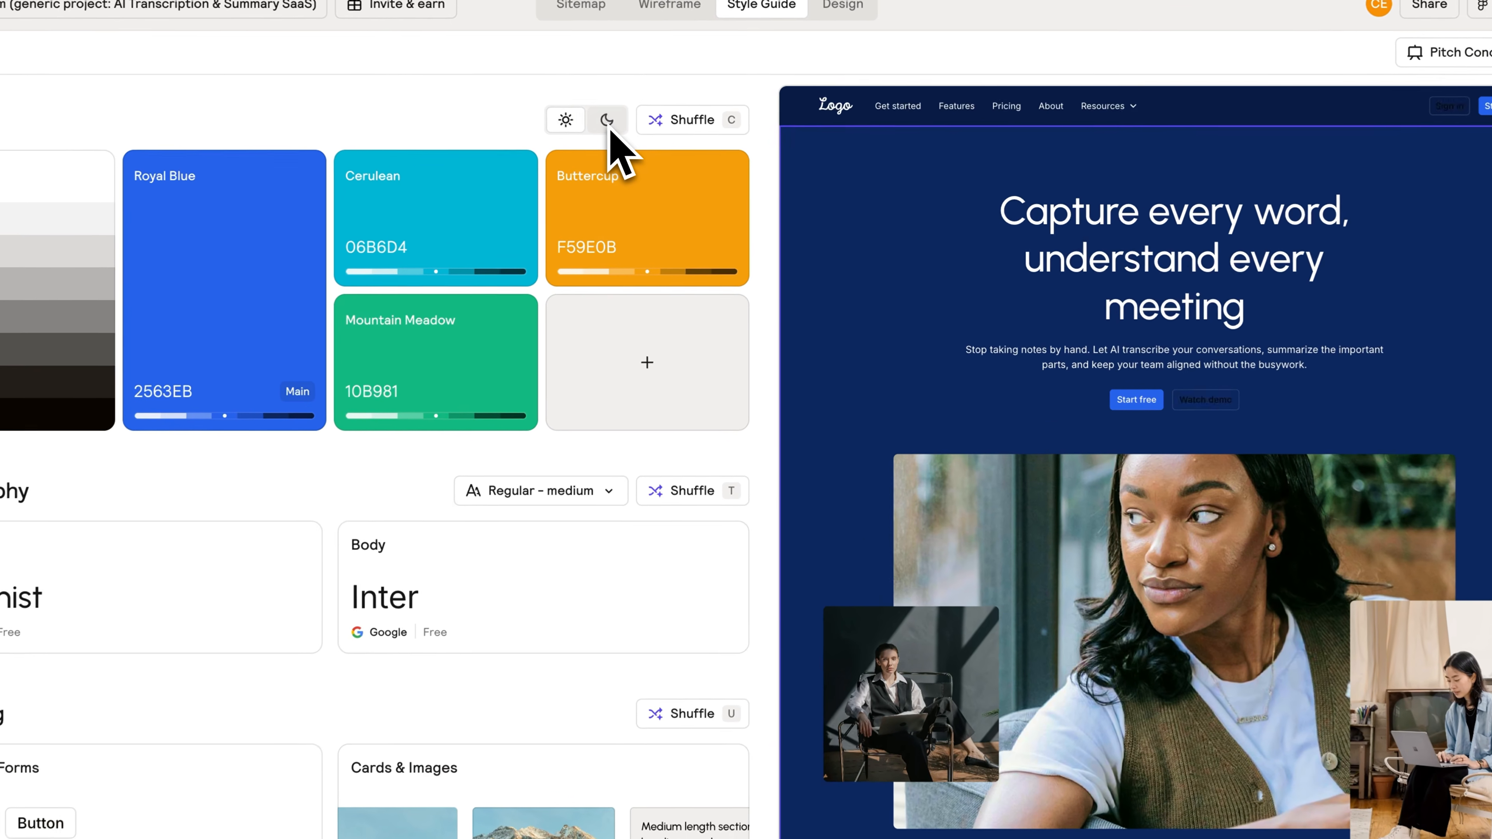
{"action": "left_click", "coordinate": [610, 127]}
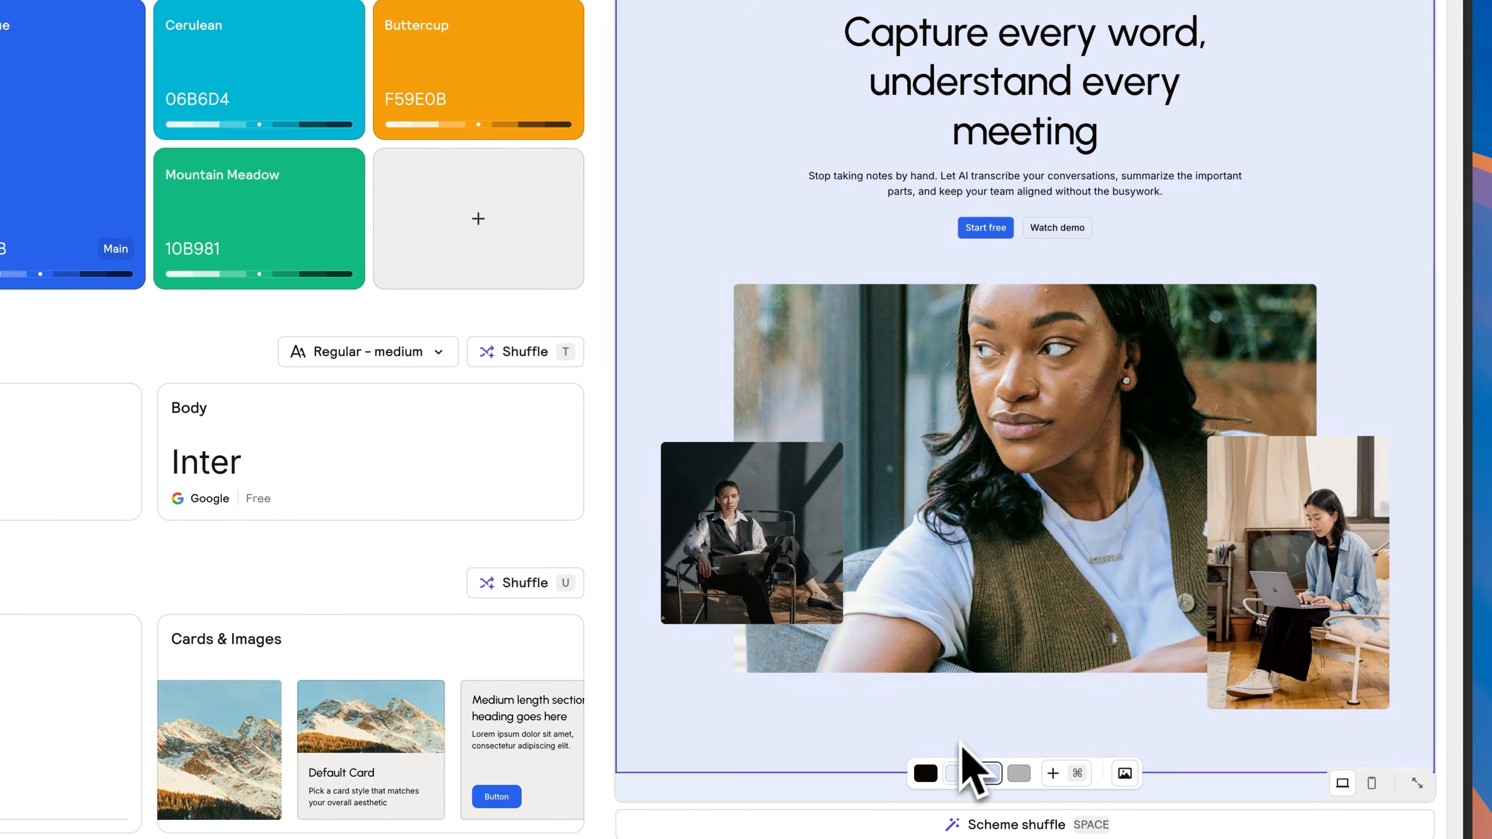
Apply the black color scheme to the hero, the navigation bar and the trusted-by logo section
{"action": "left_click", "coordinate": [920, 769]}
{"action": "scroll", "coordinate": [1073, 396], "scroll_direction": "up", "scroll_amount": 1}
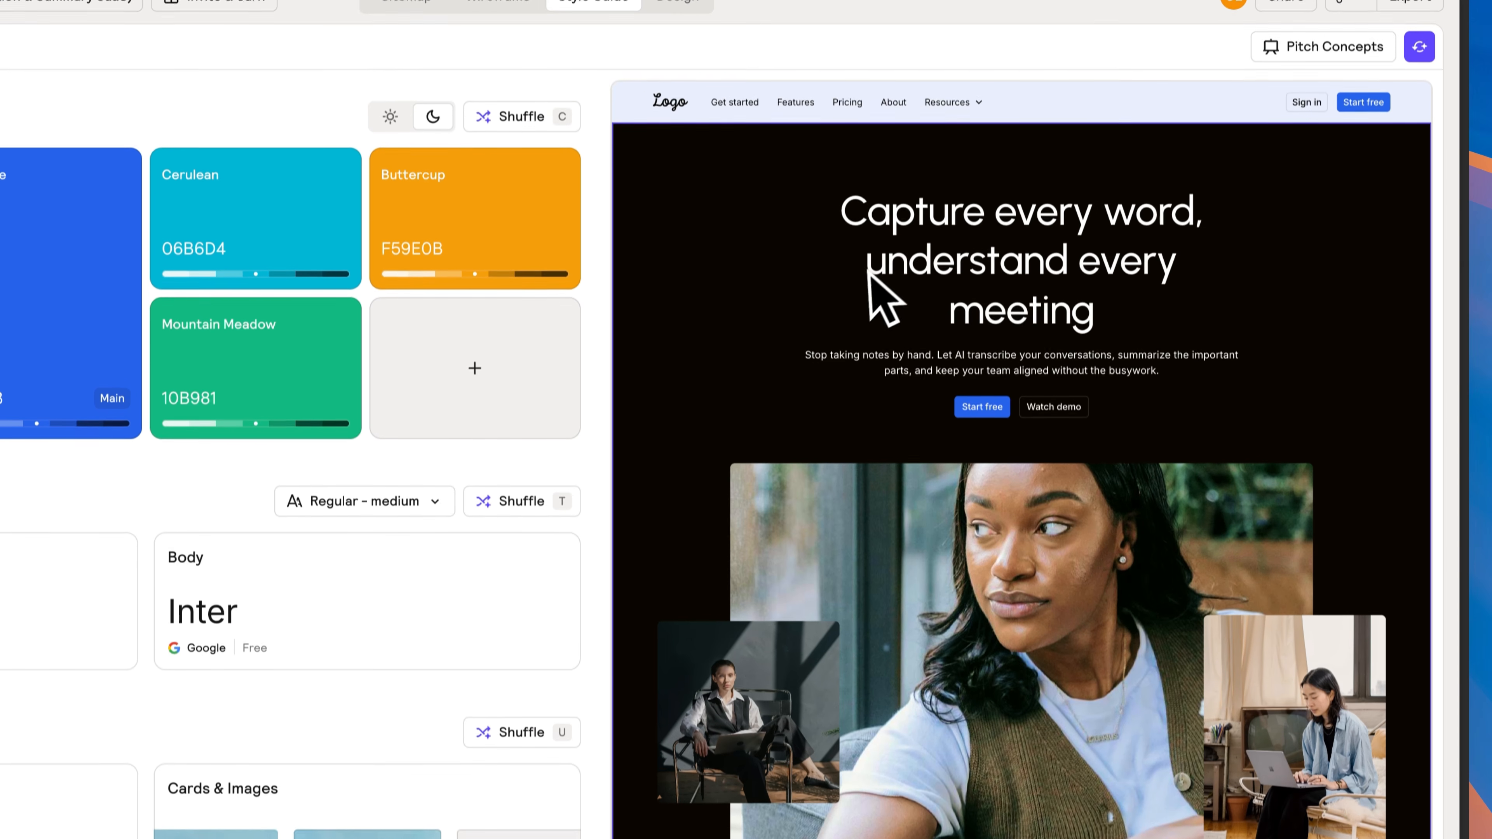
{"action": "mouse_move", "coordinate": [999, 159]}
{"action": "left_click", "coordinate": [943, 185]}
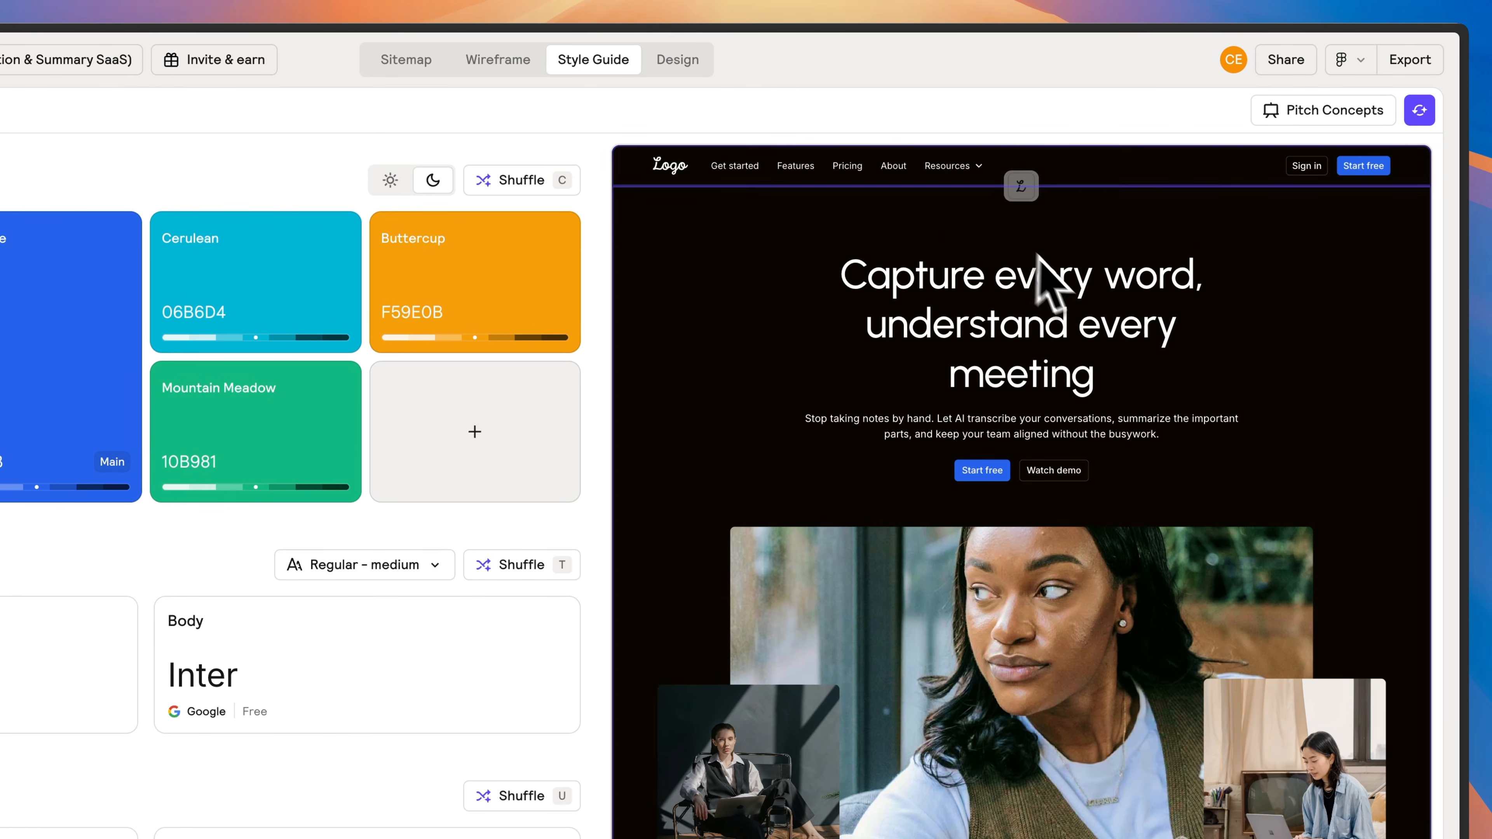
{"action": "scroll", "coordinate": [1175, 400], "scroll_direction": "down", "scroll_amount": 3}
{"action": "scroll", "coordinate": [1166, 400], "scroll_direction": "down", "scroll_amount": 5}
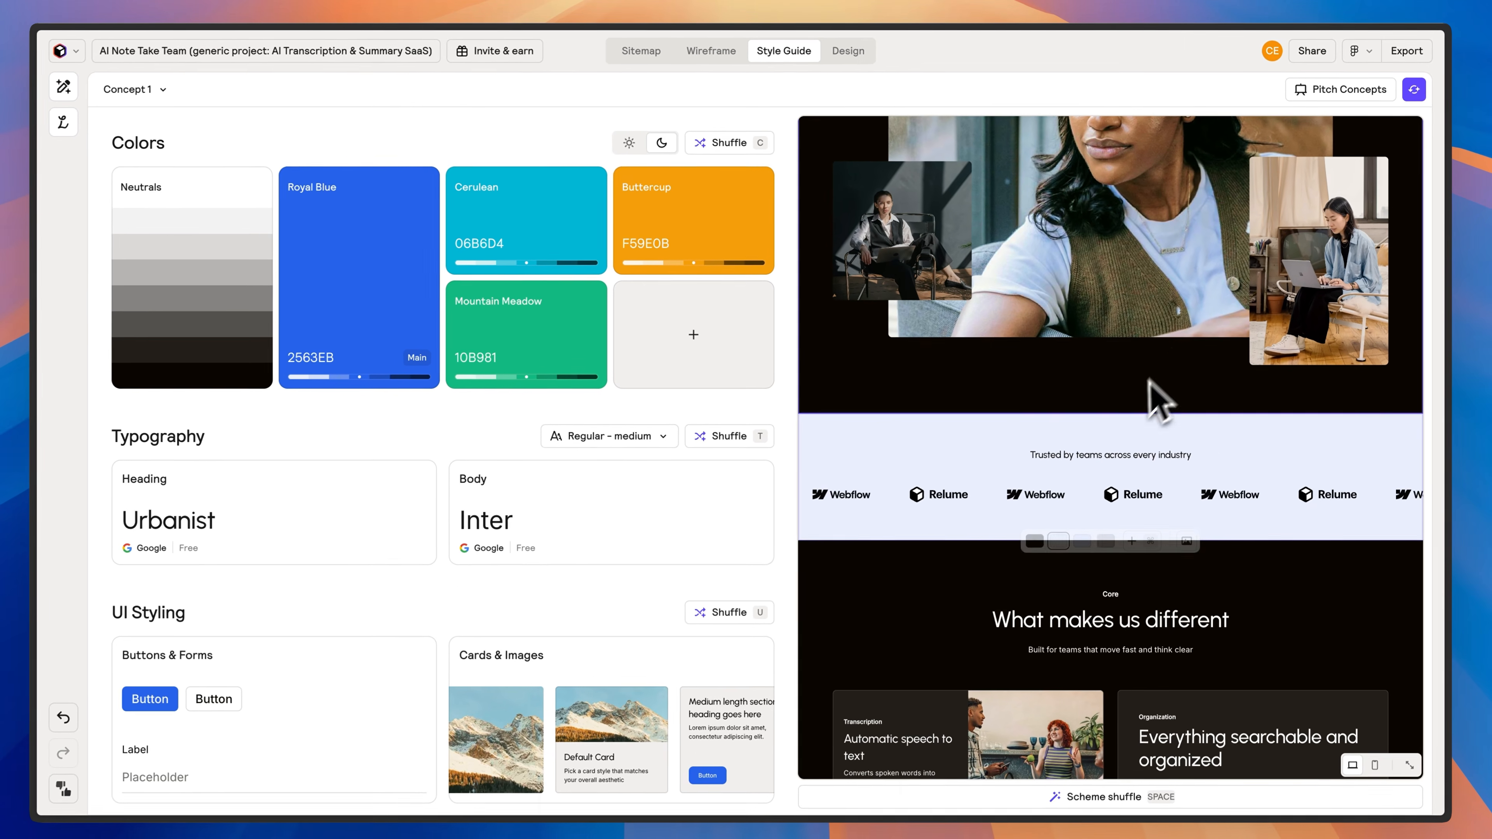
{"action": "left_click", "coordinate": [1034, 540]}
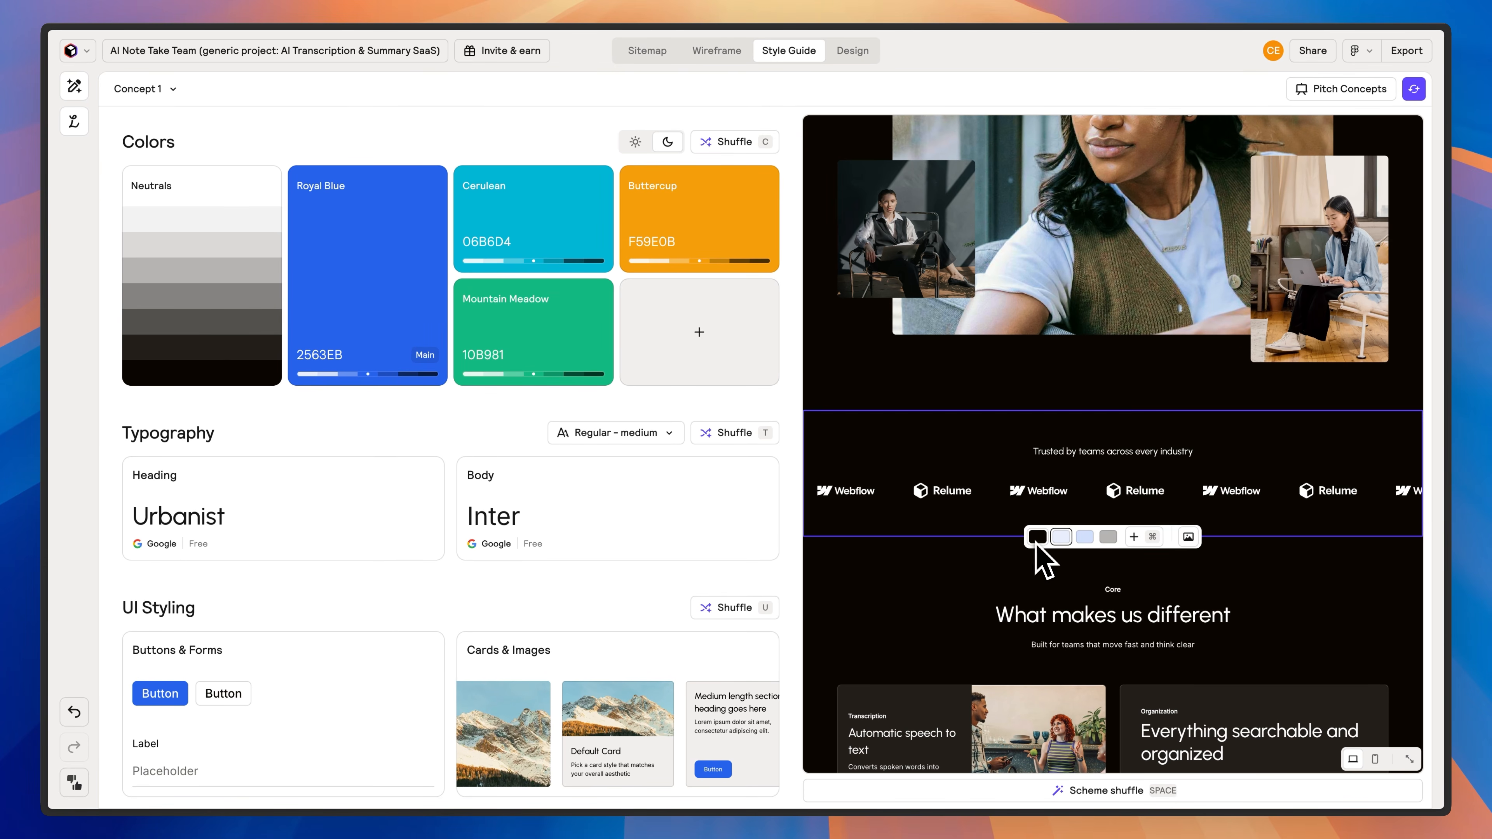
{"action": "scroll", "coordinate": [1126, 393], "scroll_direction": "down", "scroll_amount": 14}
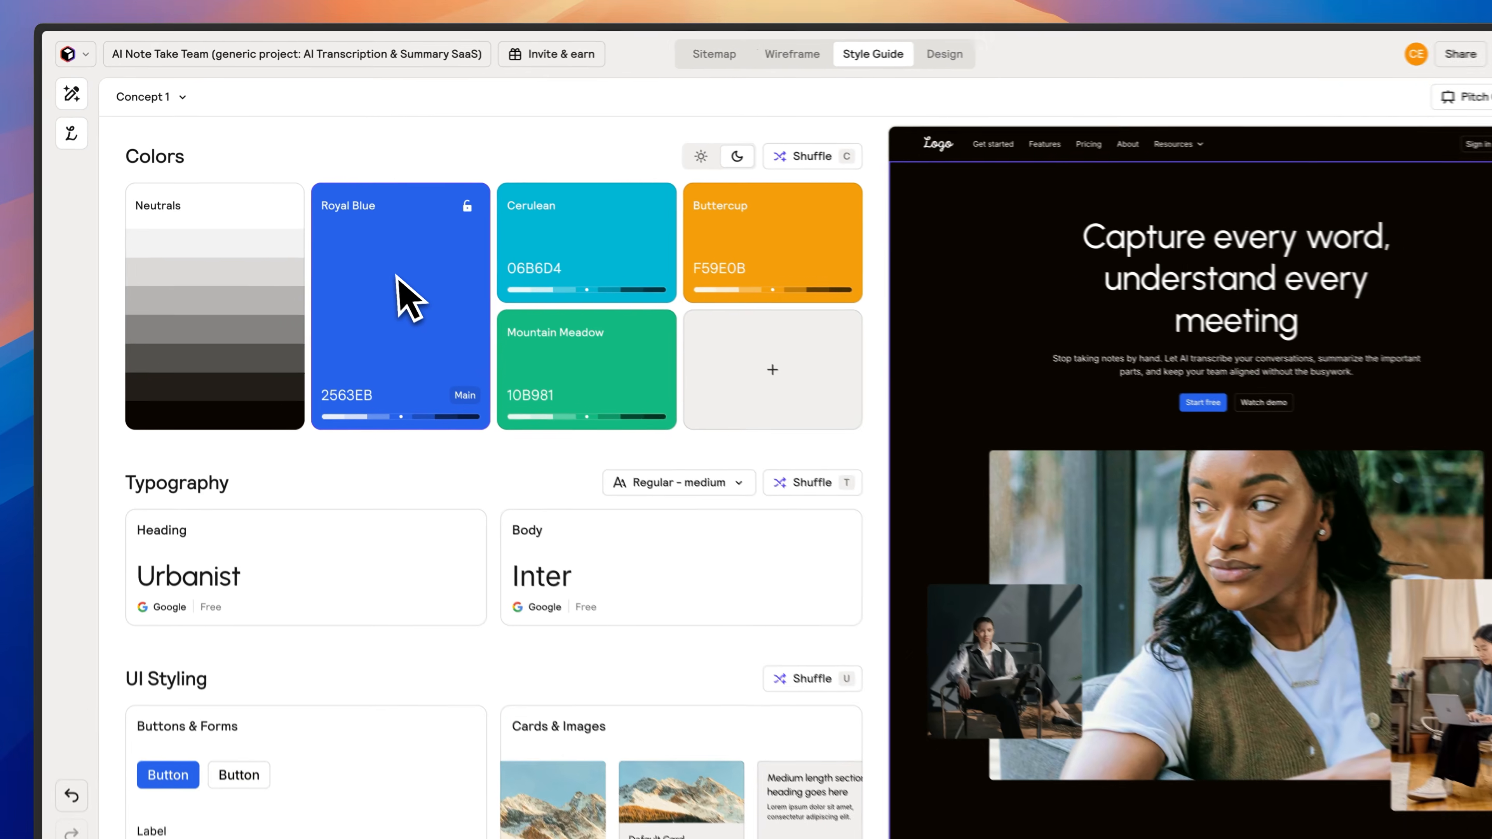
Change the main palette color from the blue to Rose, hex FF1166
{"action": "left_click", "coordinate": [382, 273]}
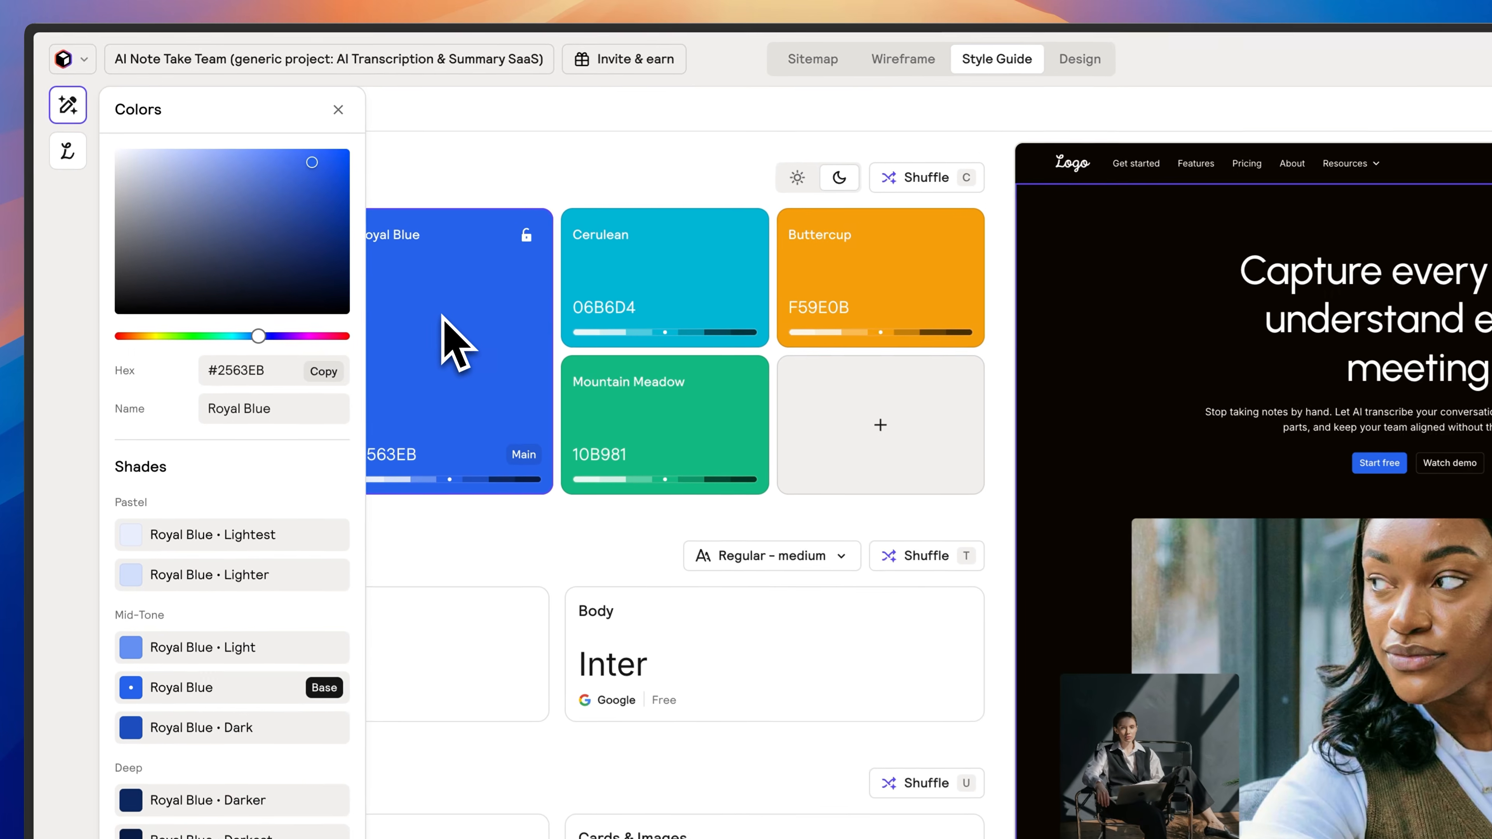
{"action": "left_click", "coordinate": [335, 342]}
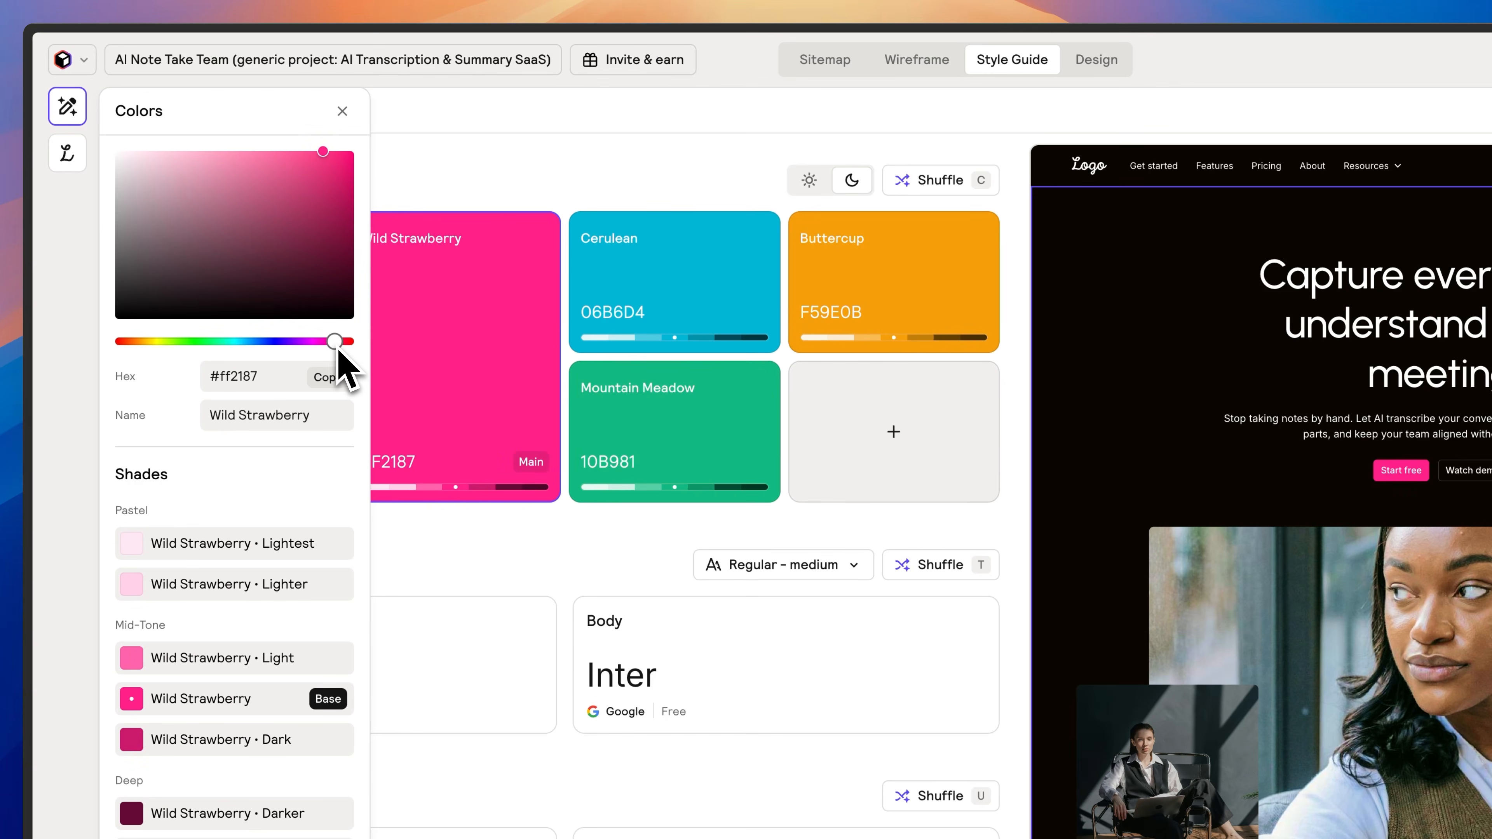
{"action": "left_click_drag", "start_coordinate": [336, 341], "coordinate": [339, 342]}
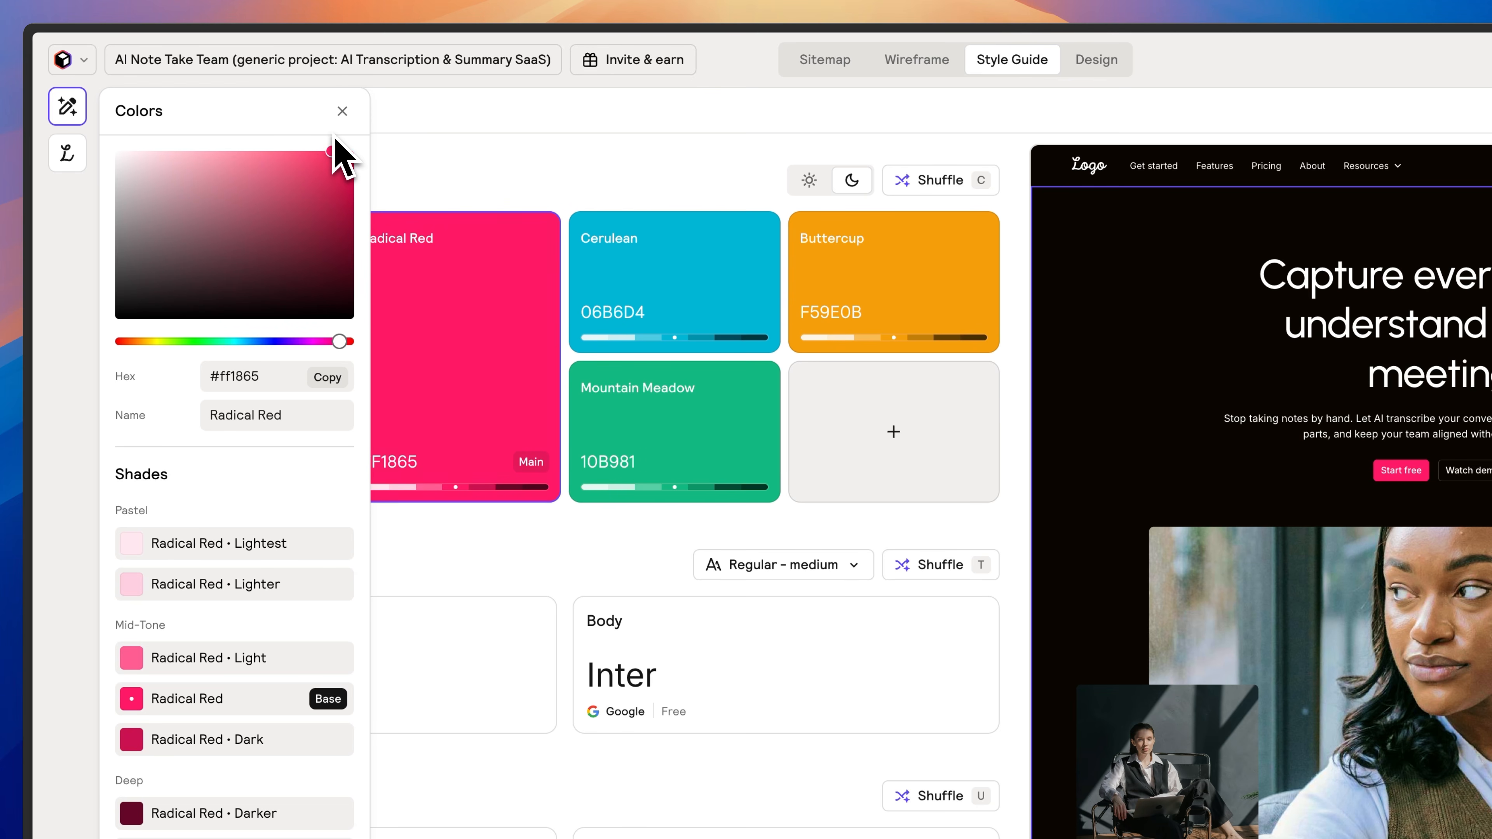
{"action": "left_click_drag", "start_coordinate": [322, 131], "coordinate": [330, 101]}
{"action": "left_click", "coordinate": [346, 110]}
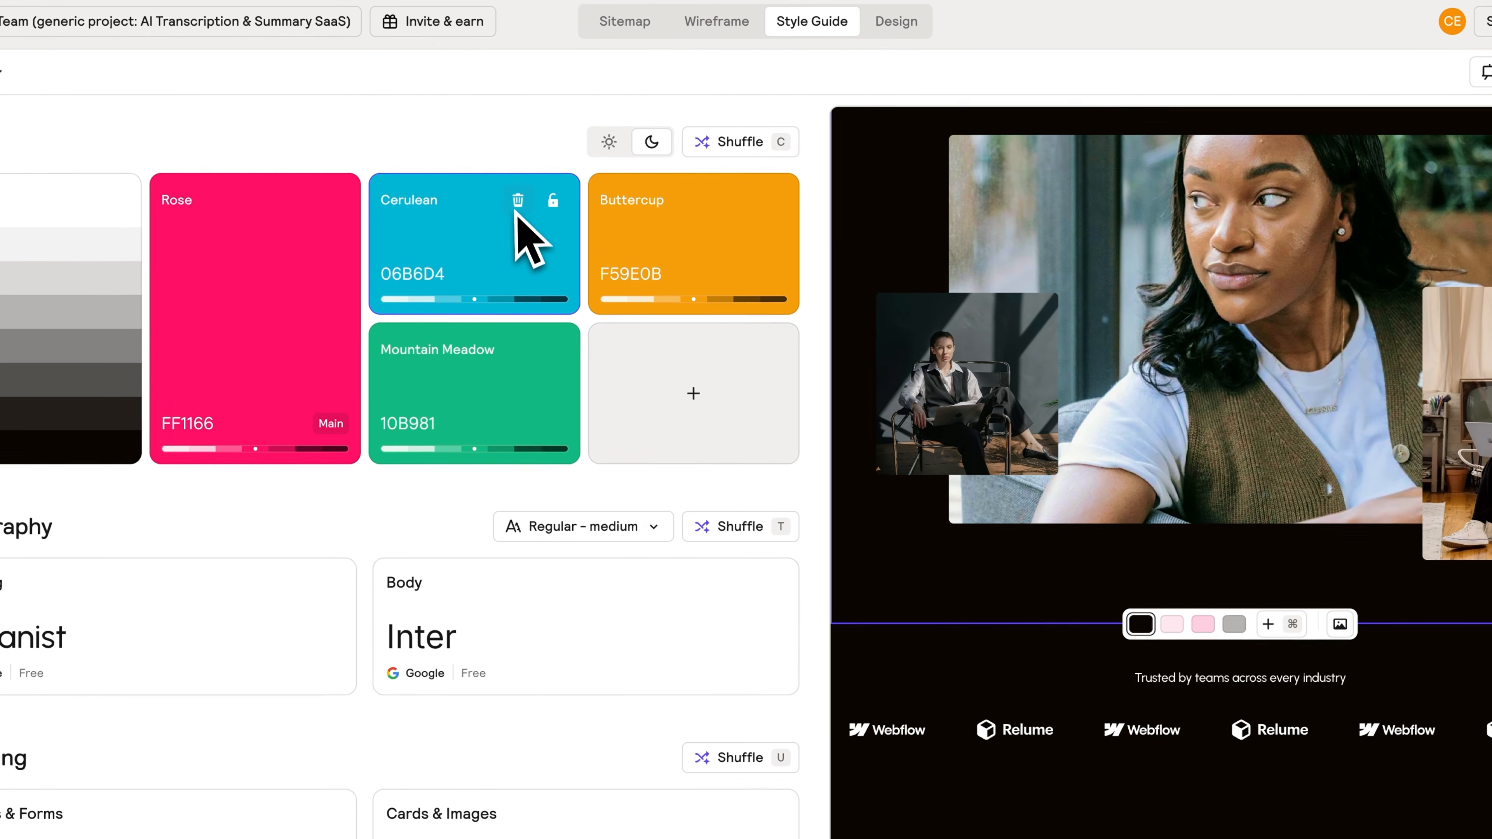
Remove the Mountain Meadow, Cerulean and Buttercup accent colors from the palette
{"action": "left_click", "coordinate": [719, 238]}
{"action": "left_click", "coordinate": [511, 199]}
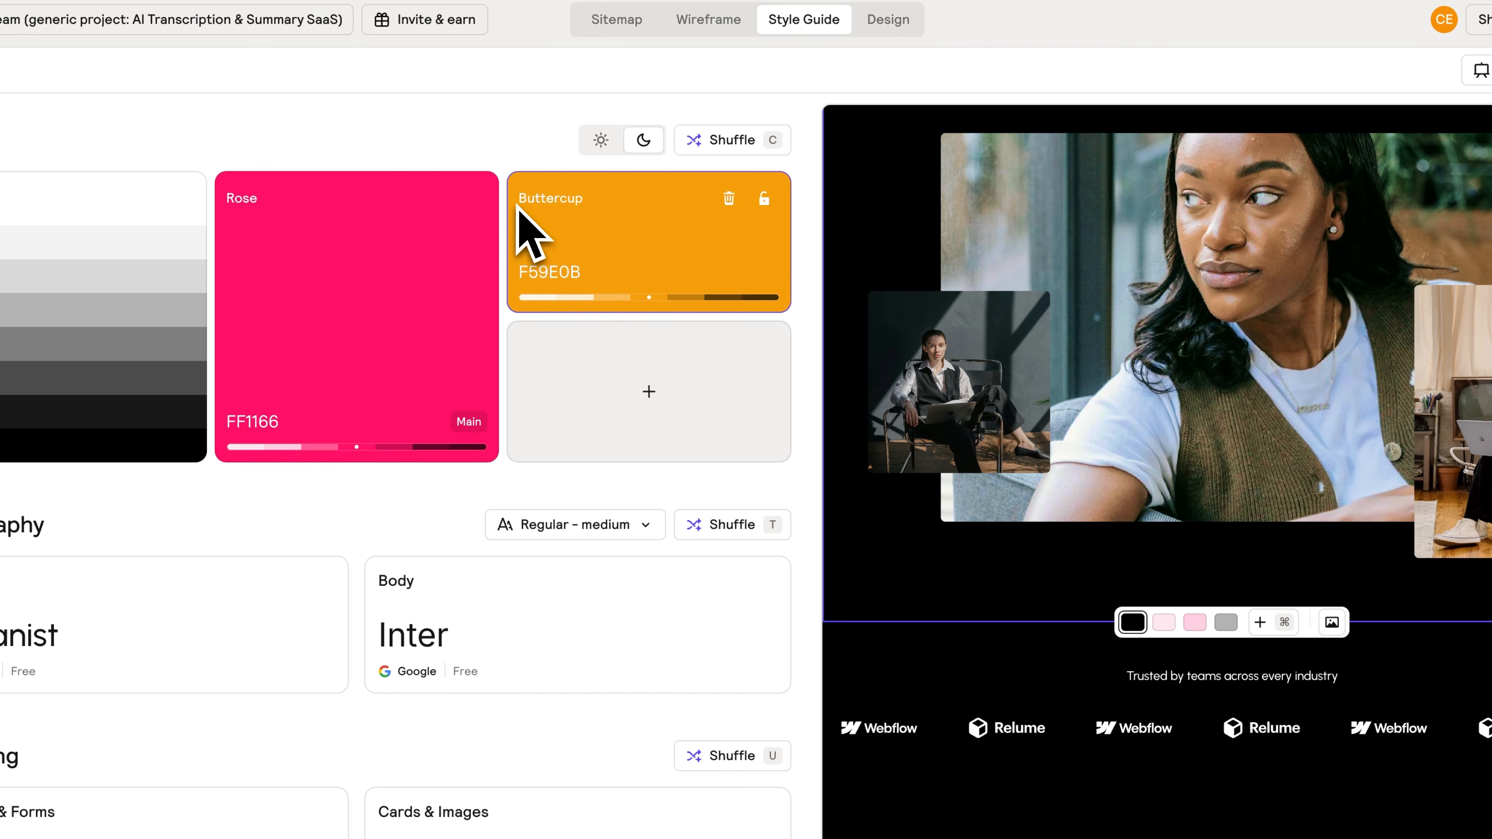
{"action": "left_click", "coordinate": [727, 199]}
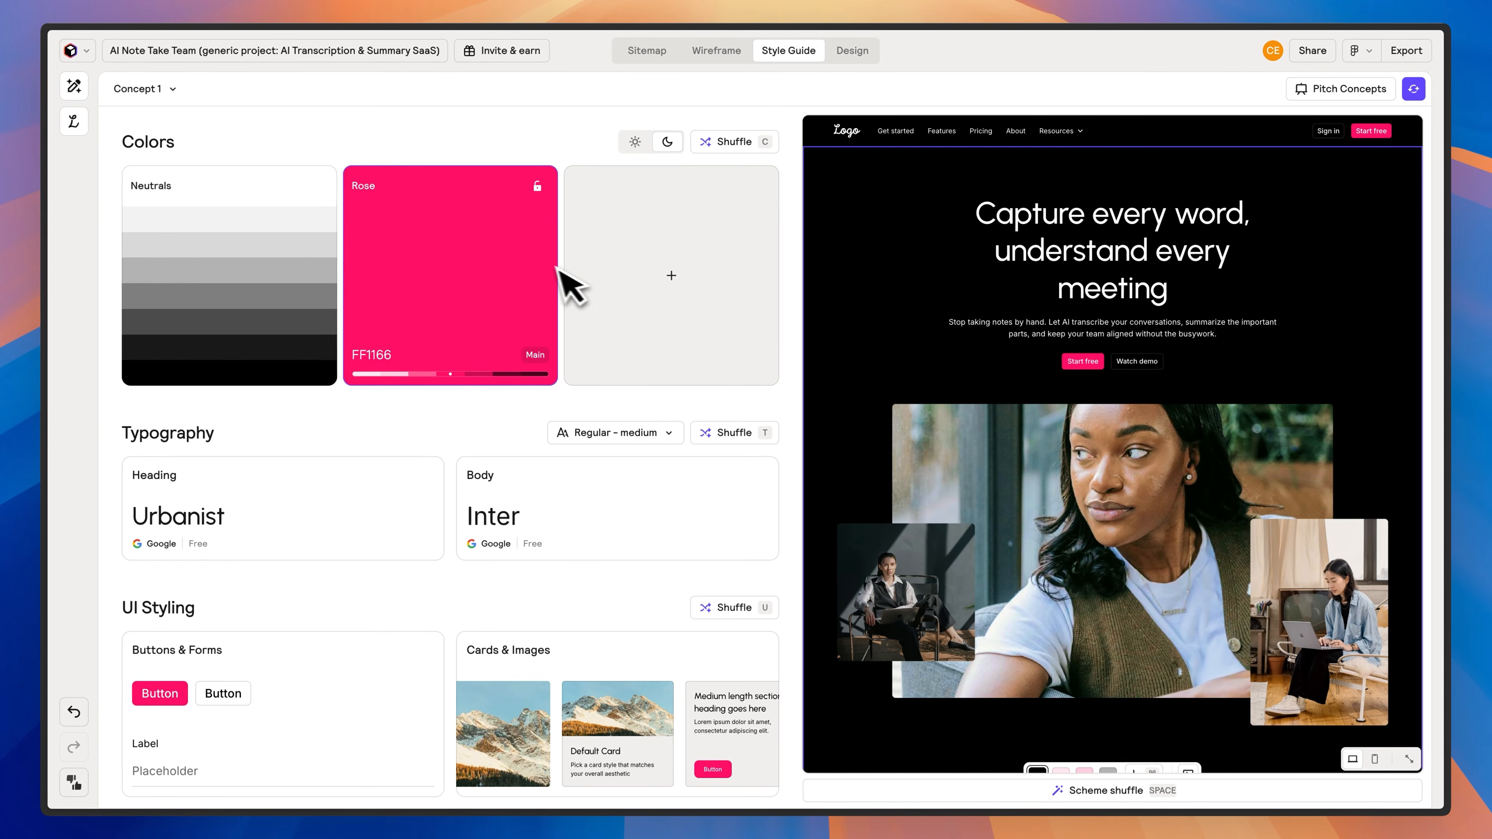
Try the pink color scheme on the trusted-by logo section and return the section to black
{"action": "scroll", "coordinate": [1206, 334], "scroll_direction": "down", "scroll_amount": 10}
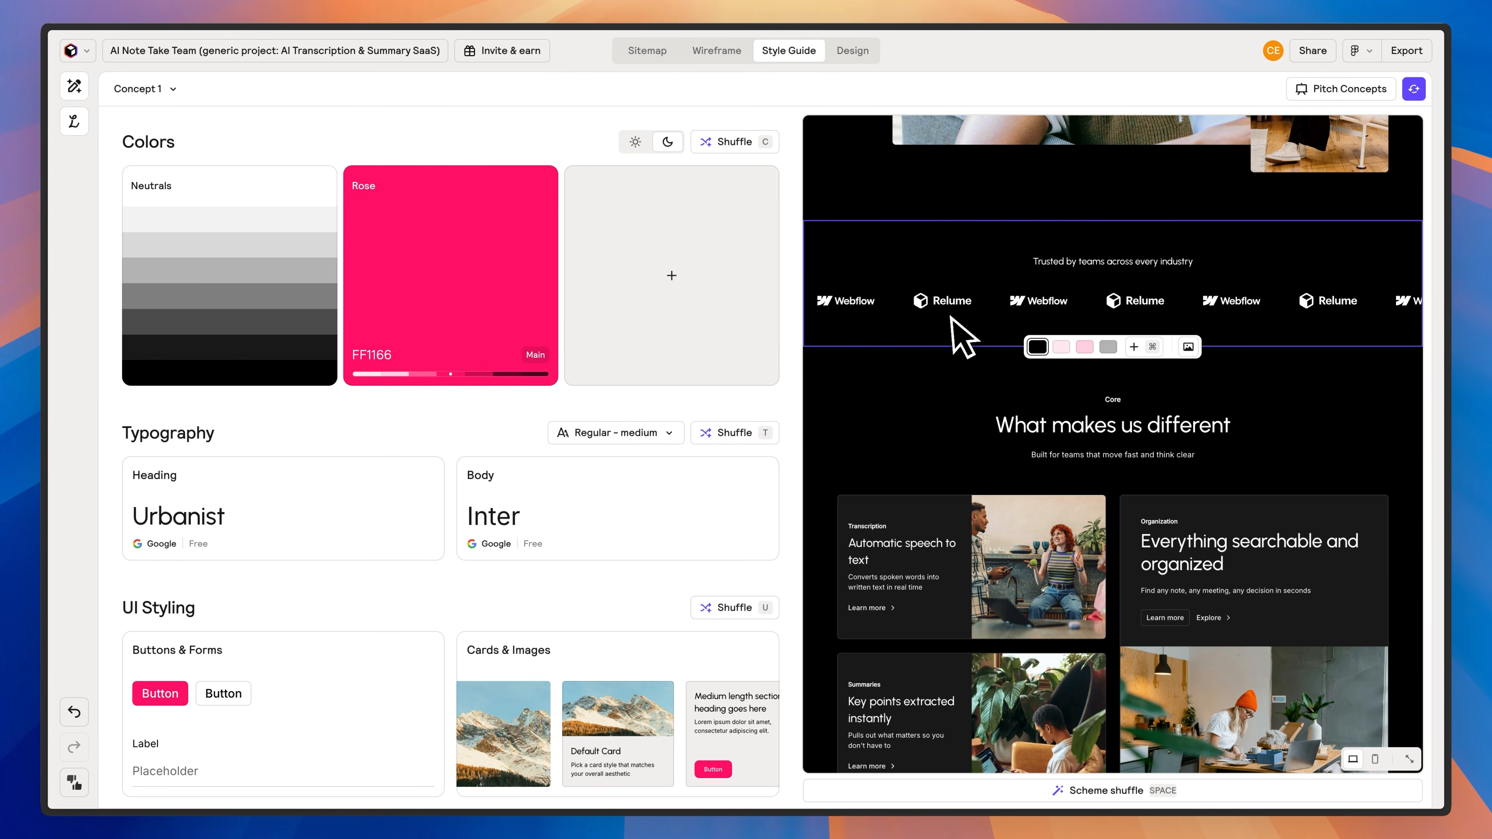
{"action": "left_click", "coordinate": [1085, 349]}
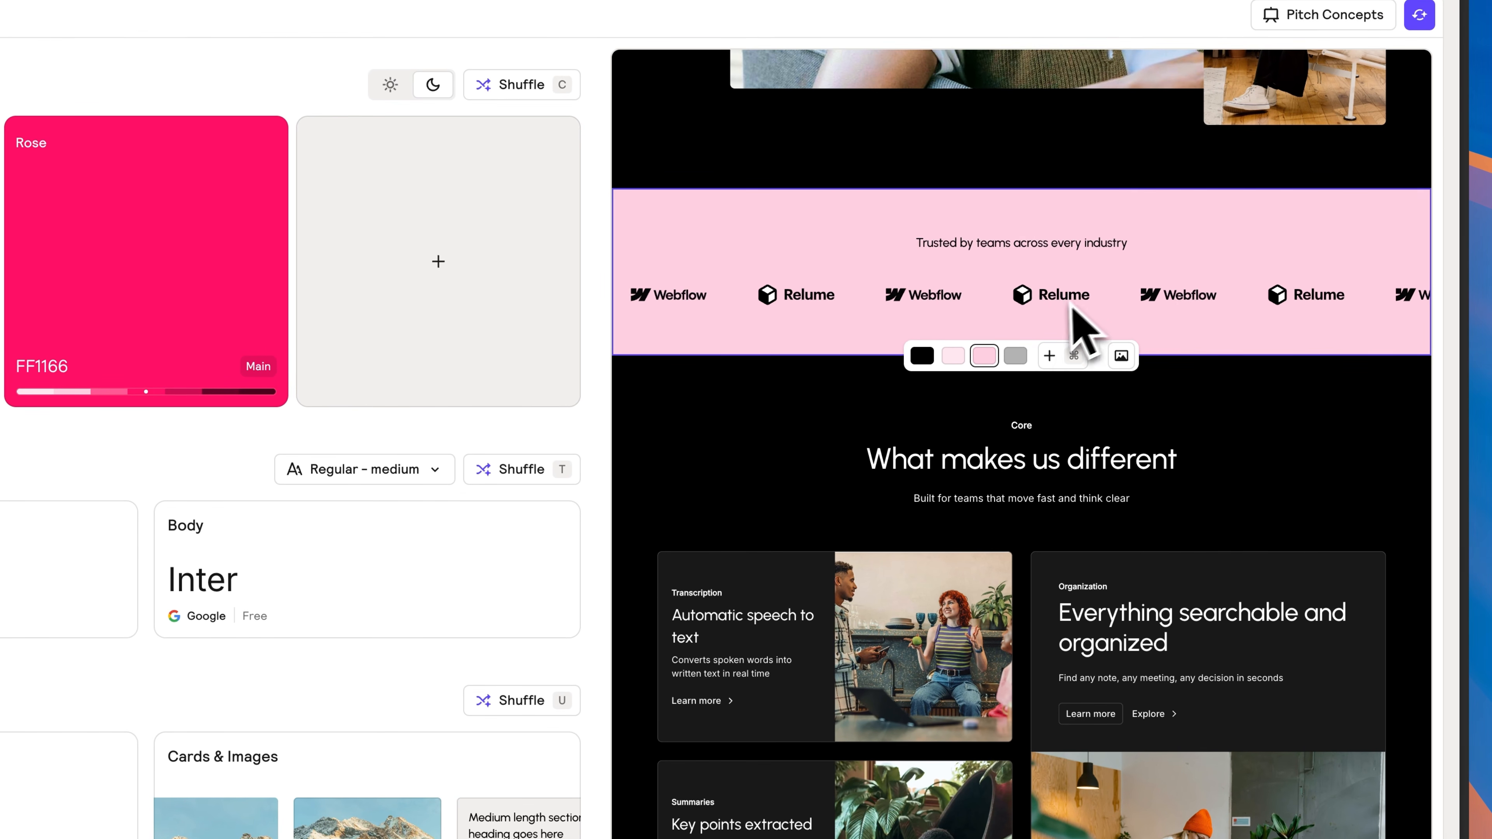
{"action": "left_click", "coordinate": [925, 356]}
Give the "Ready to stop losing details" call-to-action section a light pink color scheme and add a darker rose scheme
{"action": "scroll", "coordinate": [1039, 333], "scroll_direction": "down", "scroll_amount": 5}
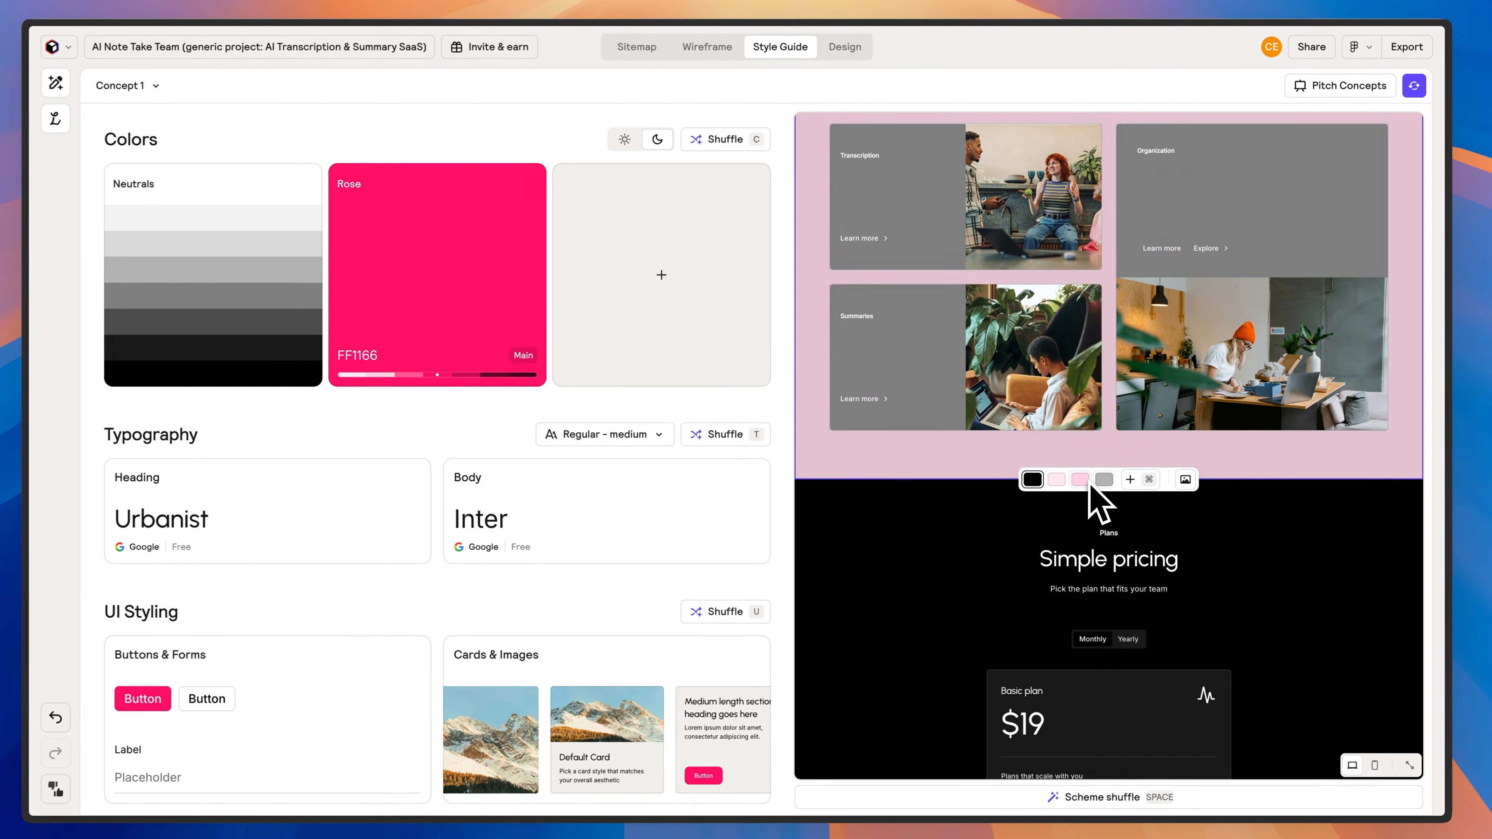
{"action": "scroll", "coordinate": [1187, 351], "scroll_direction": "down", "scroll_amount": 4}
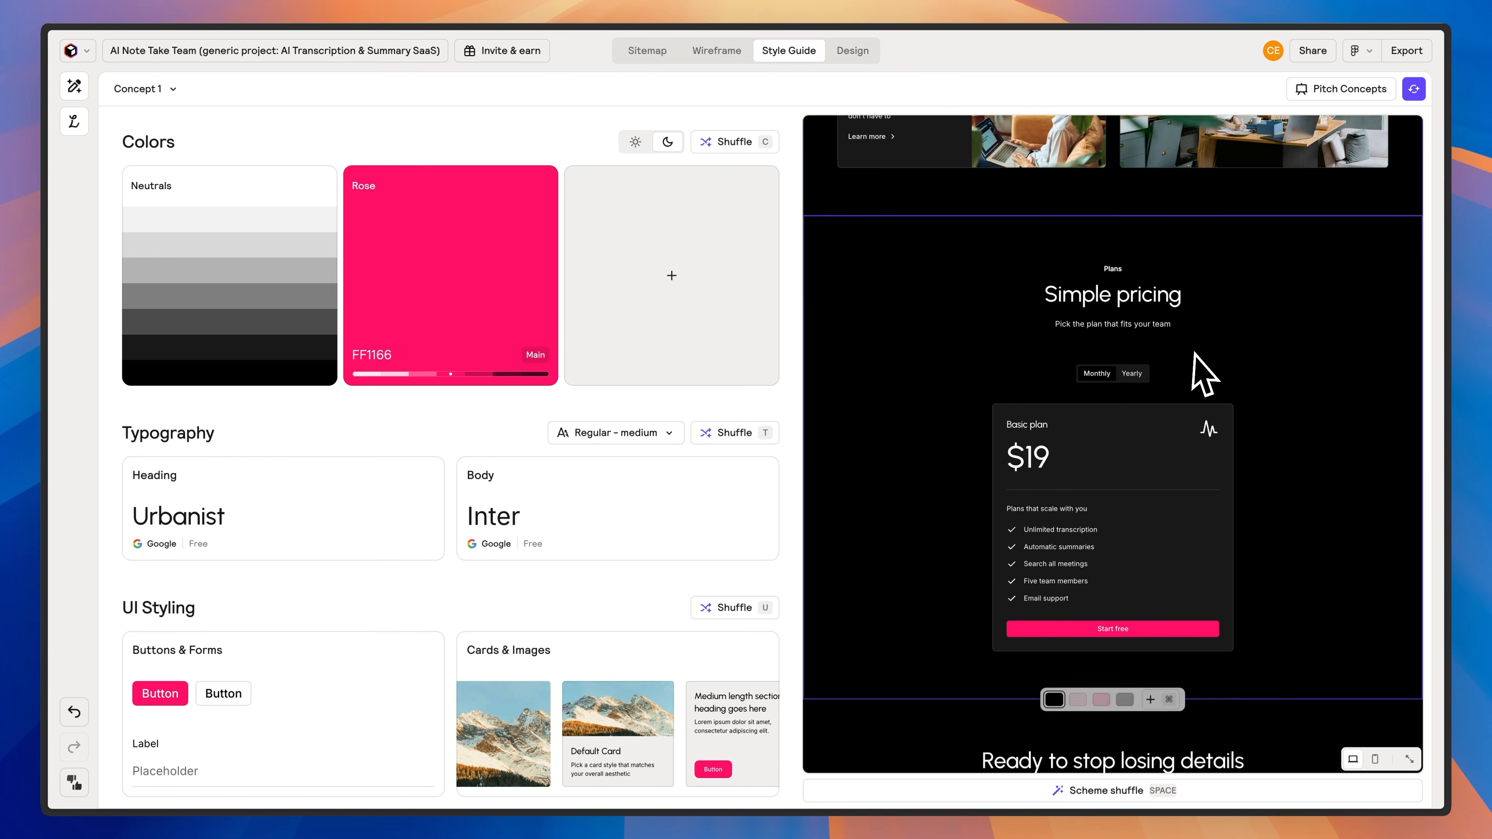
{"action": "scroll", "coordinate": [1198, 356], "scroll_direction": "down", "scroll_amount": 5}
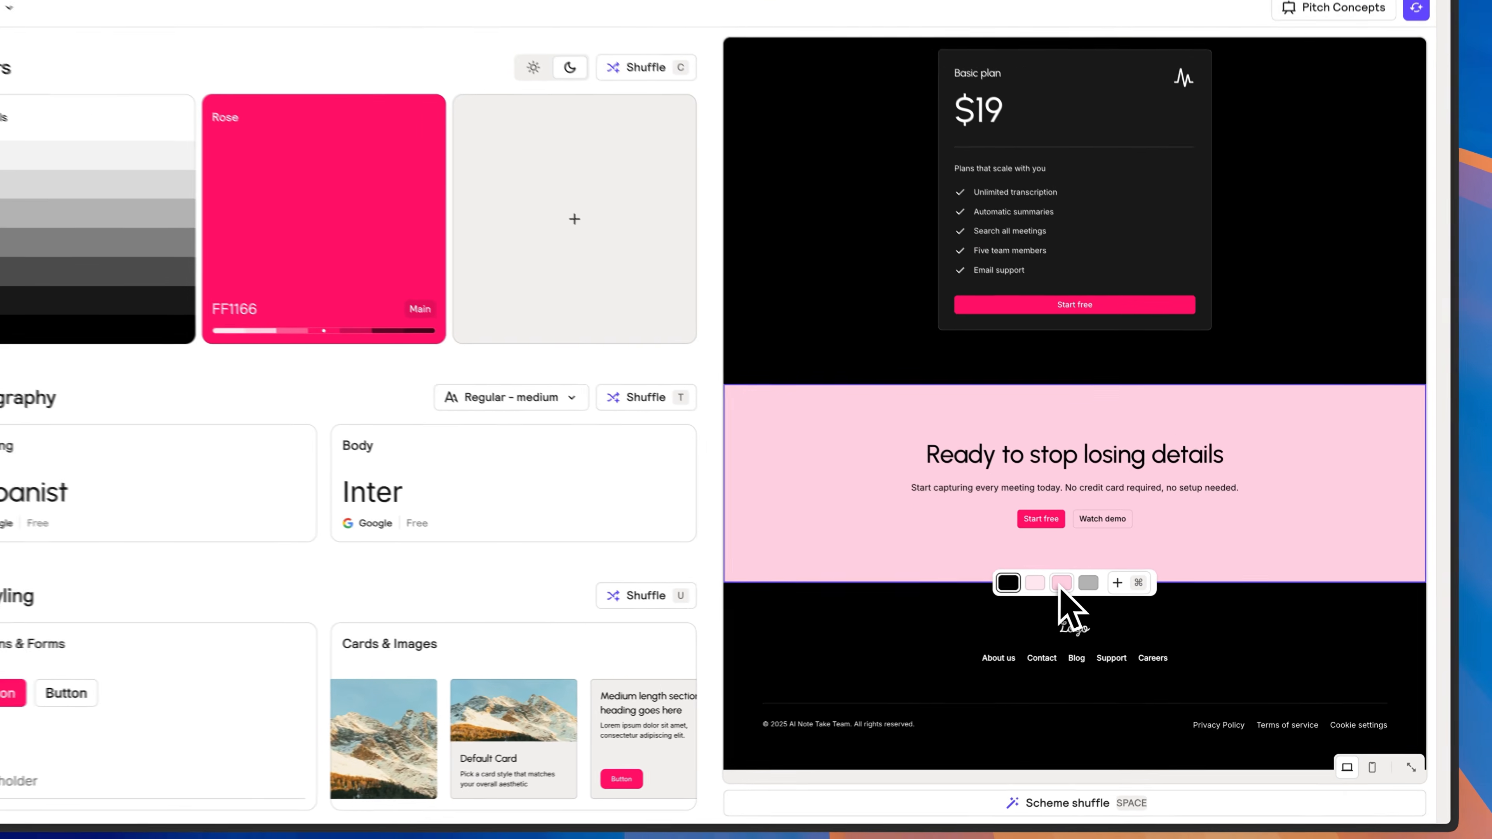
{"action": "left_click", "coordinate": [1102, 597]}
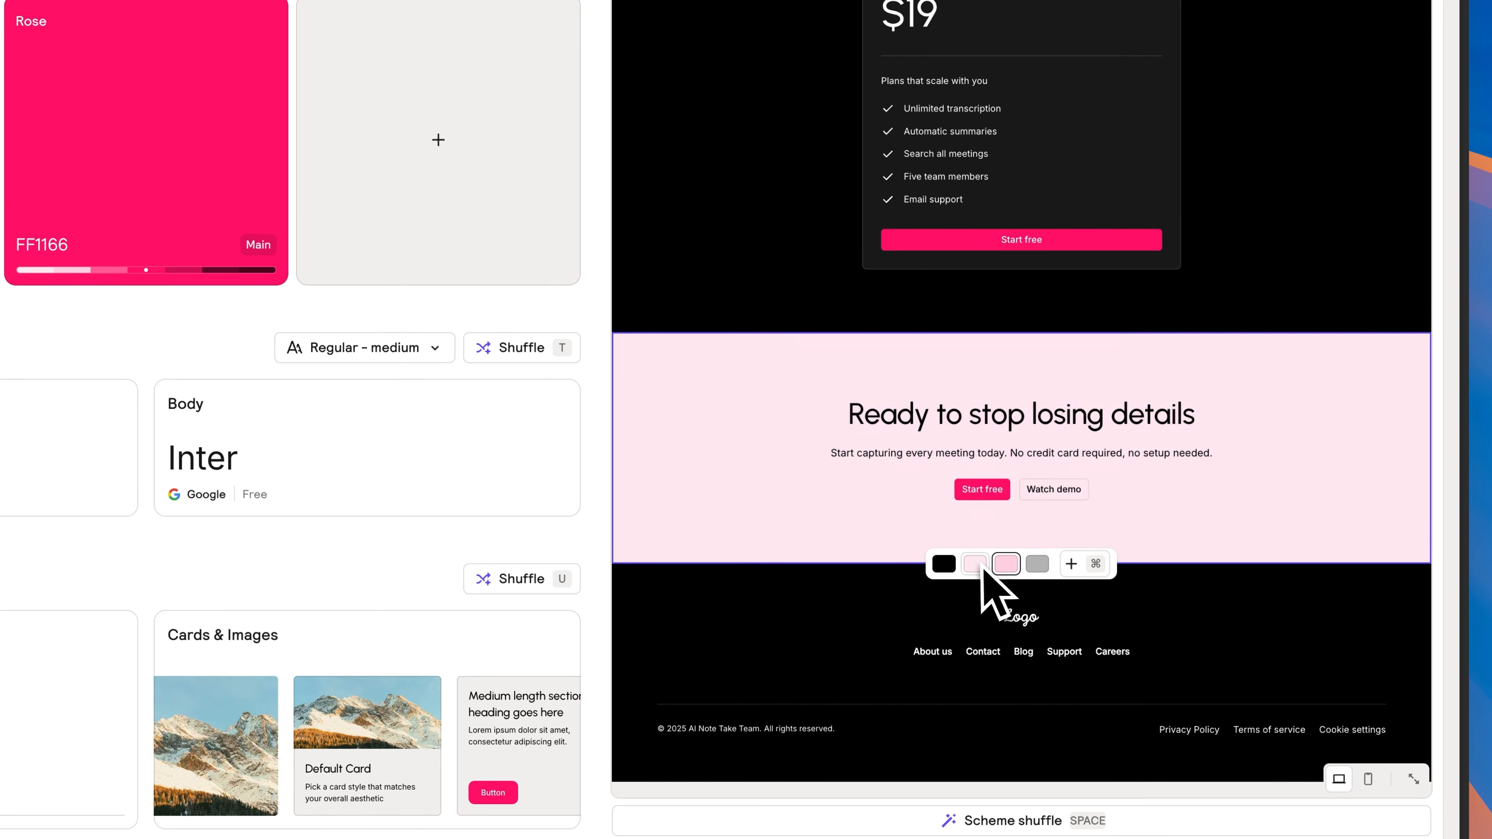
{"action": "left_click", "coordinate": [1073, 578]}
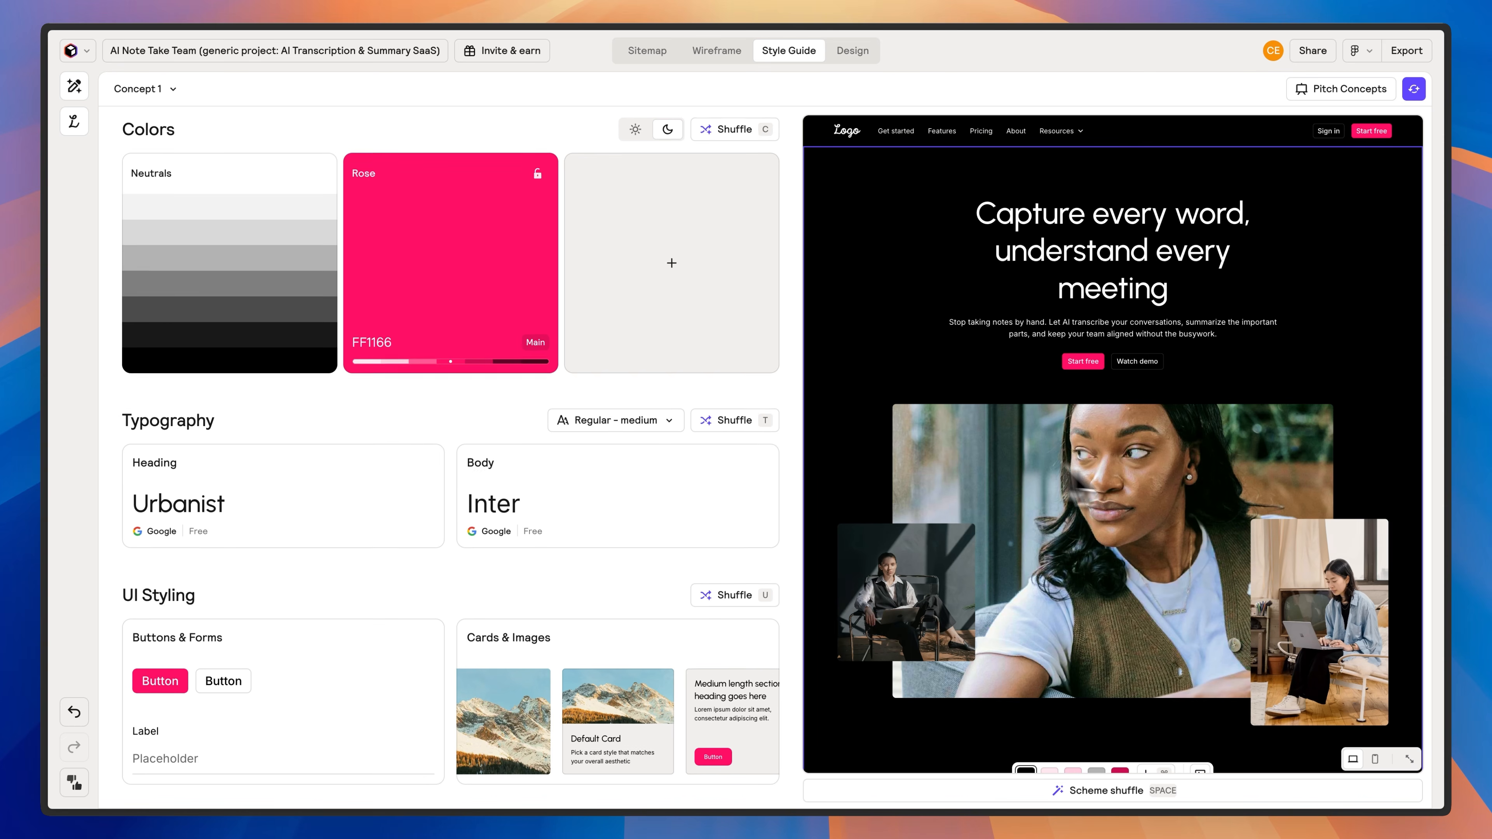
Shuffle the font pairing and set the heading font to Sora with Large - medium typography sizing
{"action": "scroll", "coordinate": [494, 364], "scroll_direction": "down", "scroll_amount": 1}
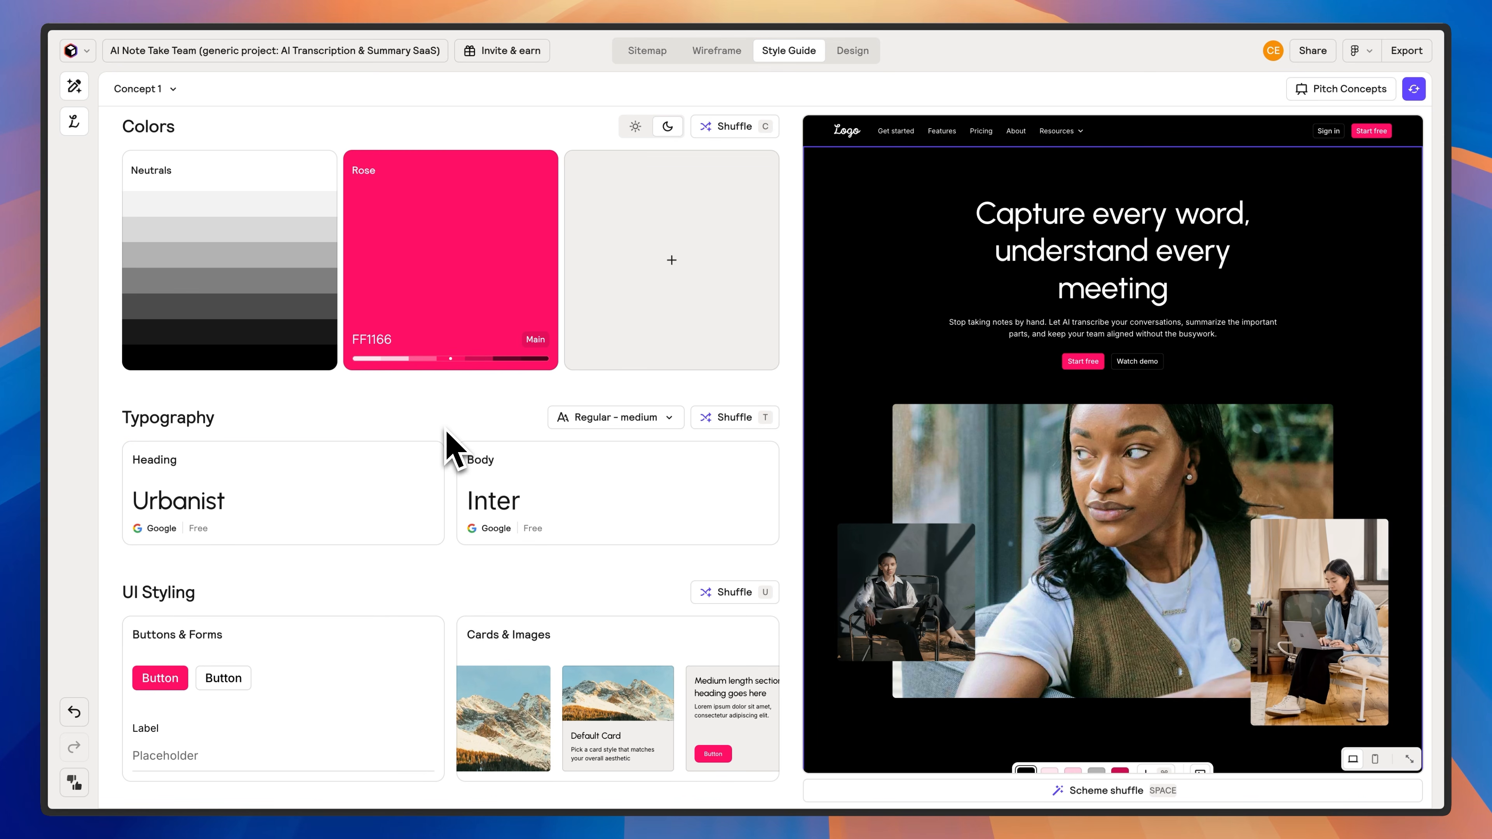
{"action": "left_click", "coordinate": [724, 419]}
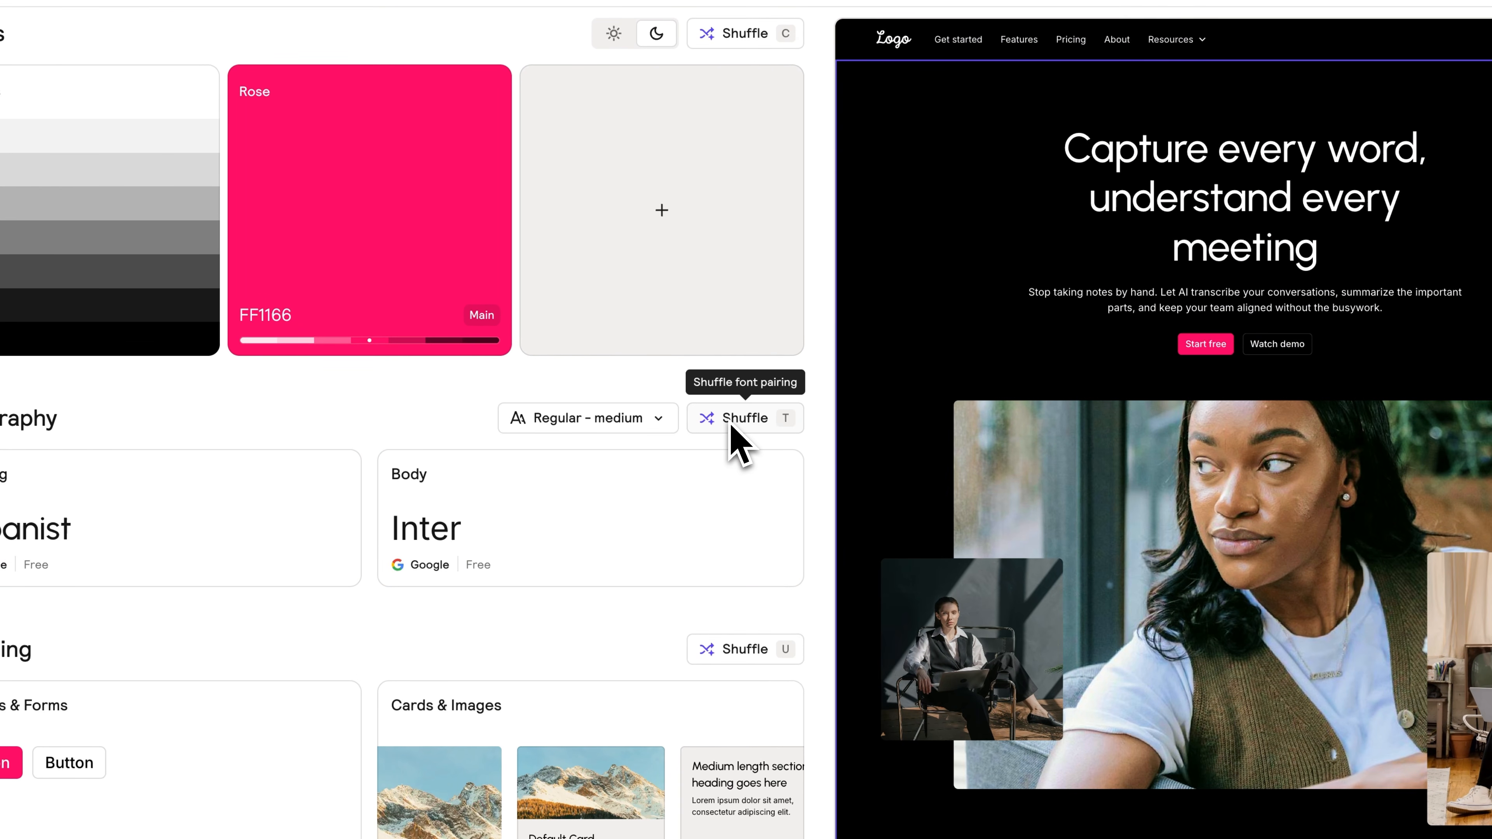
{"action": "left_click", "coordinate": [731, 424]}
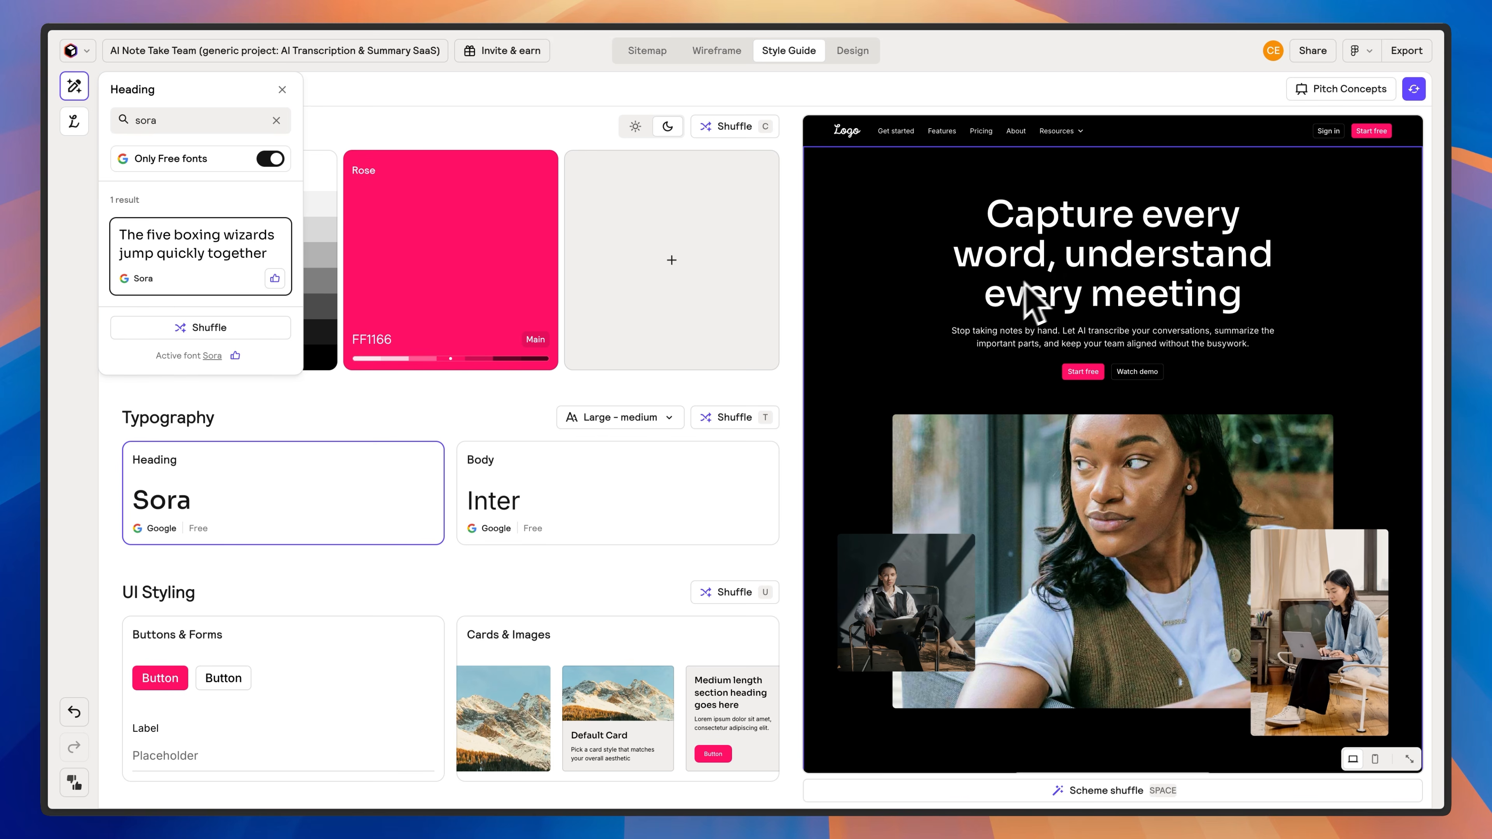
{"action": "key", "text": "Escape"}
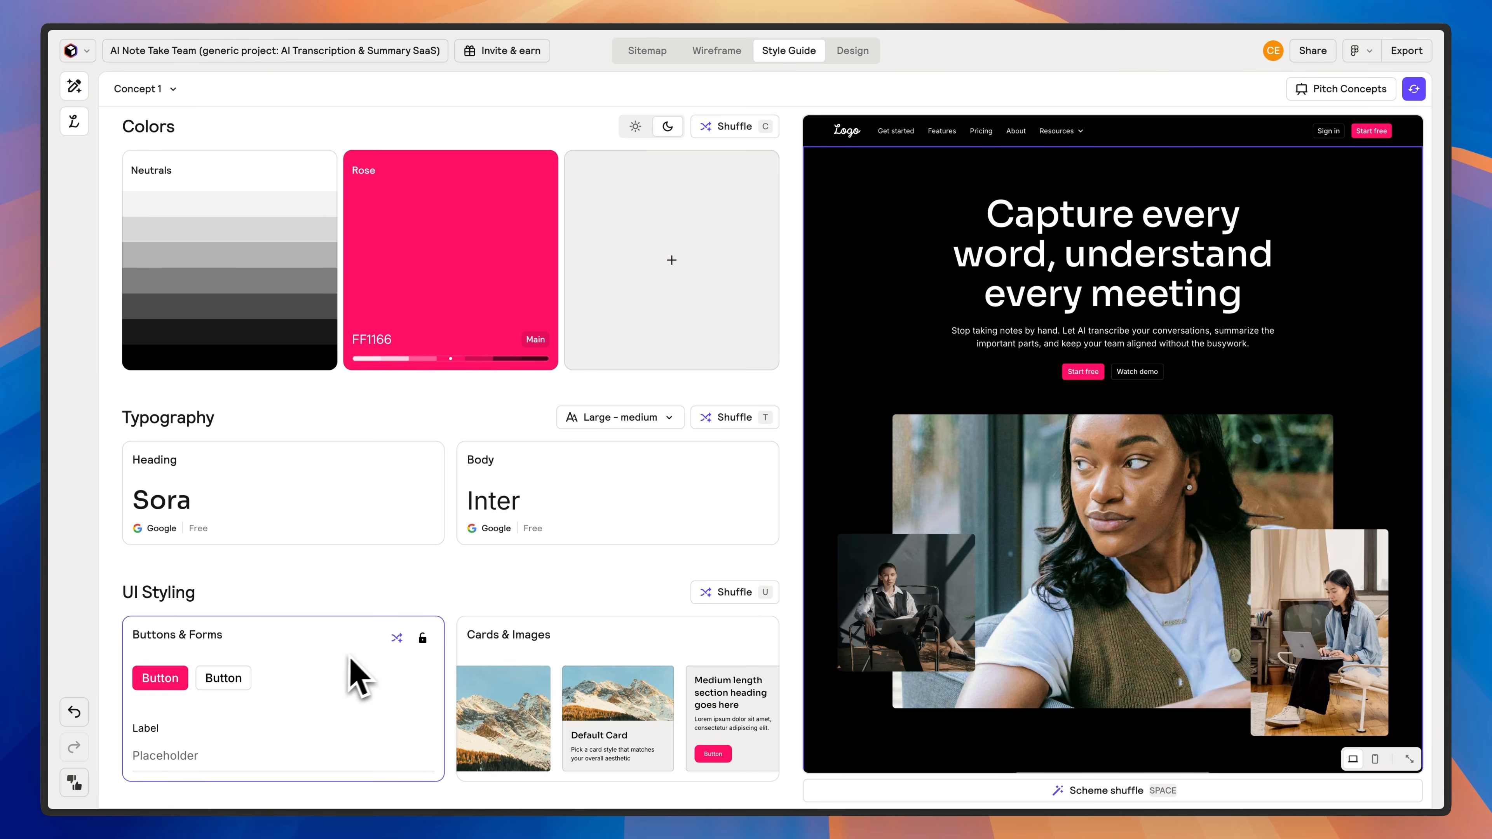
Set the style guide's Cards & Images styling to Flat
{"action": "left_click", "coordinate": [549, 620]}
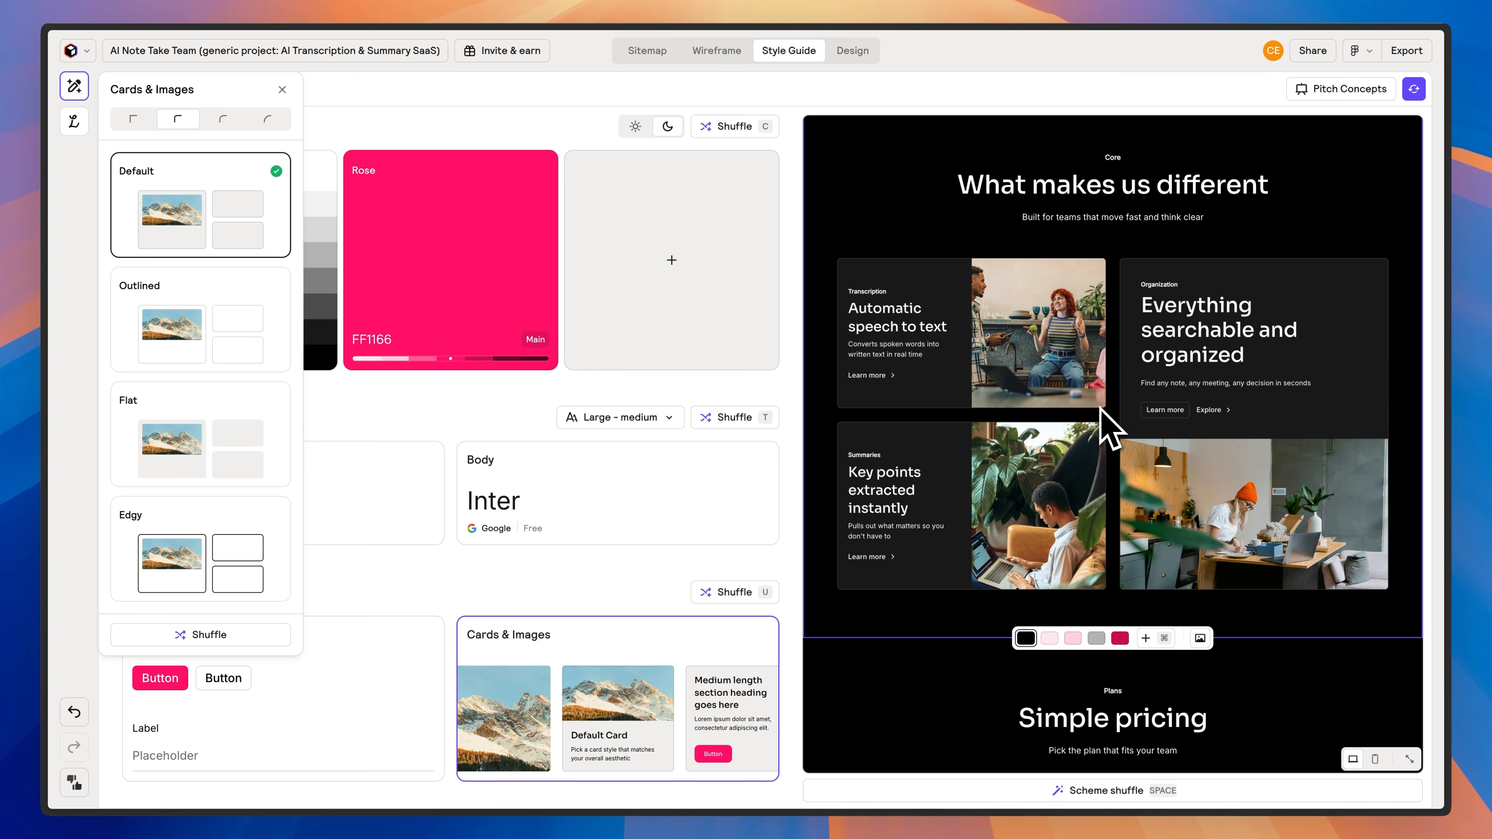
{"action": "left_click", "coordinate": [204, 436]}
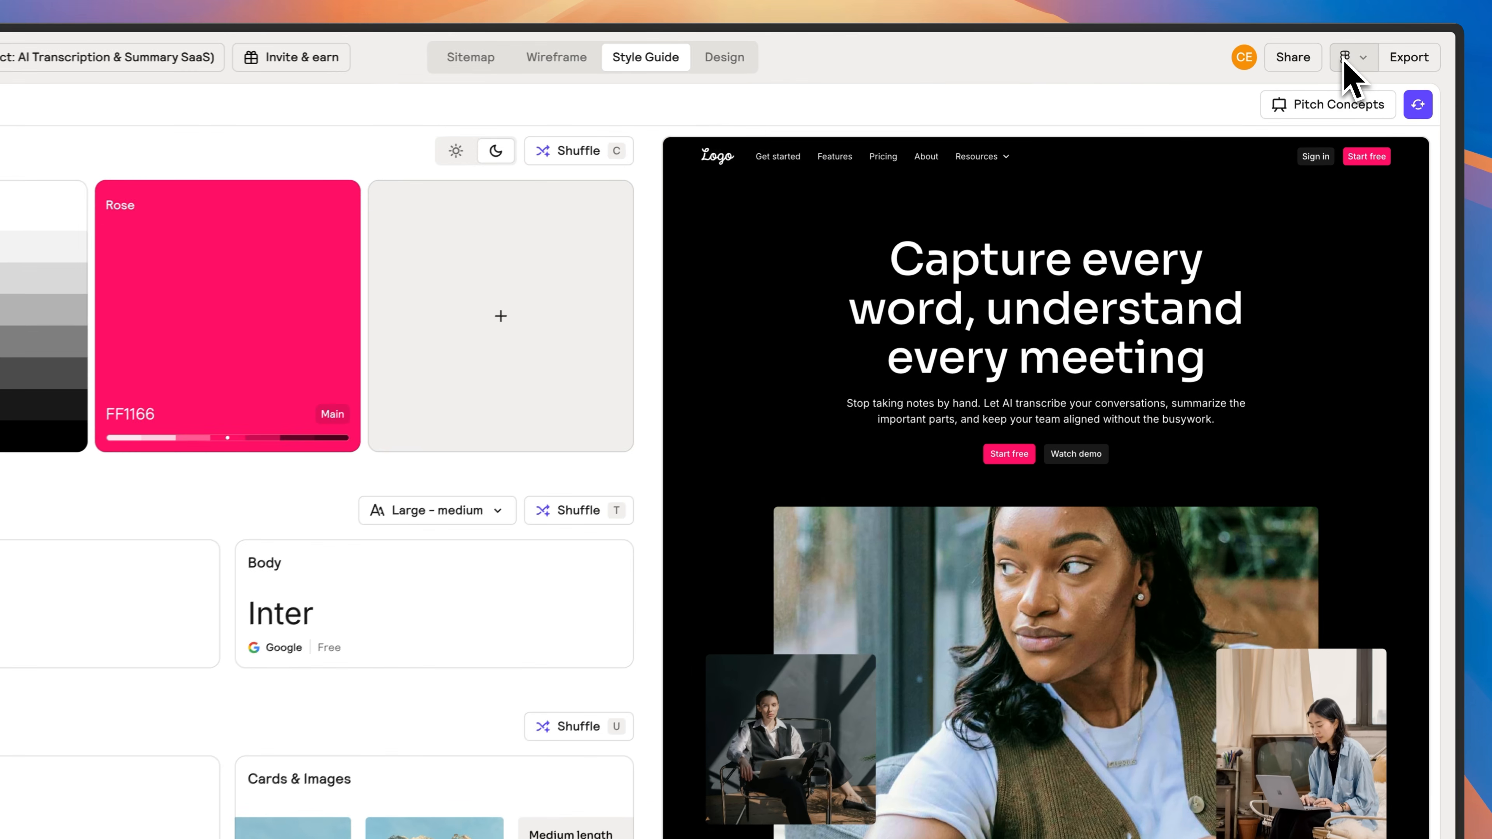
Choose Figma as the export format, start the export and switch to Figma with a copy of the Relume Figma Kit
{"action": "left_click", "coordinate": [1361, 51]}
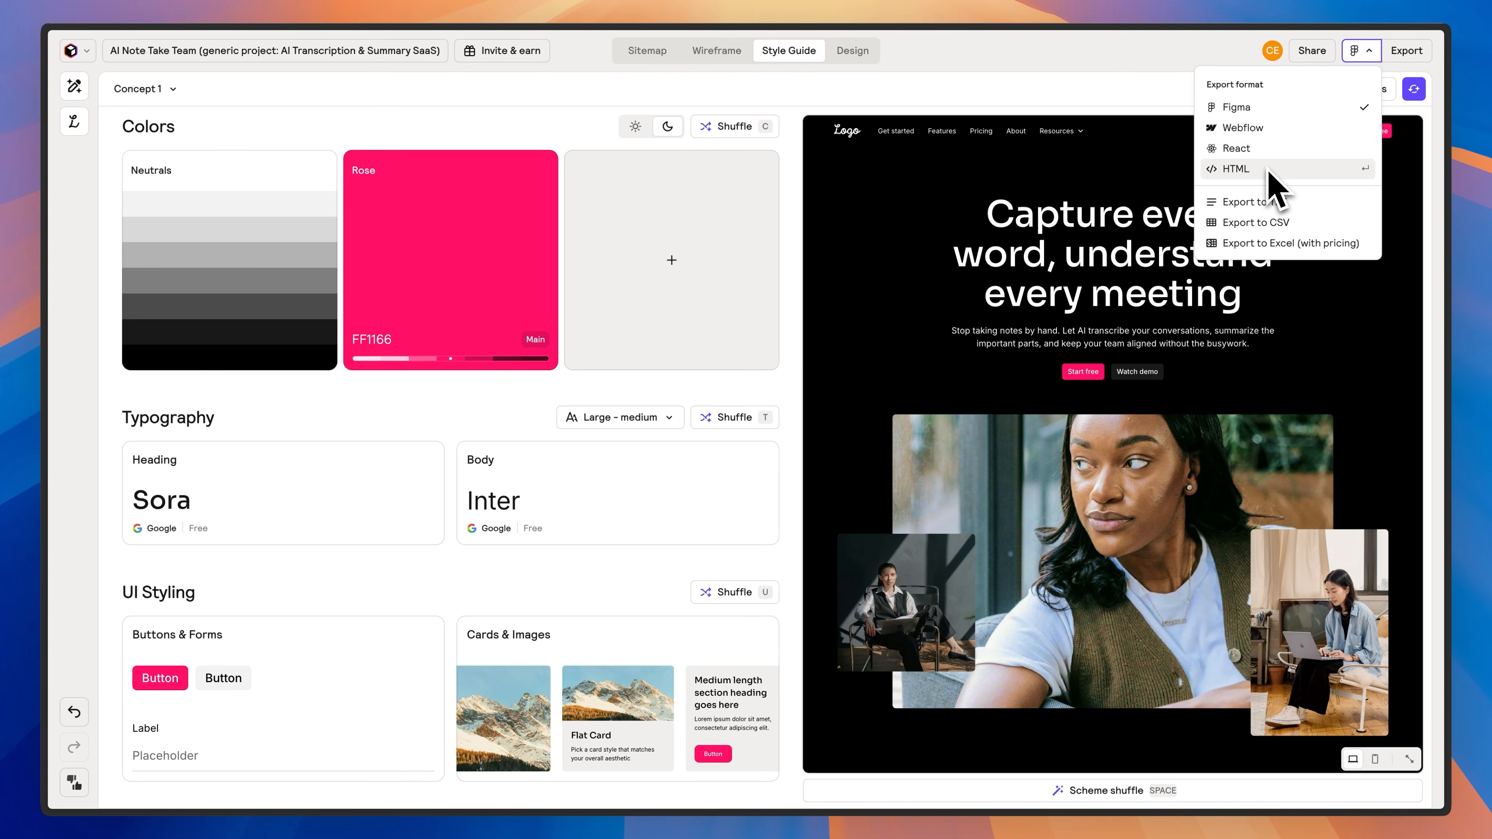
{"action": "left_click", "coordinate": [1246, 113]}
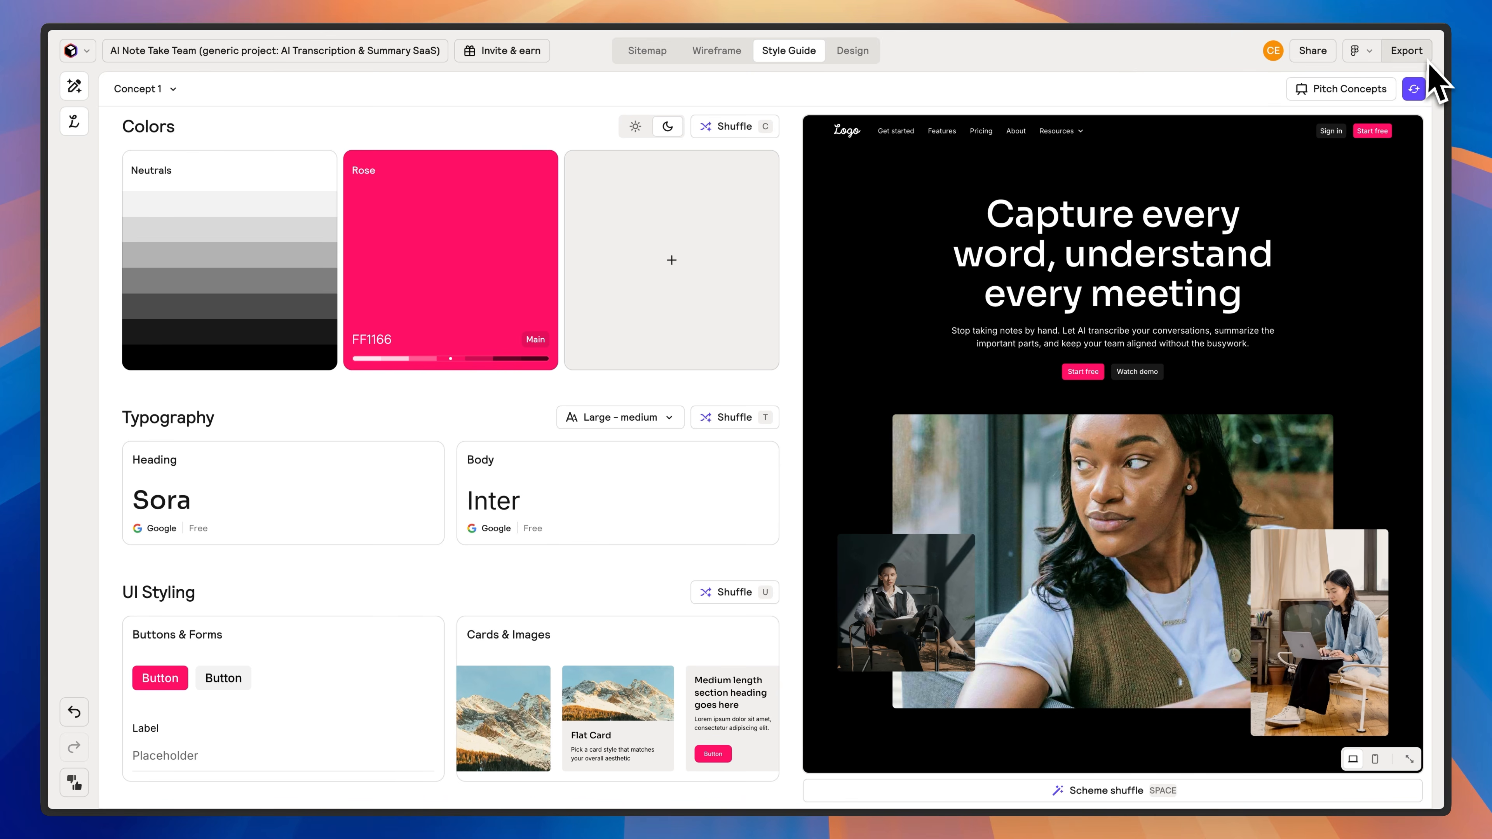
{"action": "left_click", "coordinate": [1406, 56]}
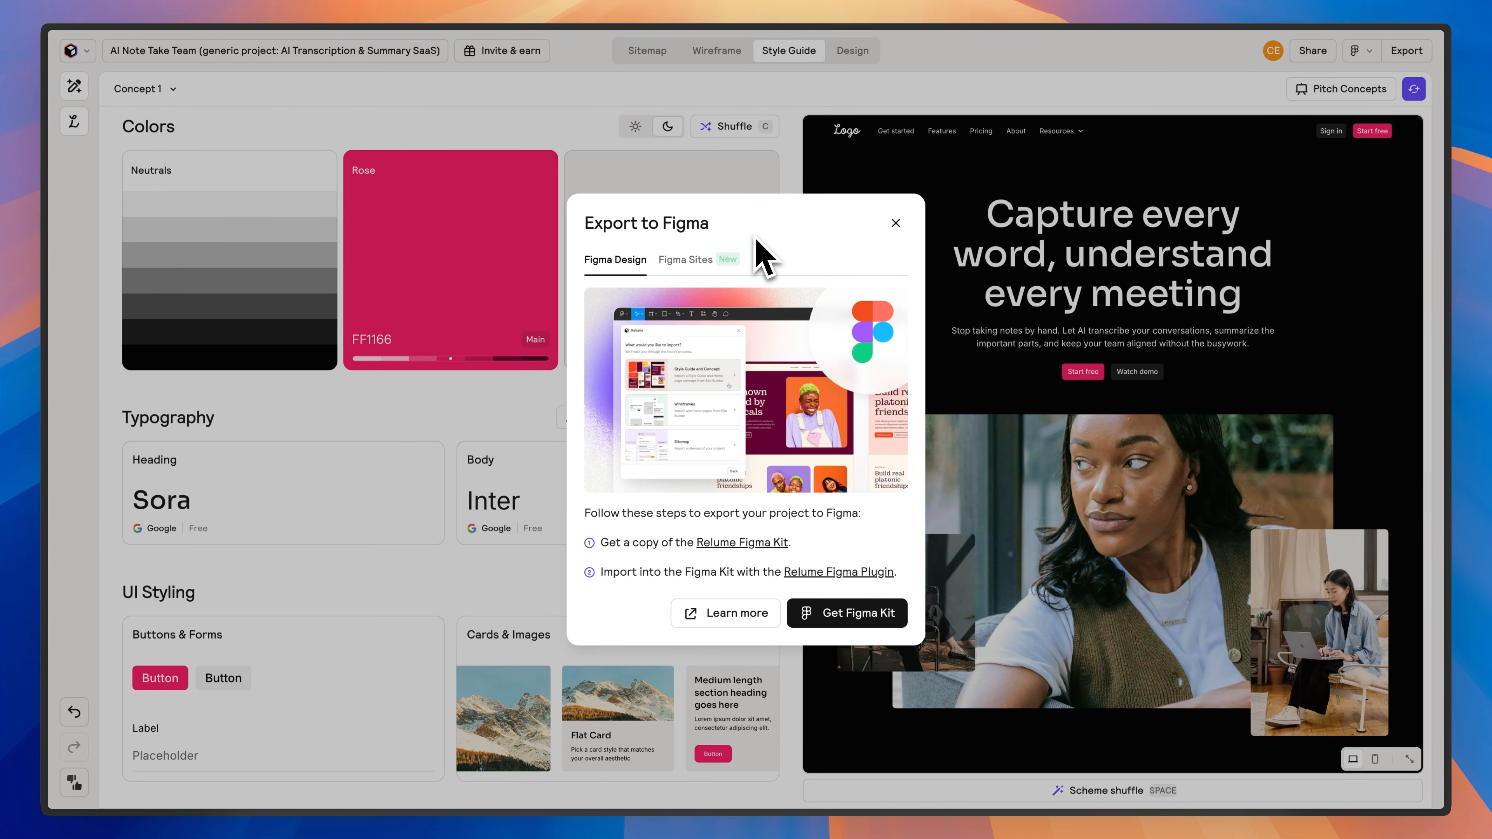
{"action": "left_click", "coordinate": [742, 542]}
{"action": "left_click_drag", "start_coordinate": [976, 609], "coordinate": [1011, 591]}
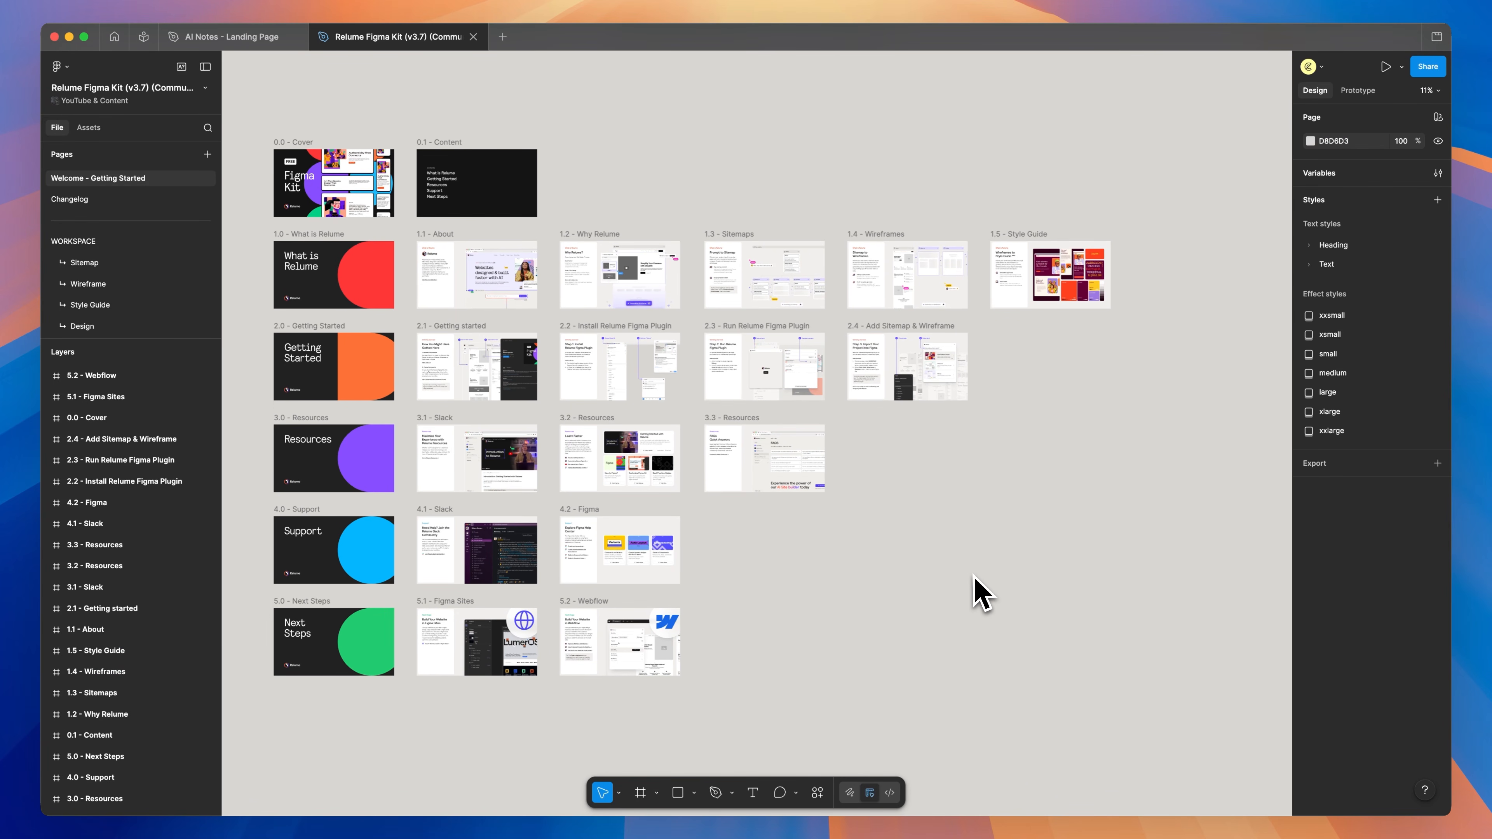
Run the Relume plugin and import the Home page as Design with the Concept 1 style guide, not using Figma Sites
{"action": "left_click", "coordinate": [817, 794]}
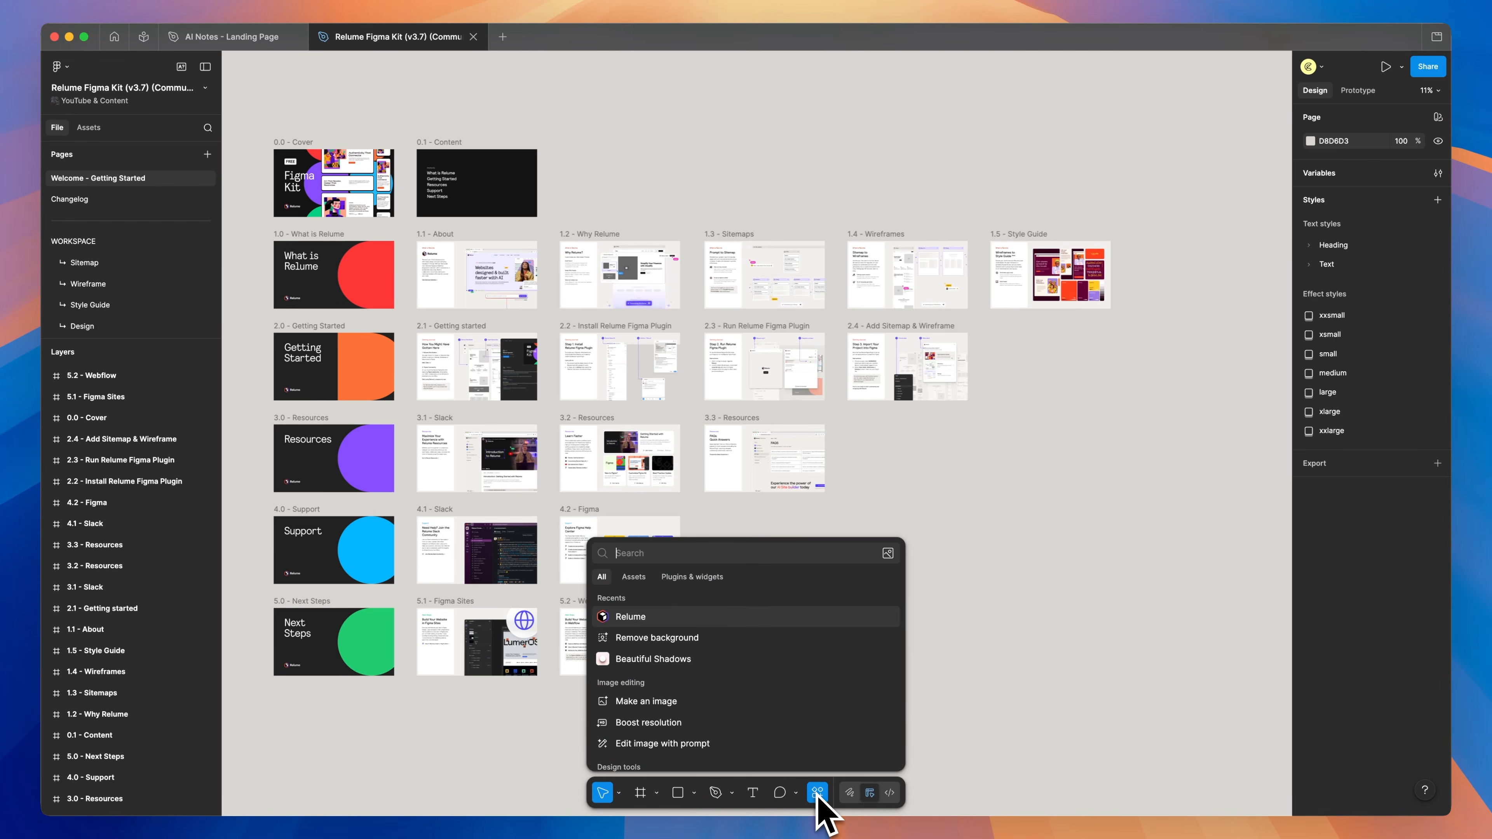
{"action": "left_click", "coordinate": [639, 618]}
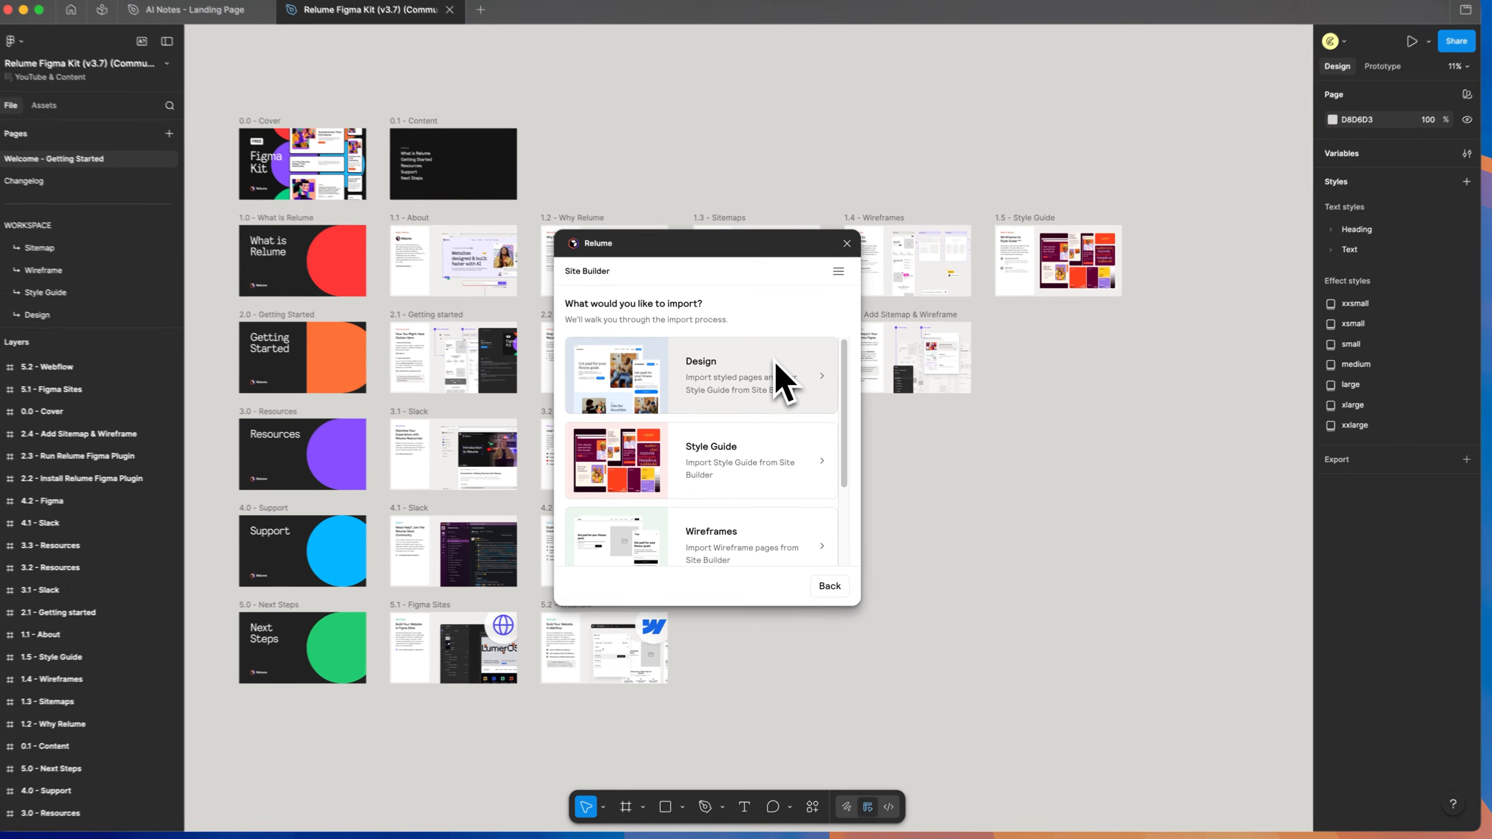
{"action": "left_click", "coordinate": [781, 376]}
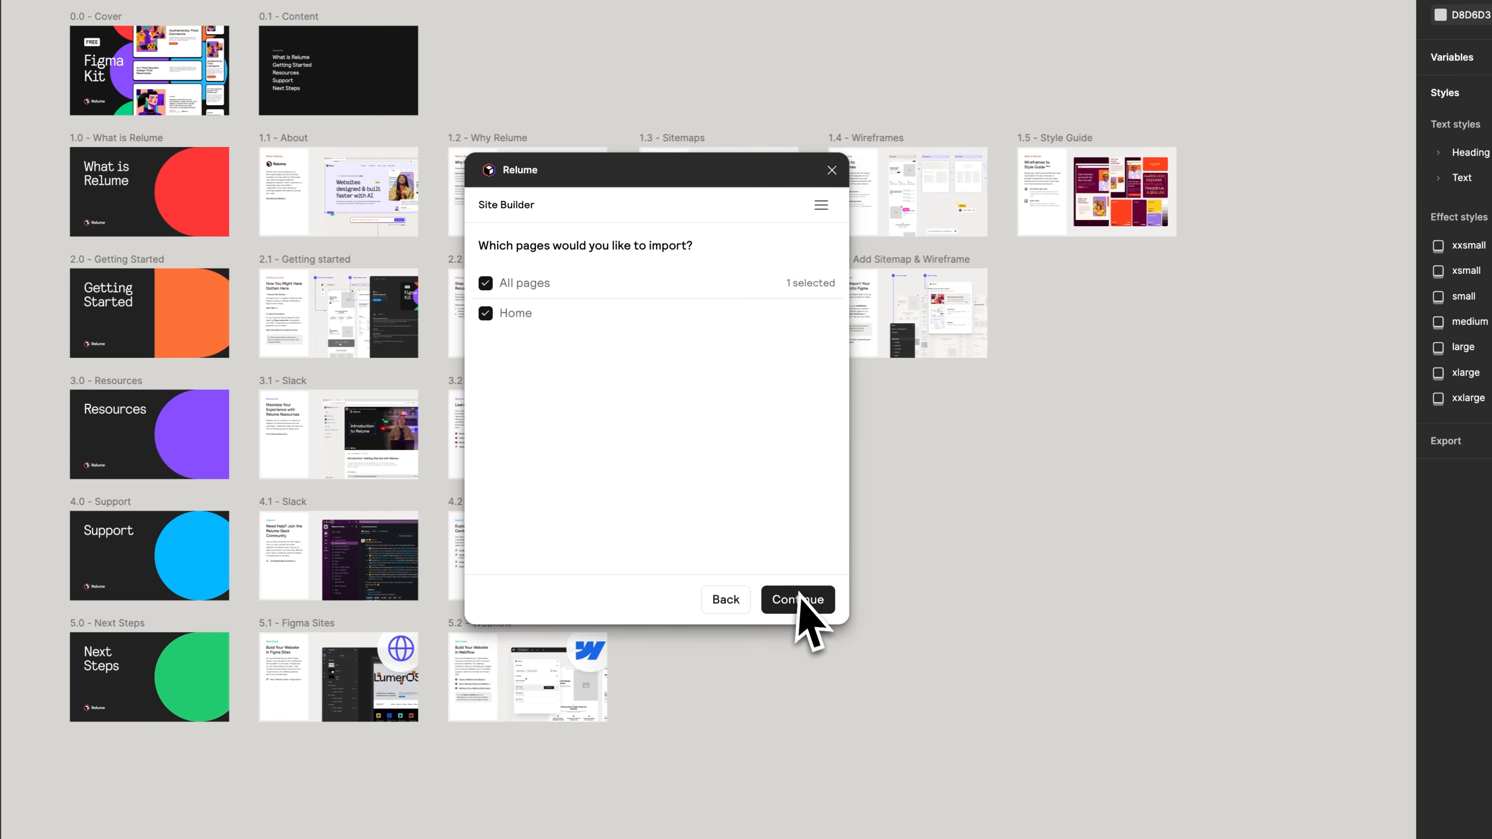
{"action": "left_click", "coordinate": [798, 600]}
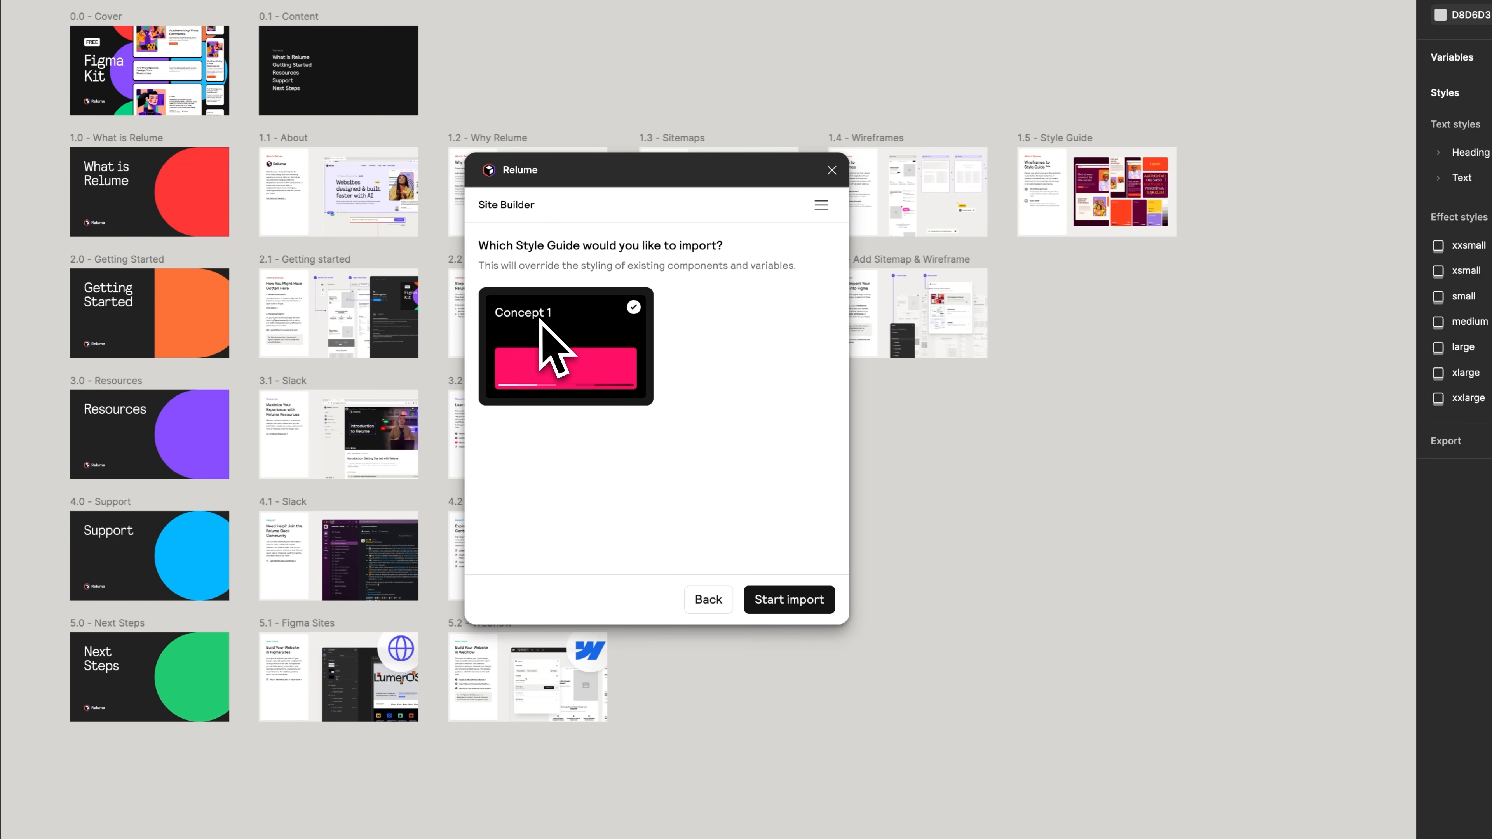
{"action": "left_click", "coordinate": [790, 606]}
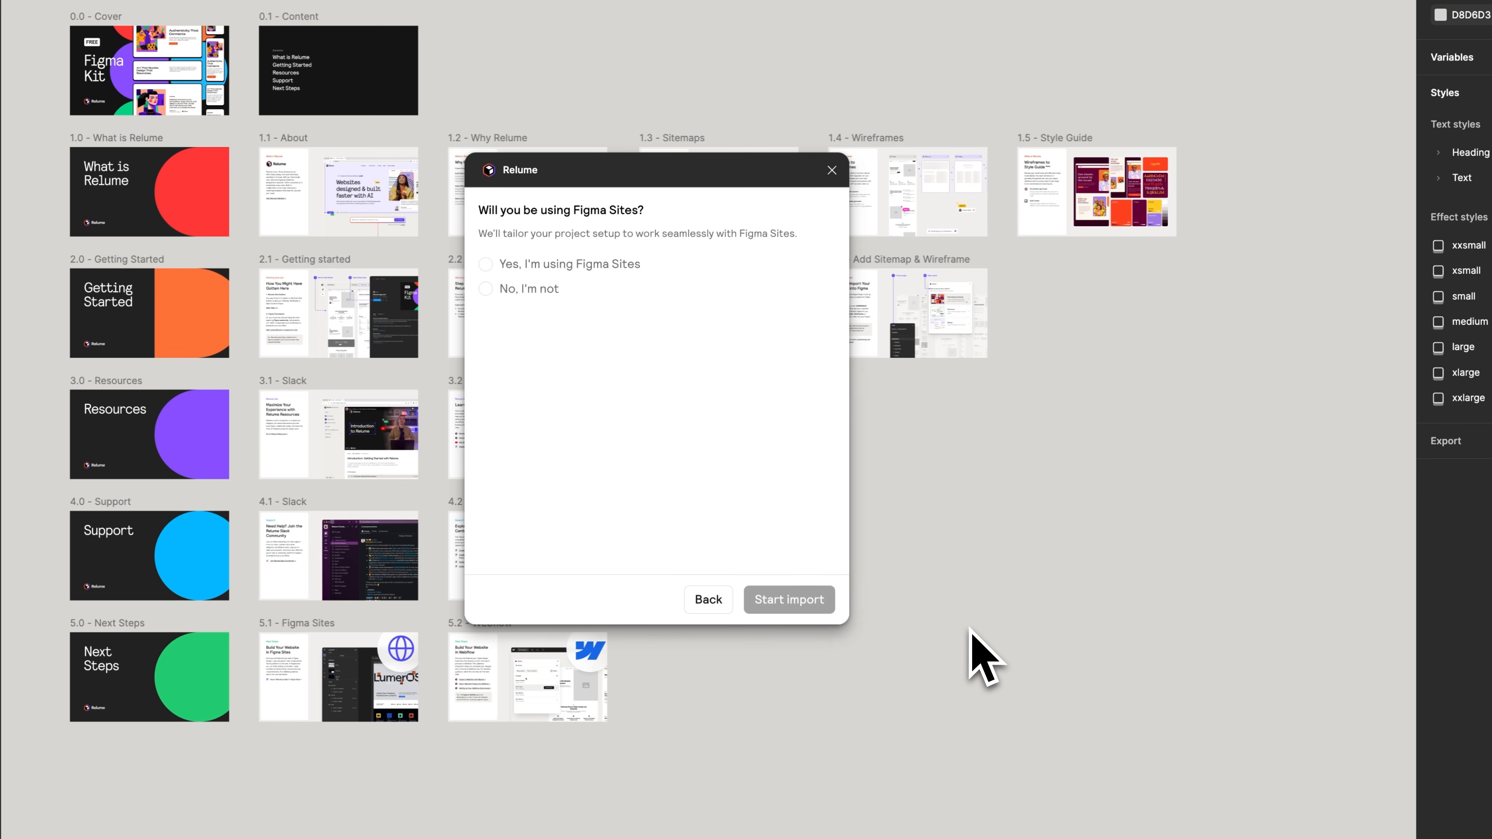
{"action": "left_click", "coordinate": [543, 291]}
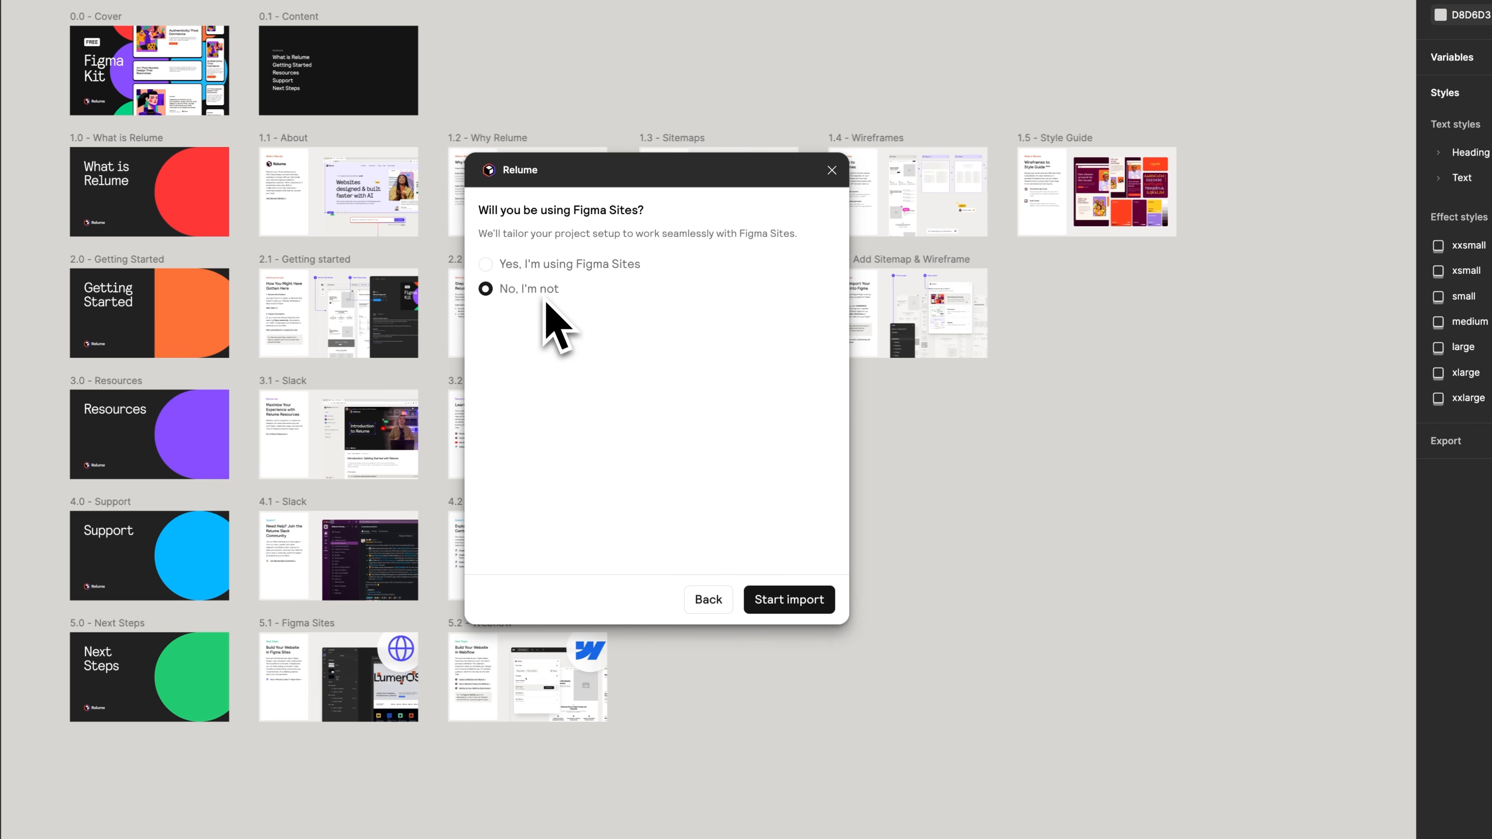
{"action": "left_click", "coordinate": [787, 606]}
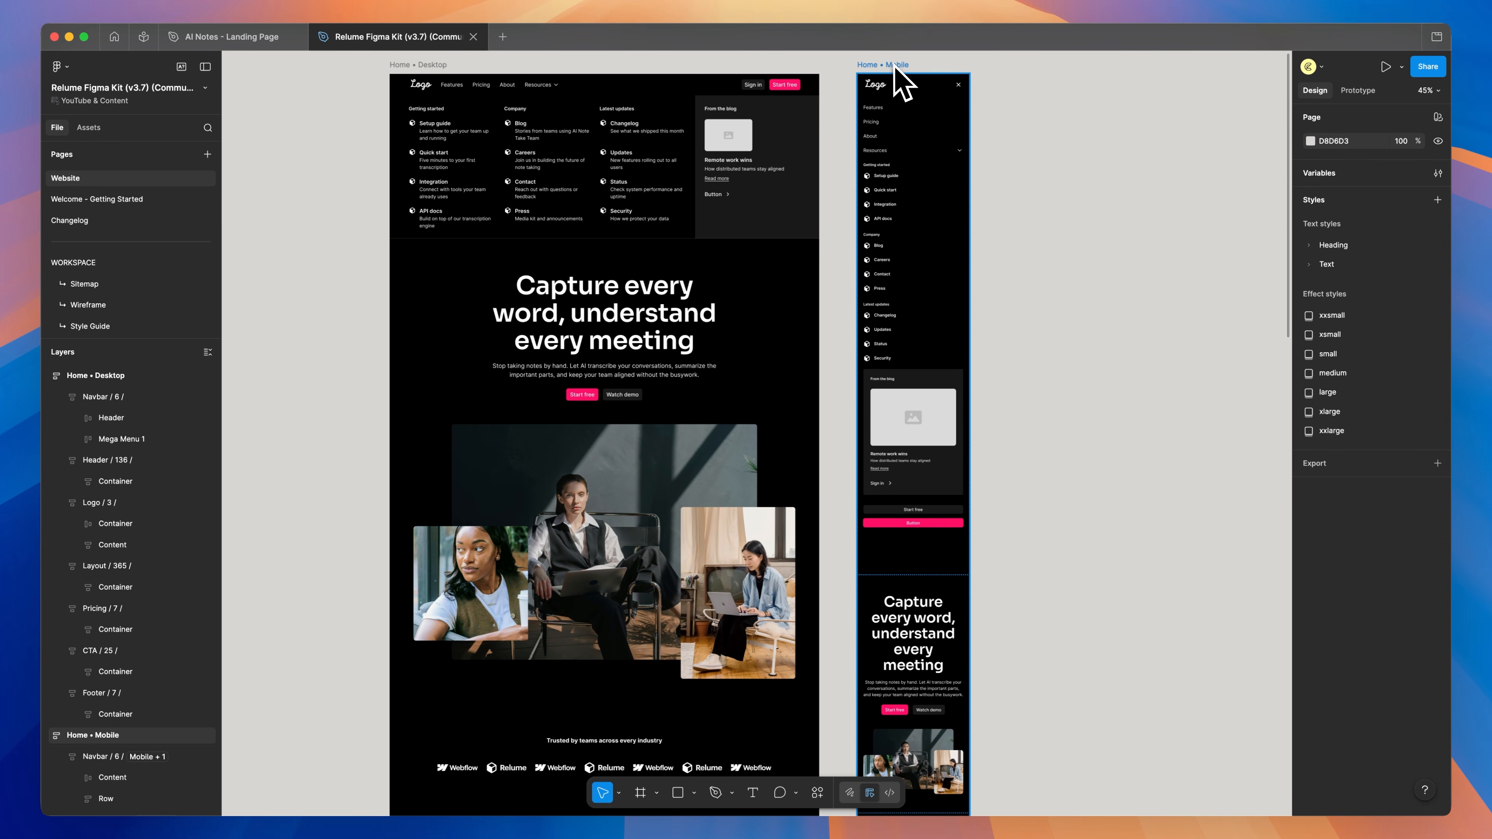
Move the Home • Mobile frame onto a separate page named Mobile and return to the Website page
{"action": "left_click", "coordinate": [895, 65]}
{"action": "key", "text": "super+x"}
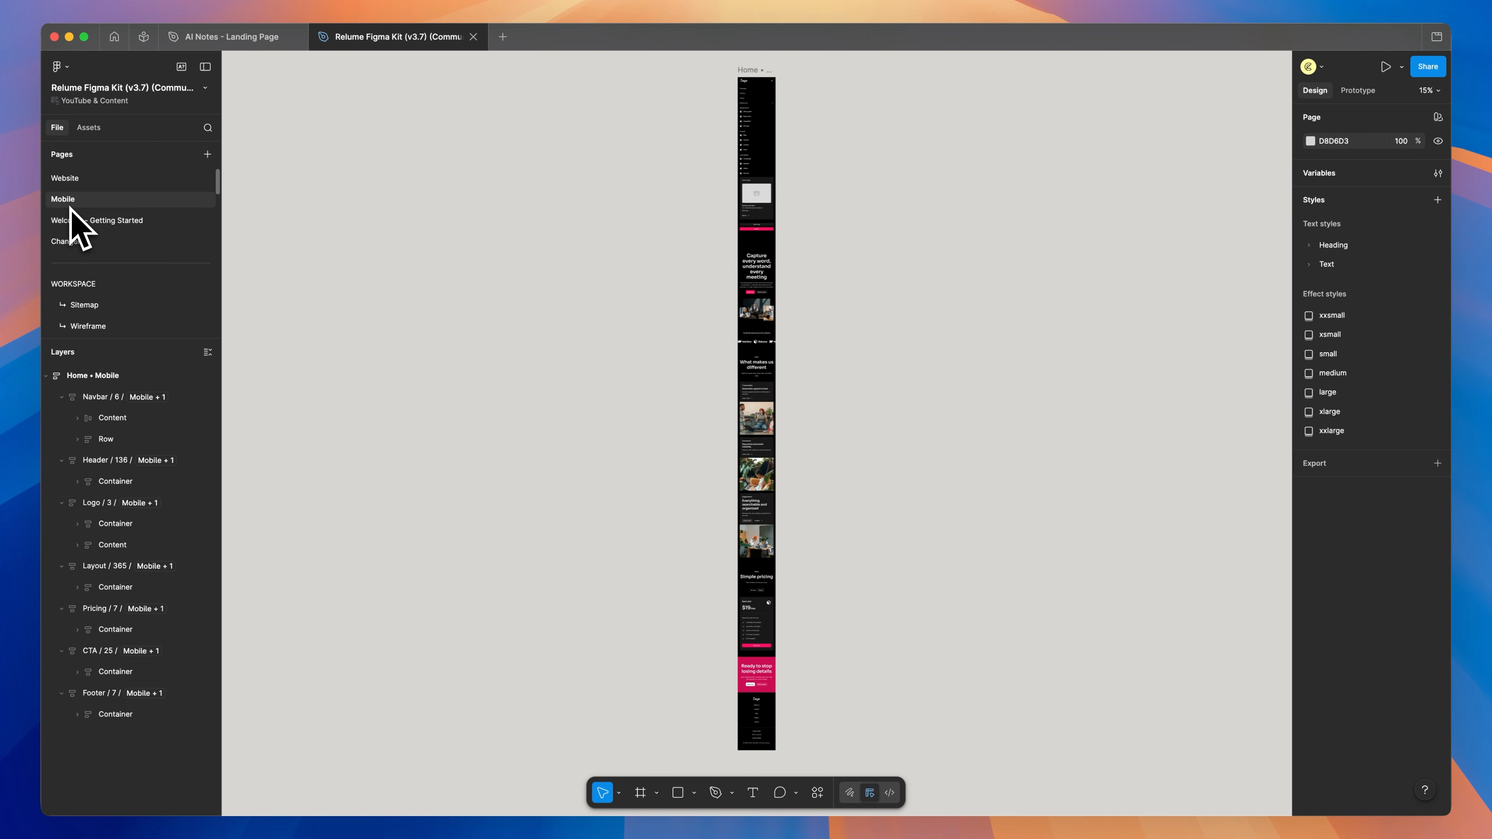
{"action": "left_click", "coordinate": [65, 181]}
Examine the imported desktop landing page from the navbar and hero down through the features and pricing sections
{"action": "scroll", "coordinate": [1120, 370], "scroll_direction": "left", "scroll_amount": 1}
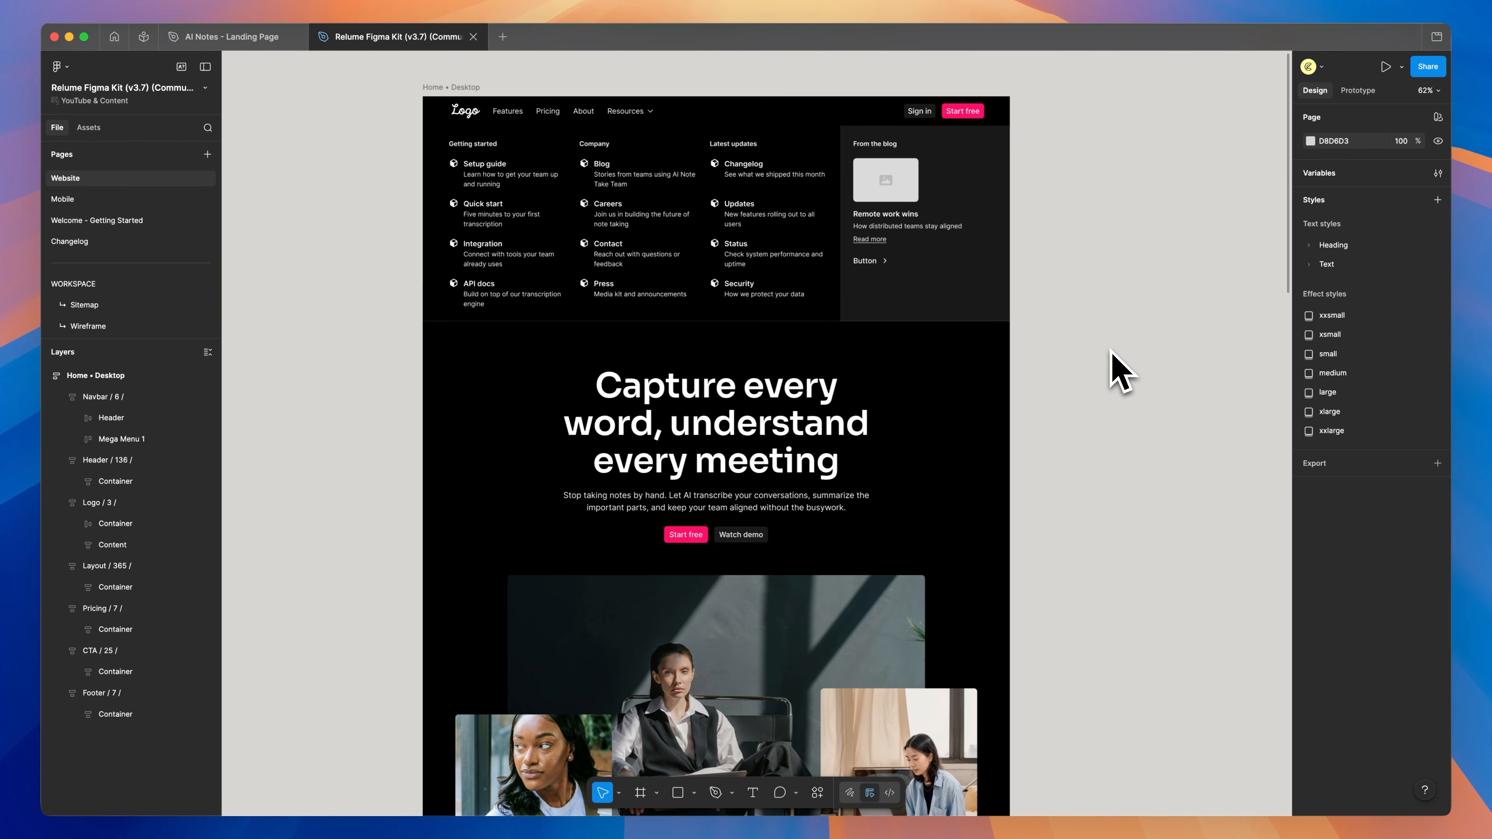
{"action": "scroll", "coordinate": [987, 393], "scroll_direction": "down", "scroll_amount": 4}
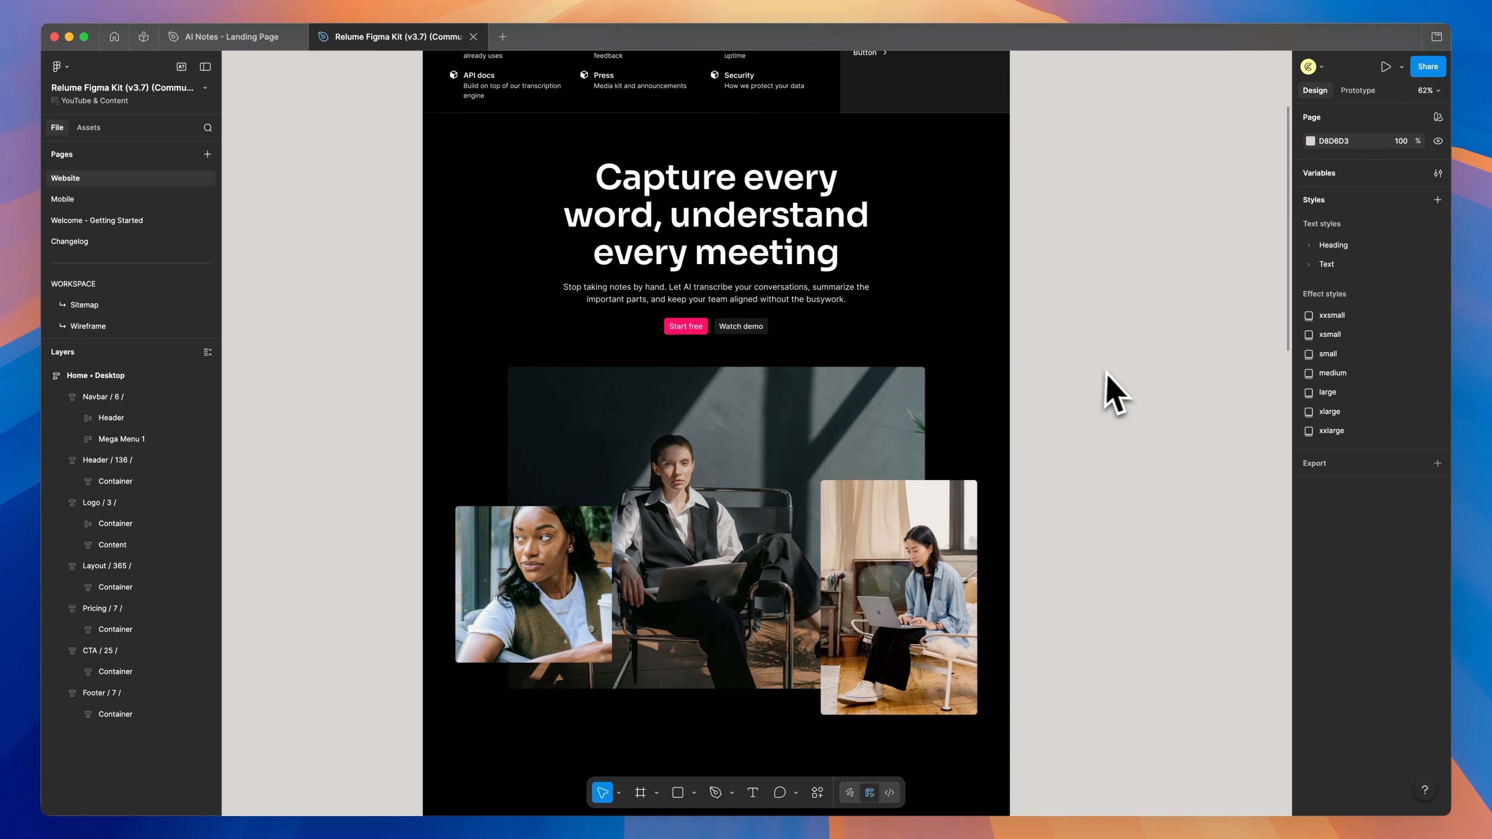
{"action": "scroll", "coordinate": [1116, 391], "scroll_direction": "up", "scroll_amount": 5}
{"action": "scroll", "coordinate": [1139, 388], "scroll_direction": "down", "scroll_amount": 2}
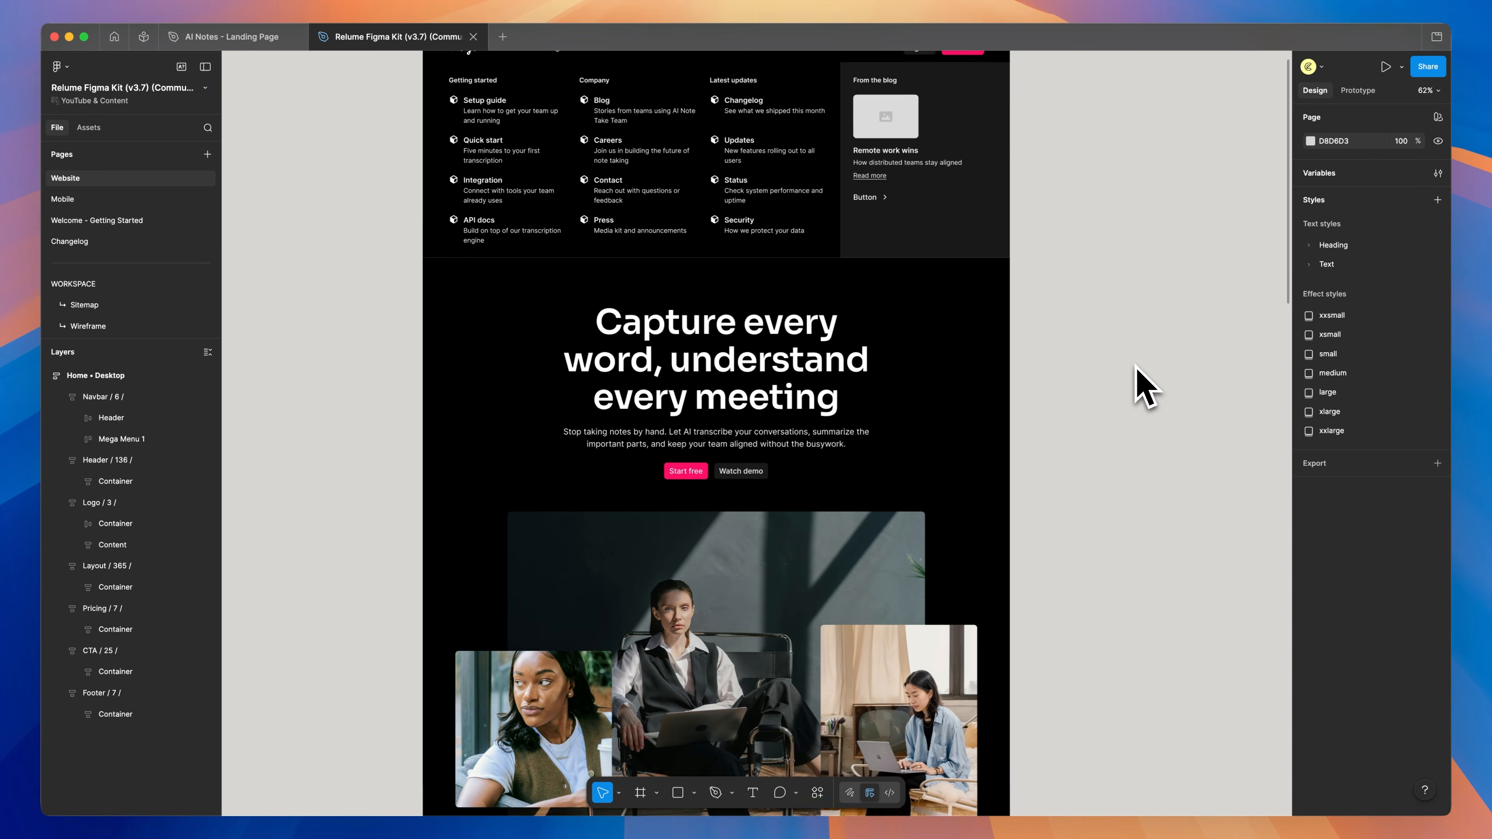
{"action": "scroll", "coordinate": [1068, 377], "scroll_direction": "down", "scroll_amount": 1}
{"action": "scroll", "coordinate": [960, 344], "scroll_direction": "down", "scroll_amount": 1}
{"action": "scroll", "coordinate": [968, 359], "scroll_direction": "down", "scroll_amount": 12}
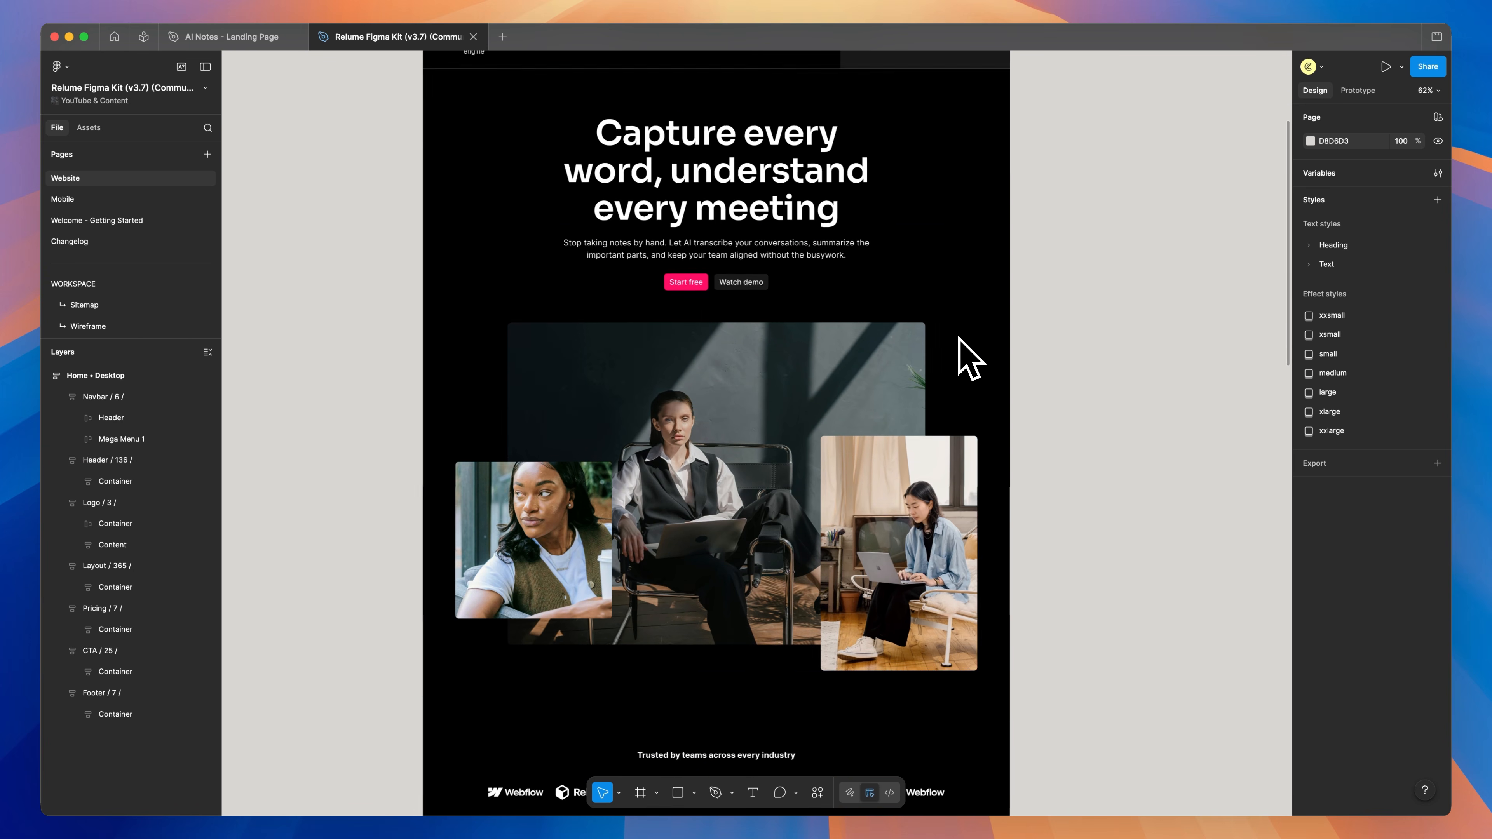
{"action": "scroll", "coordinate": [968, 359], "scroll_direction": "down", "scroll_amount": 3}
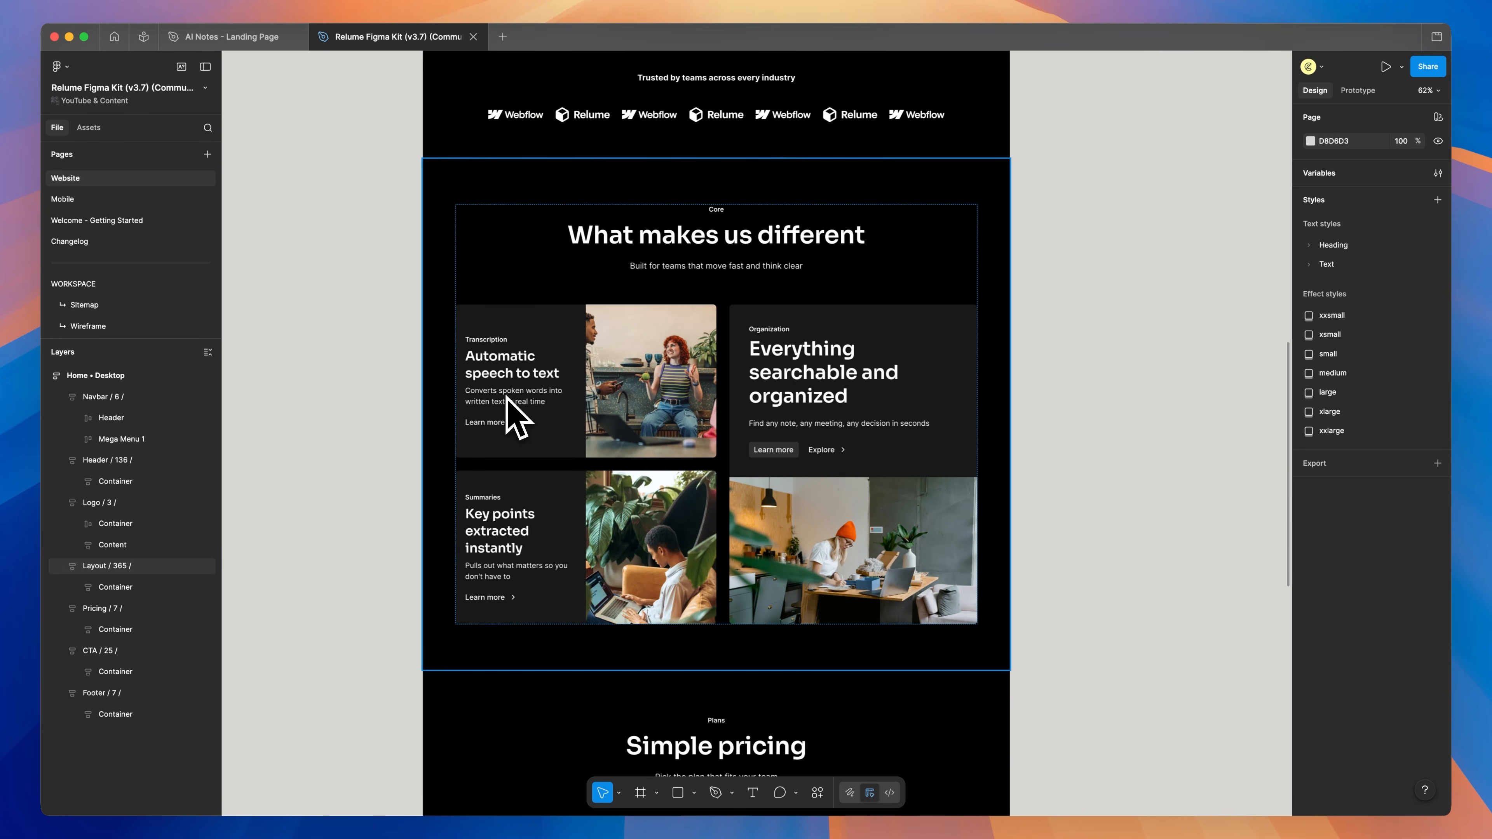
{"action": "scroll", "coordinate": [506, 405], "scroll_direction": "down", "scroll_amount": 15}
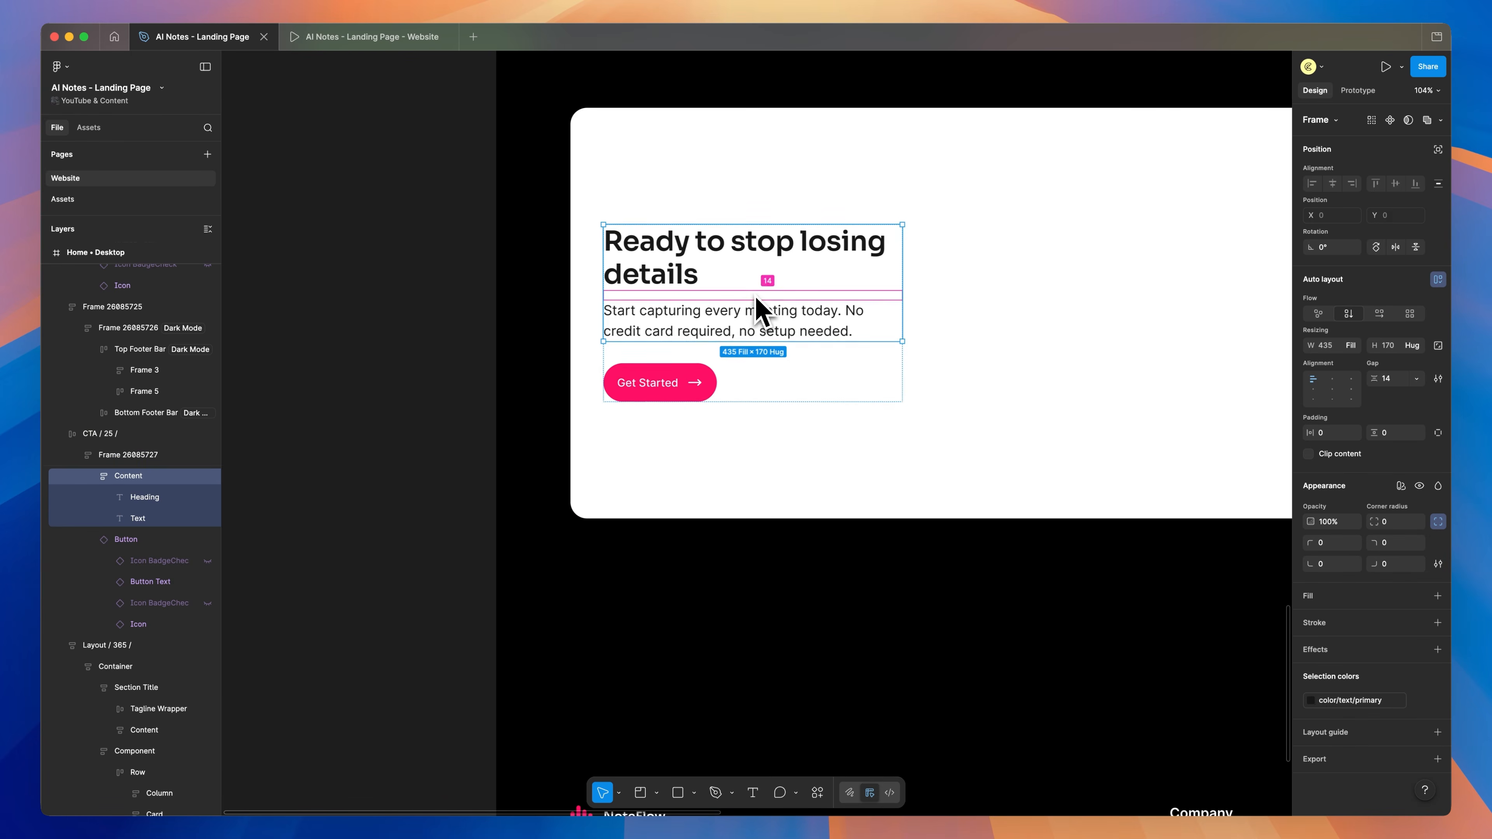
{"action": "left_click", "coordinate": [1308, 557]}
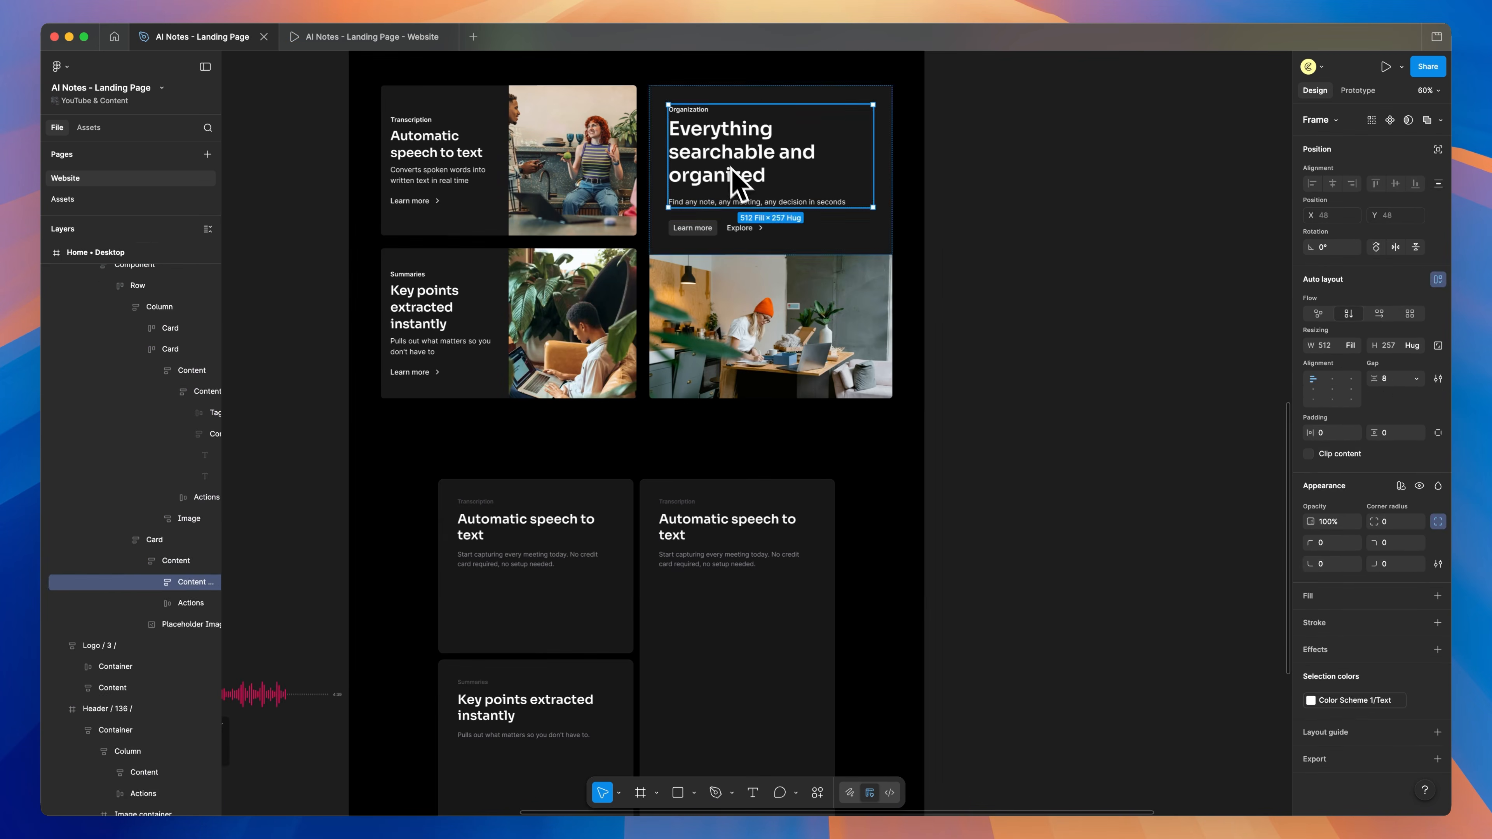
{"action": "left_click", "coordinate": [1075, 360]}
{"action": "scroll", "coordinate": [1075, 360], "scroll_direction": "down", "scroll_amount": 3}
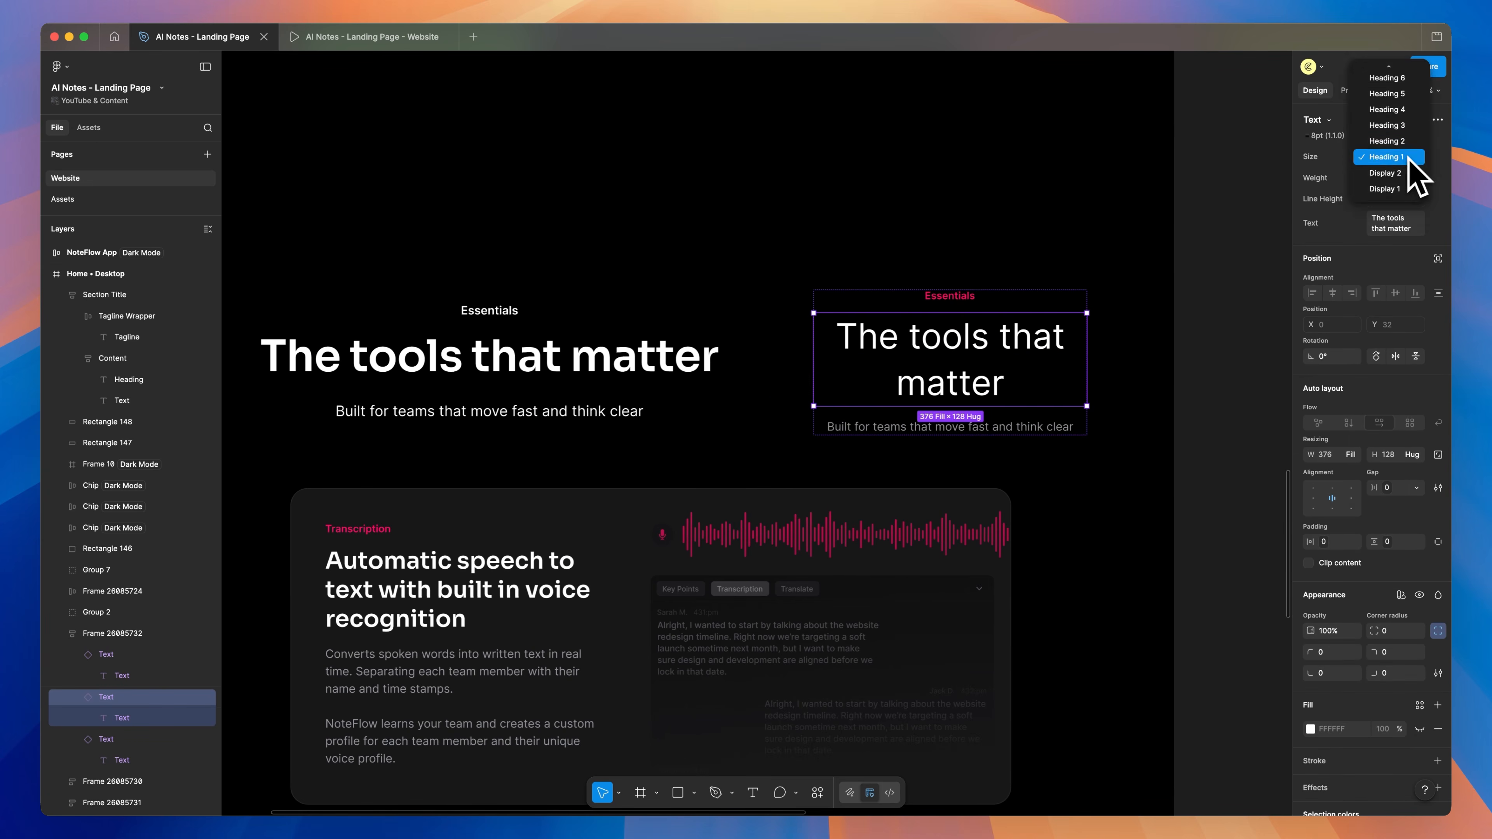
Set the size of the "The tools that matter" heading text component to Heading 1
{"action": "left_click", "coordinate": [1409, 158]}
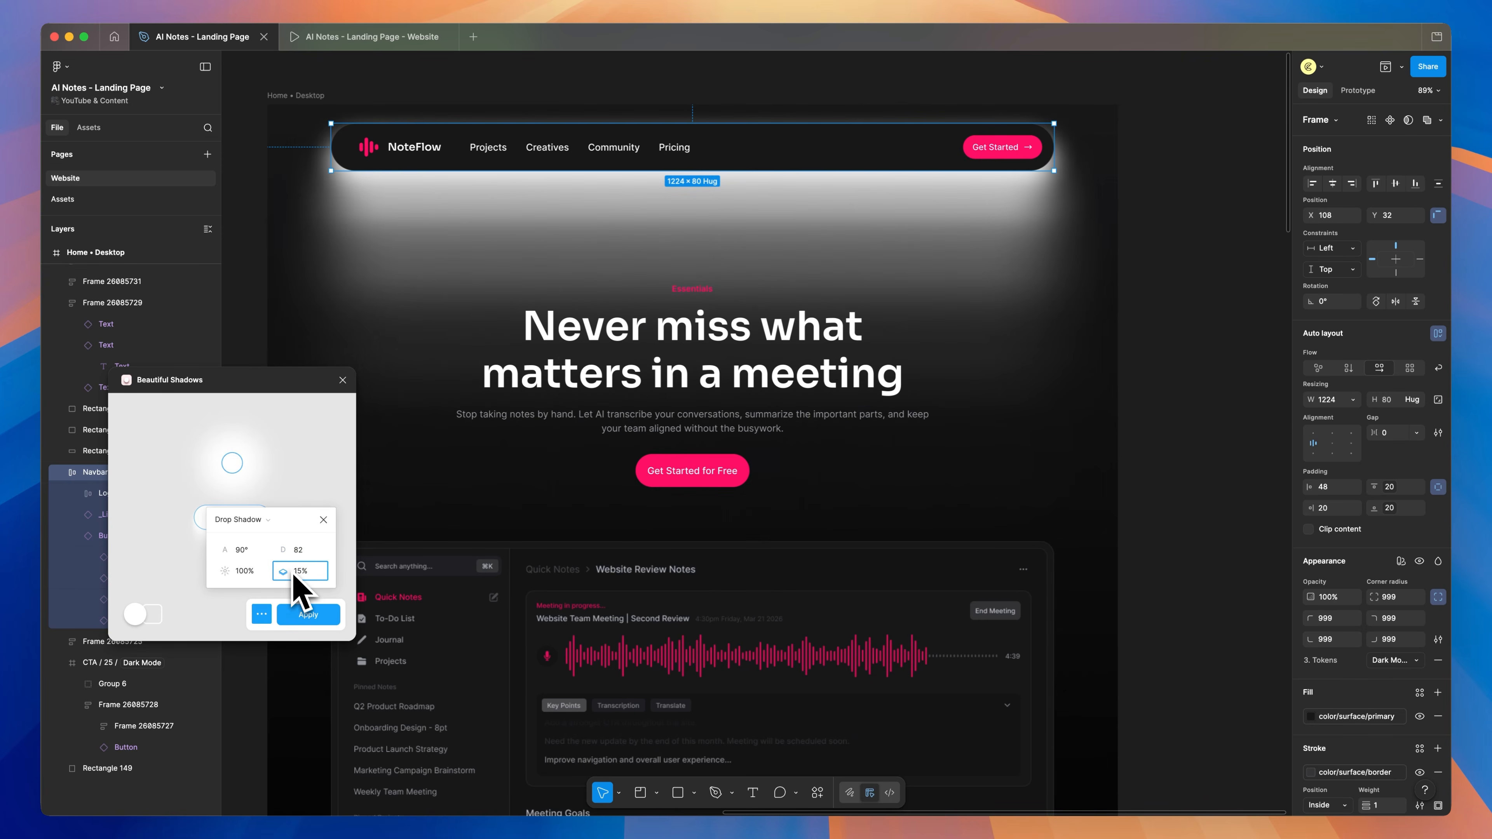
Set the navbar's drop shadow opacity to 10% in the Beautiful Shadows plugin
{"action": "left_click_drag", "start_coordinate": [292, 573], "coordinate": [297, 575]}
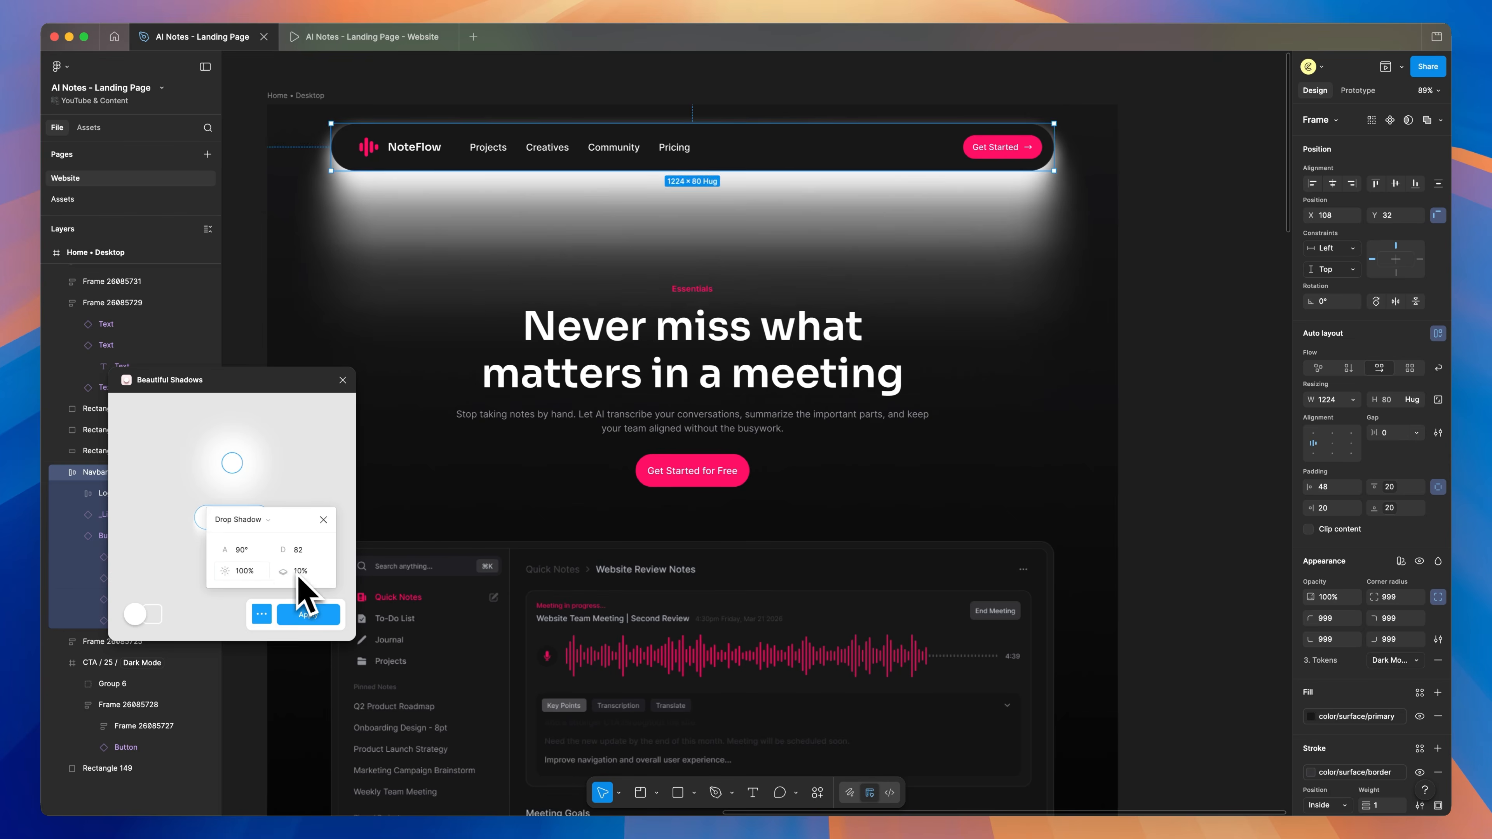